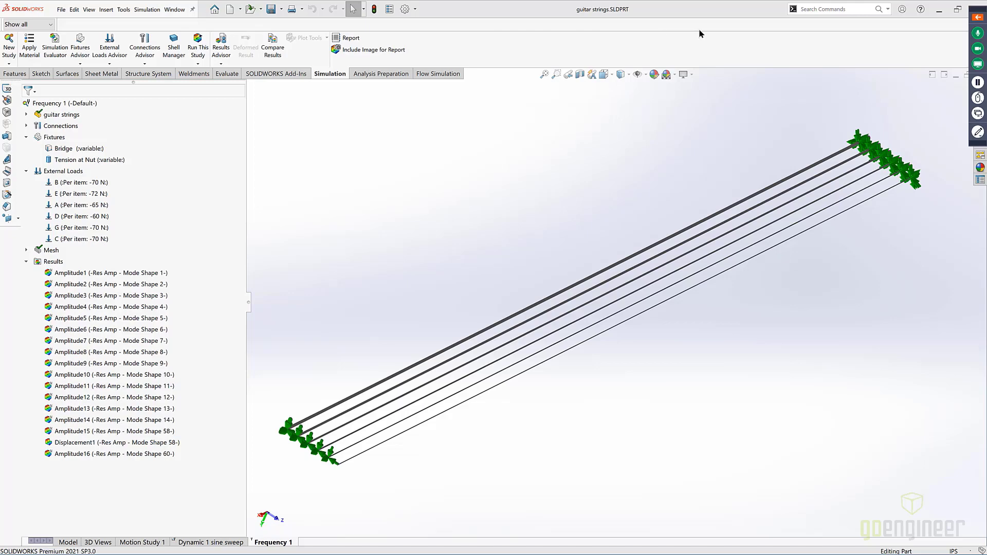
Step: Start a new simulation study to review the available study types, and cancel it without creating one
click(12, 53)
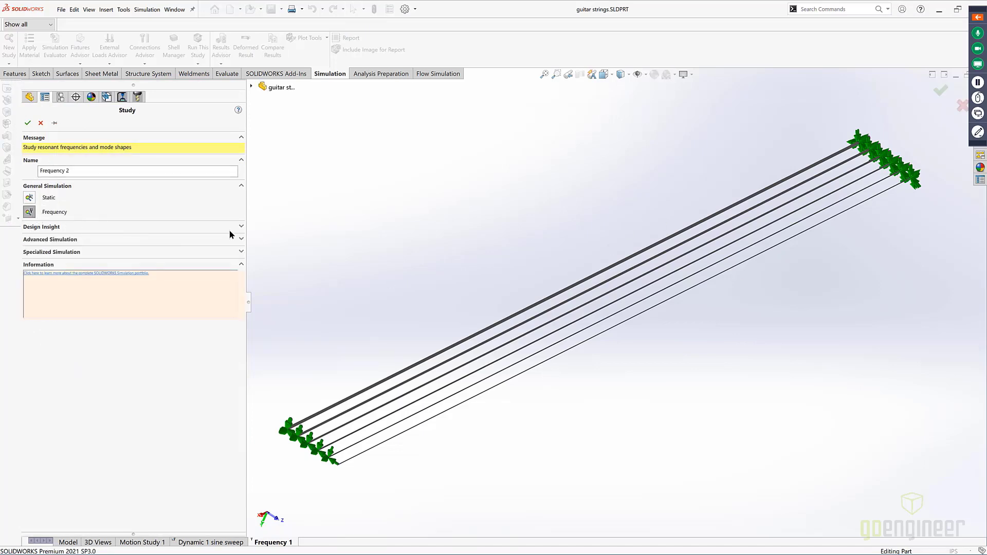
click(41, 124)
Step: Switch the SOLIDWORKS Simulation add-in license to SOLIDWORKS Simulation Premium
click(273, 75)
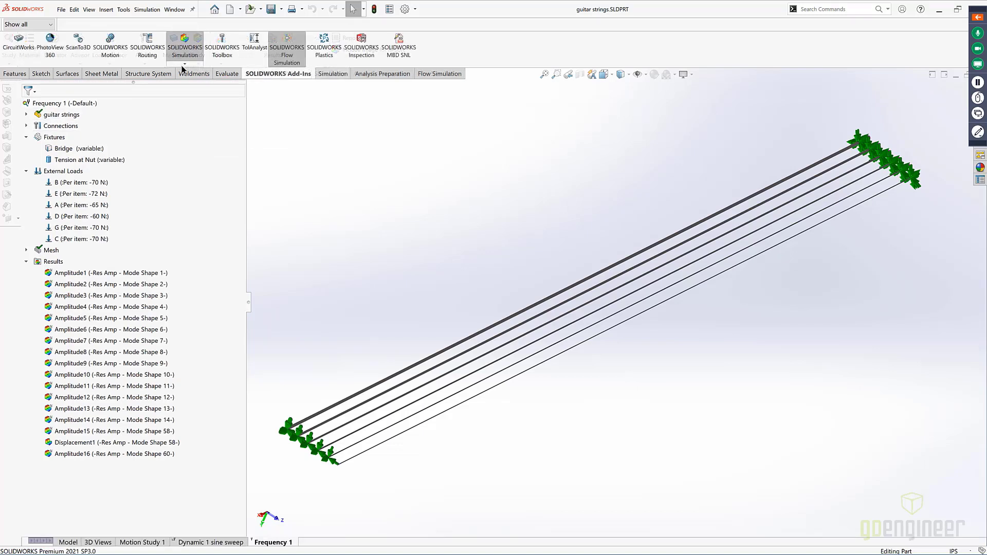
click(181, 65)
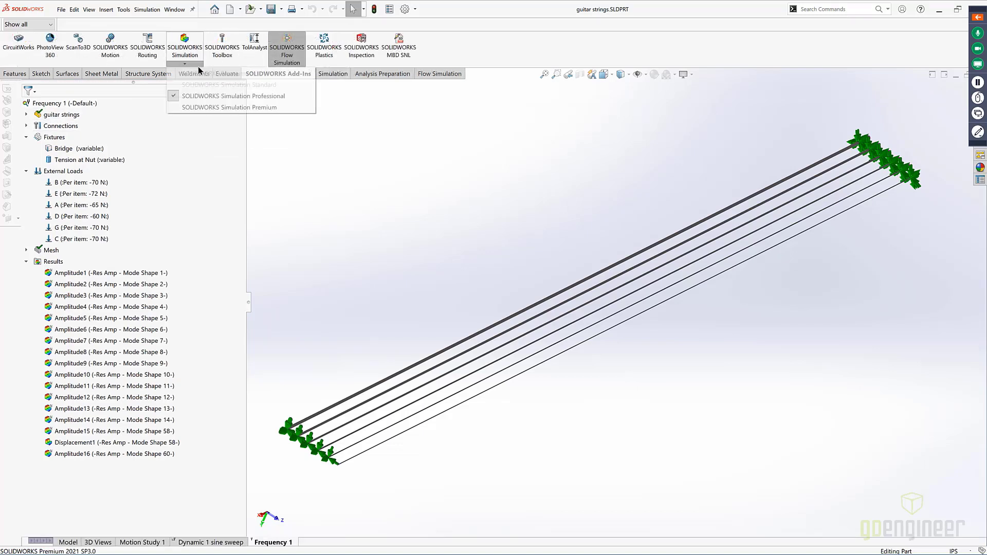
click(189, 43)
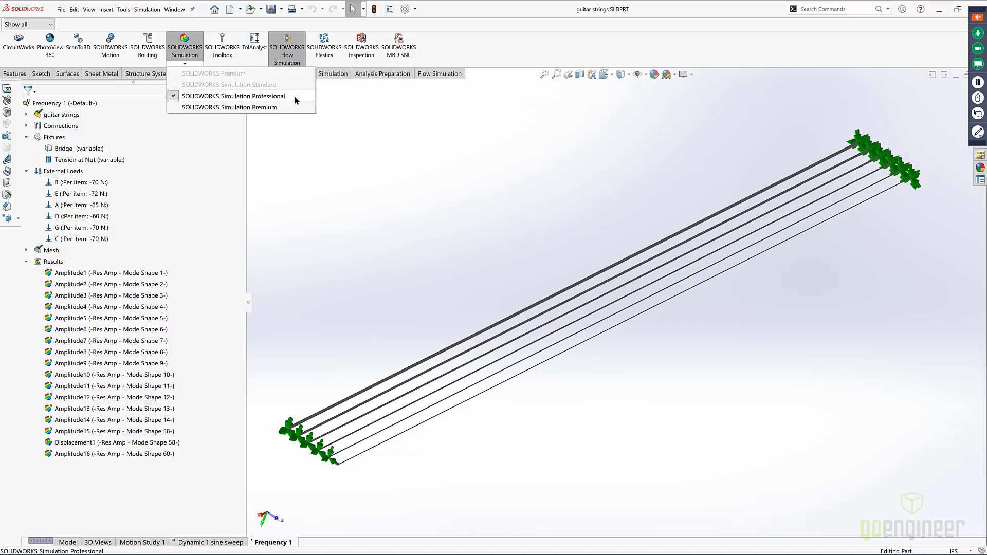
click(282, 107)
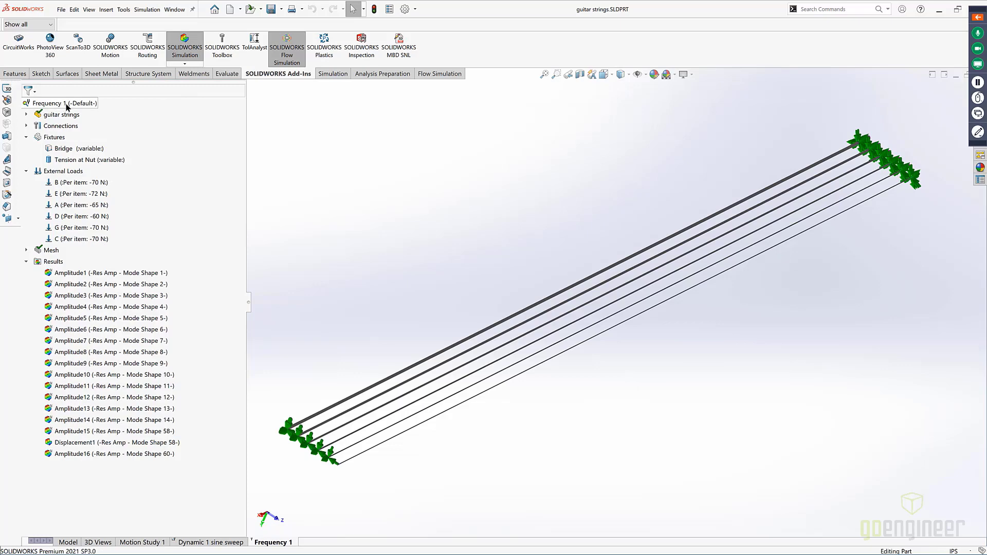
Step: Review the number-of-frequencies and solver options in the Frequency 1 study properties, and close them without changes
right_click(87, 105)
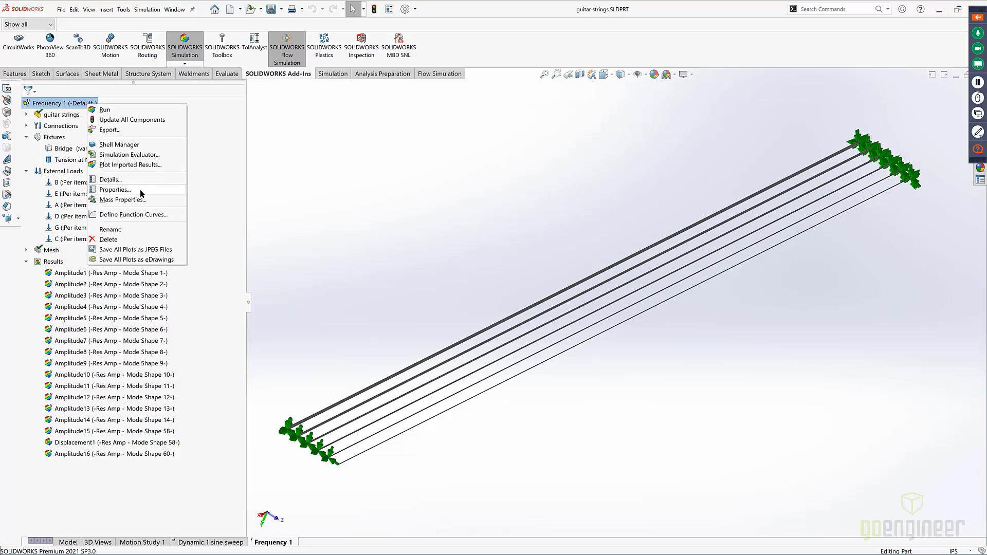
click(144, 191)
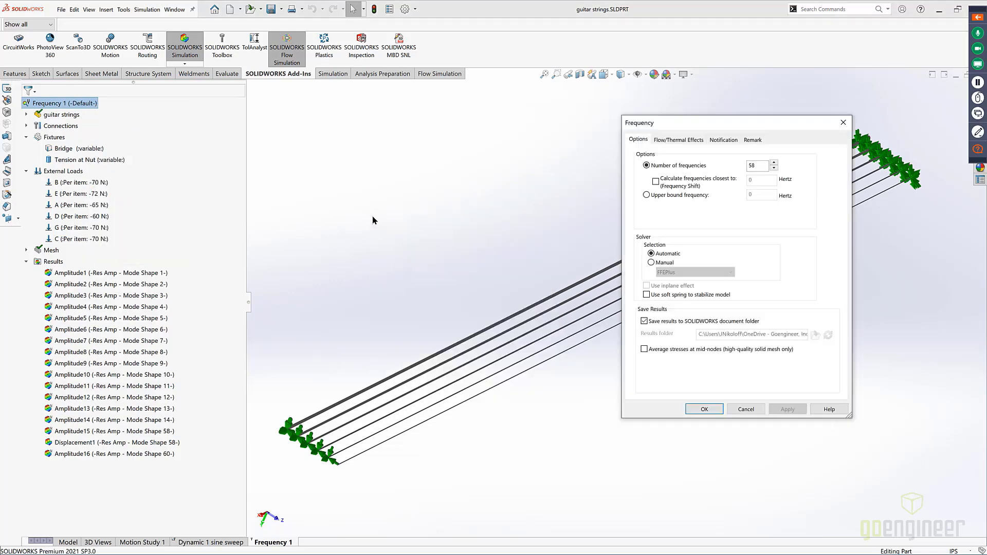
drag(773, 117, 394, 82)
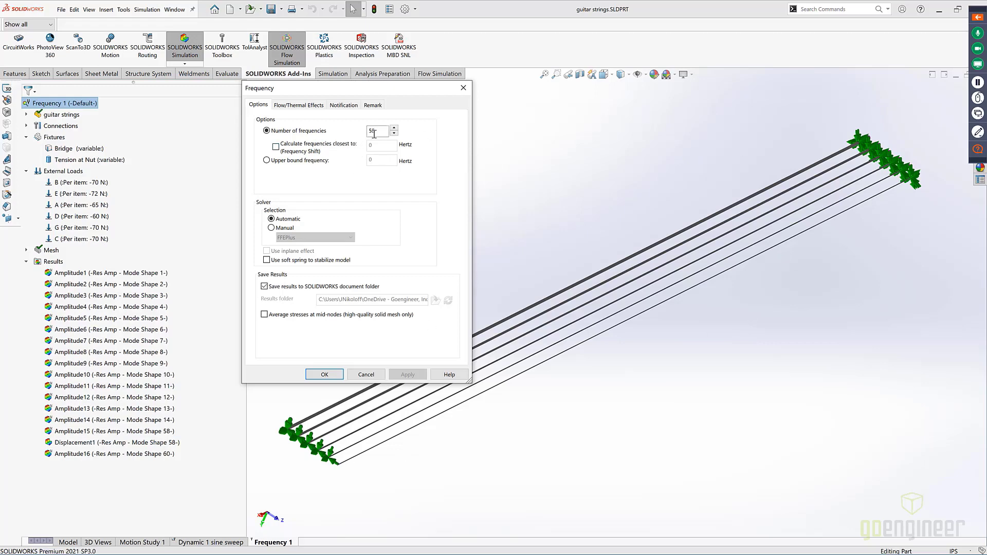
click(464, 90)
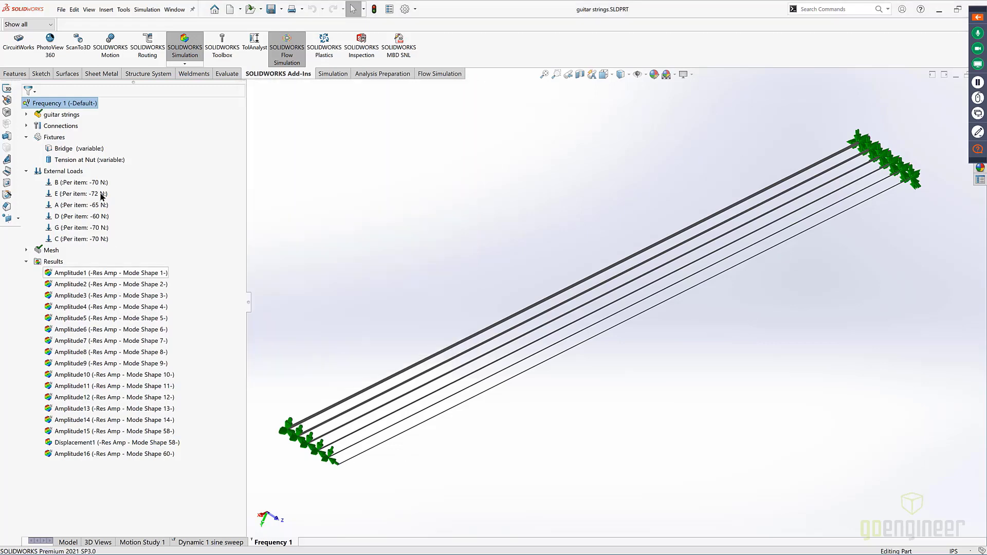
Step: Inspect where the Bridge and Tension at Nut fixtures are applied on the ends of the guitar strings
mouse_move(66, 150)
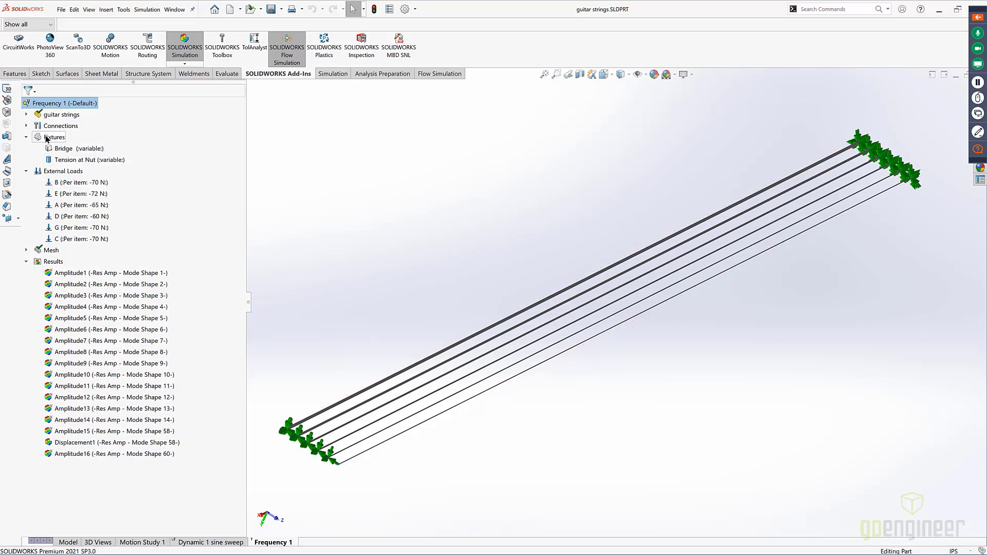
click(54, 142)
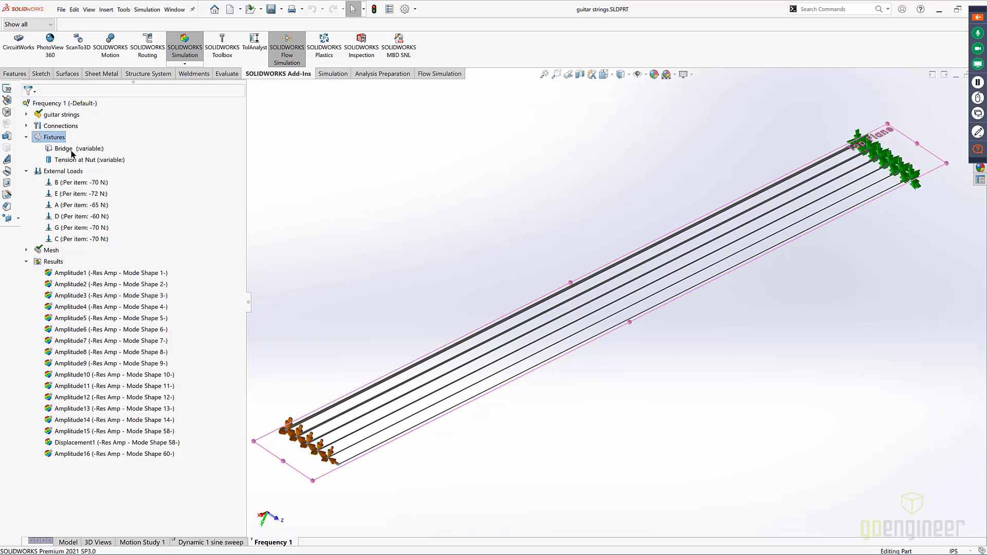
click(315, 468)
click(314, 470)
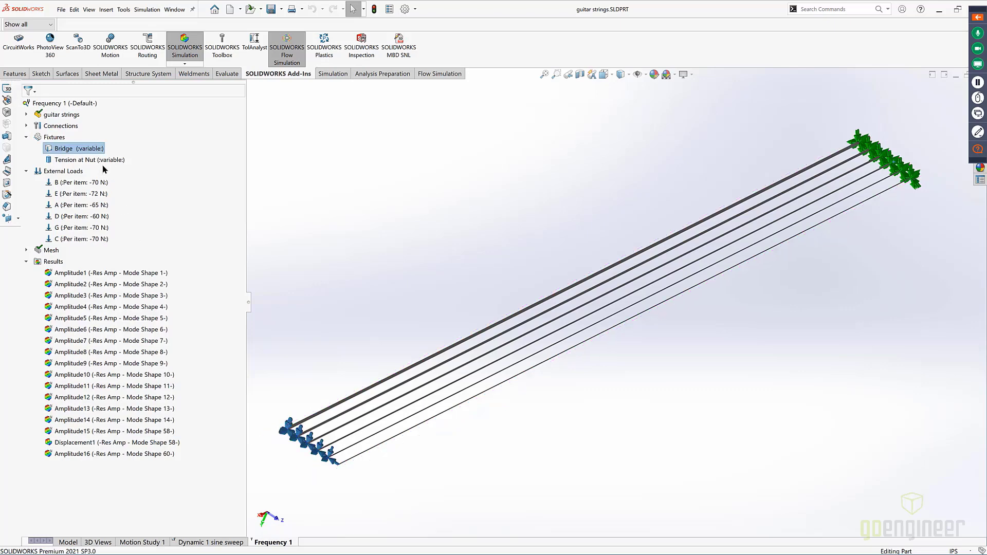
mouse_move(105, 163)
click(427, 307)
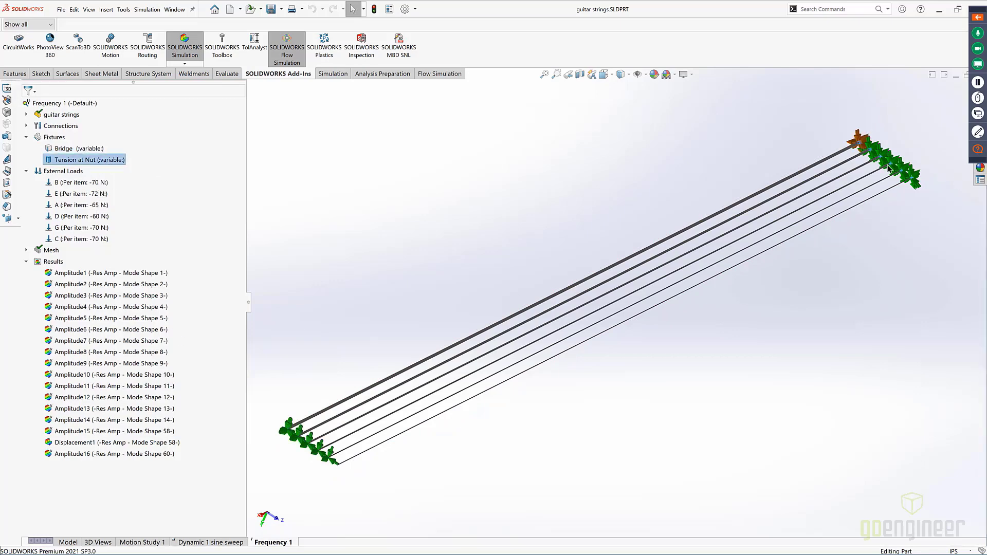
mouse_move(94, 163)
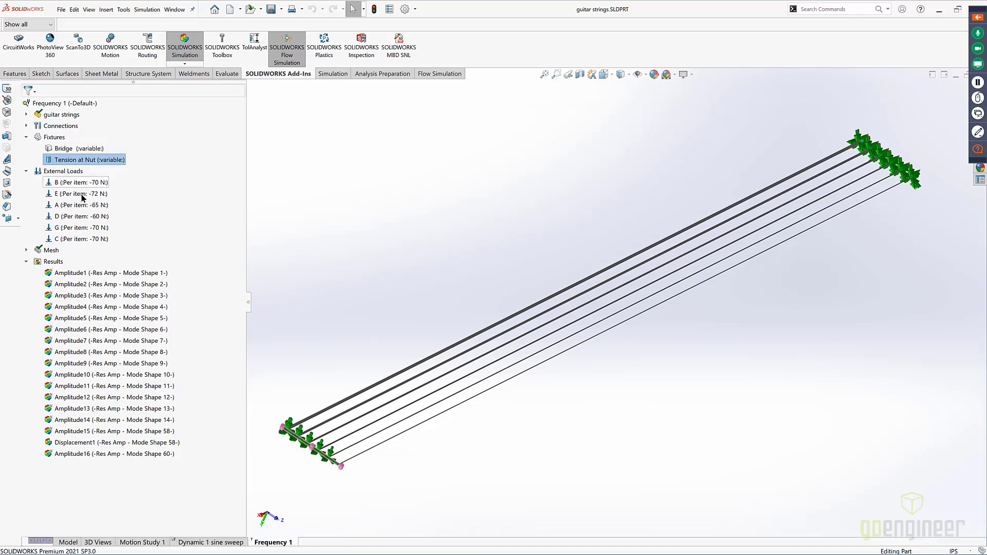
Step: Go through the external loads B, E, A, D, G and C one by one to review each string's tension
click(82, 184)
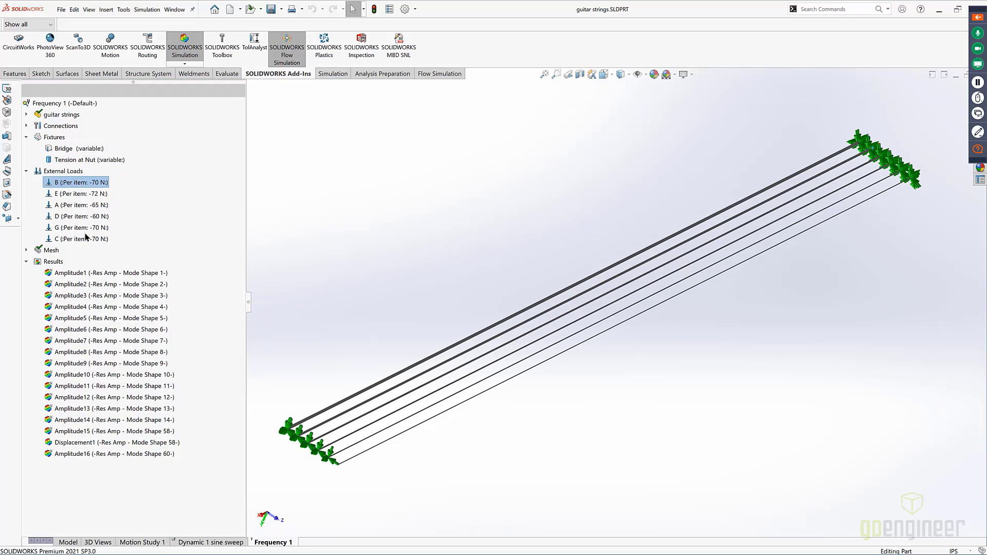
key(Down)
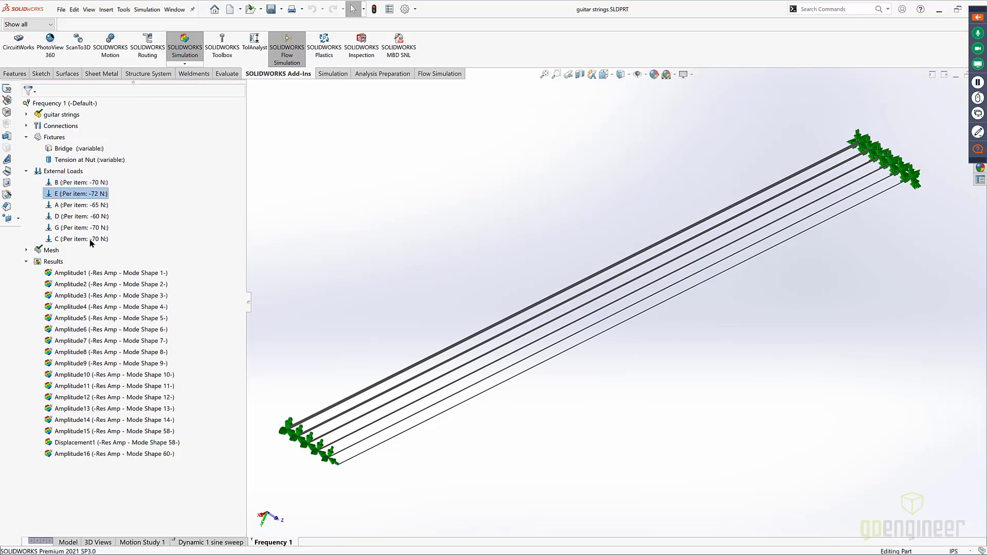
key(Down)
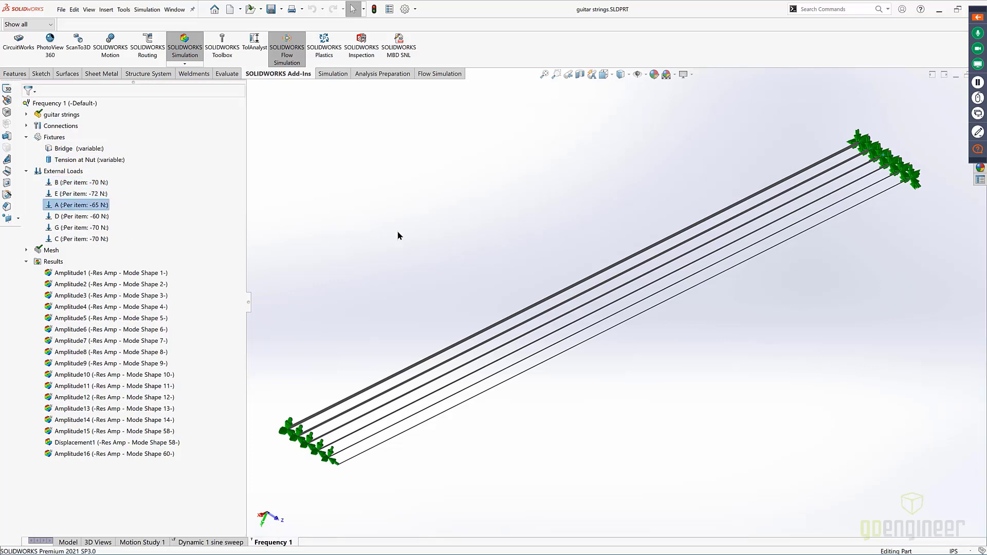
key(Down)
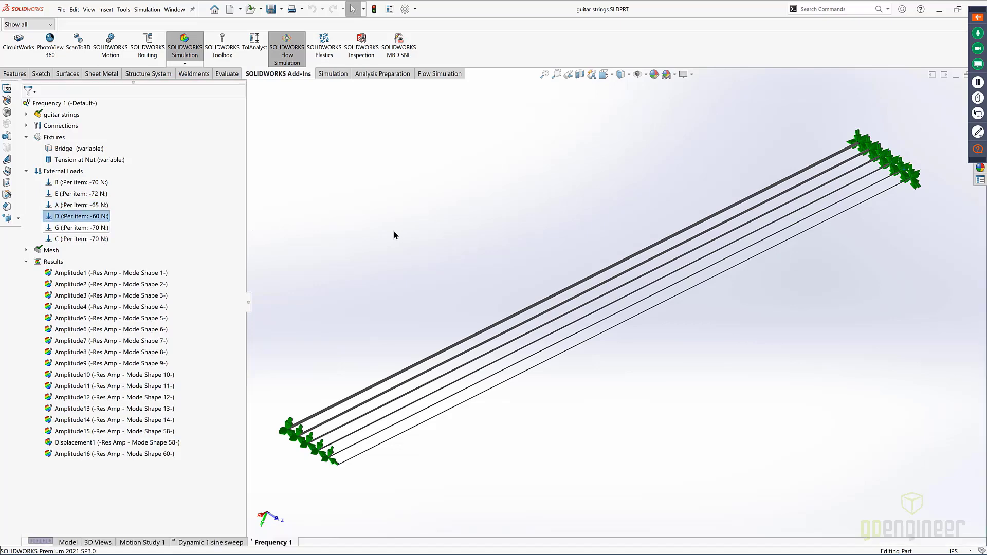
key(Down)
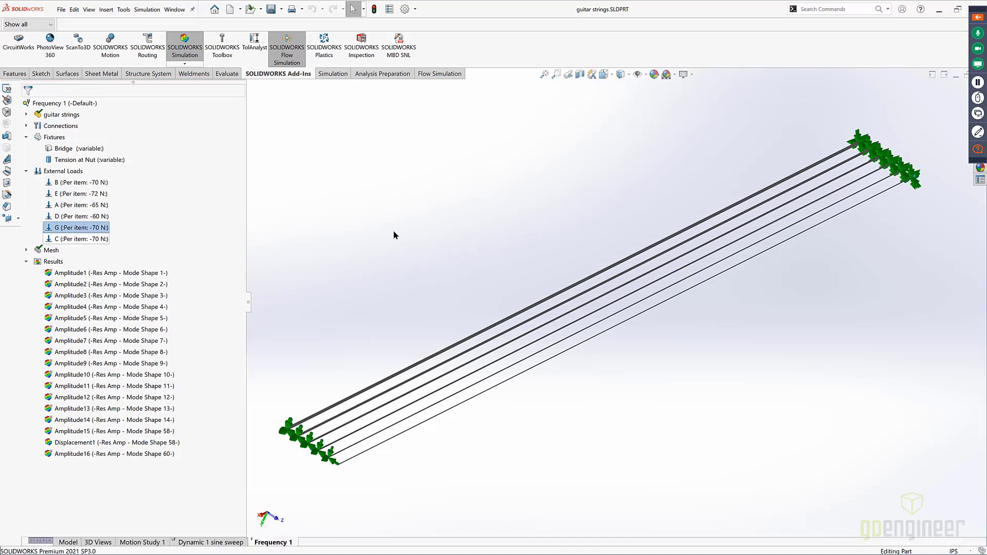
key(Down)
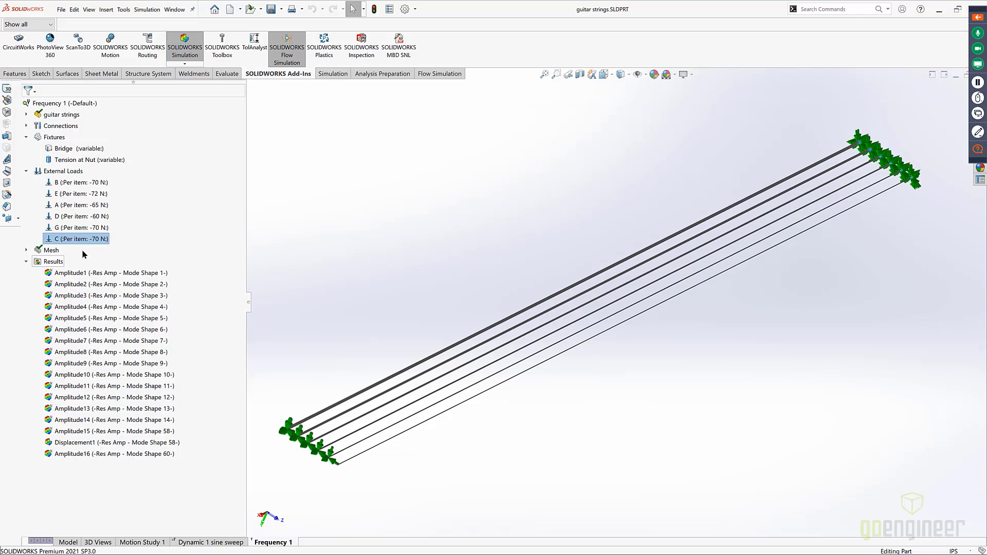
Step: List the resonant frequencies of the Frequency 1 study, look through all modes, and close the list
right_click(51, 263)
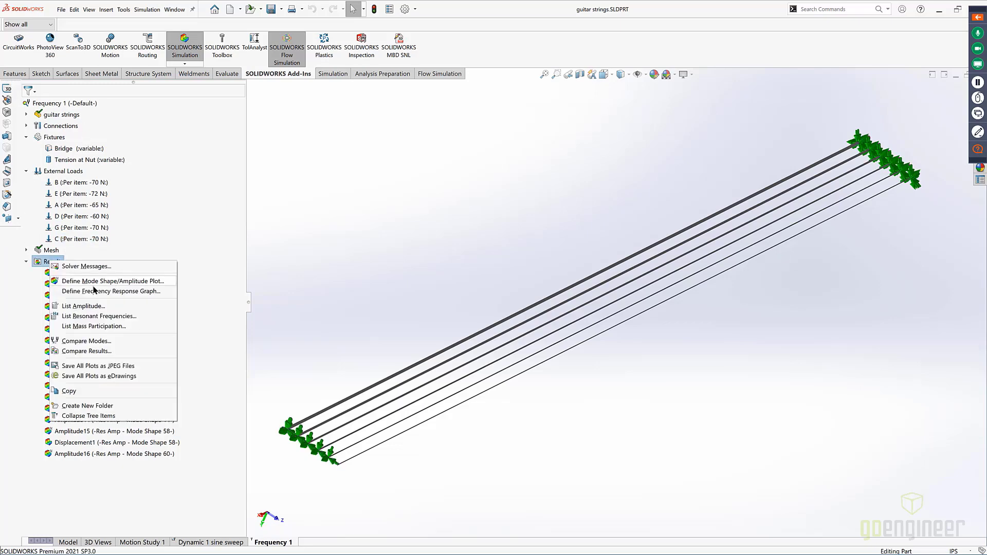
click(139, 317)
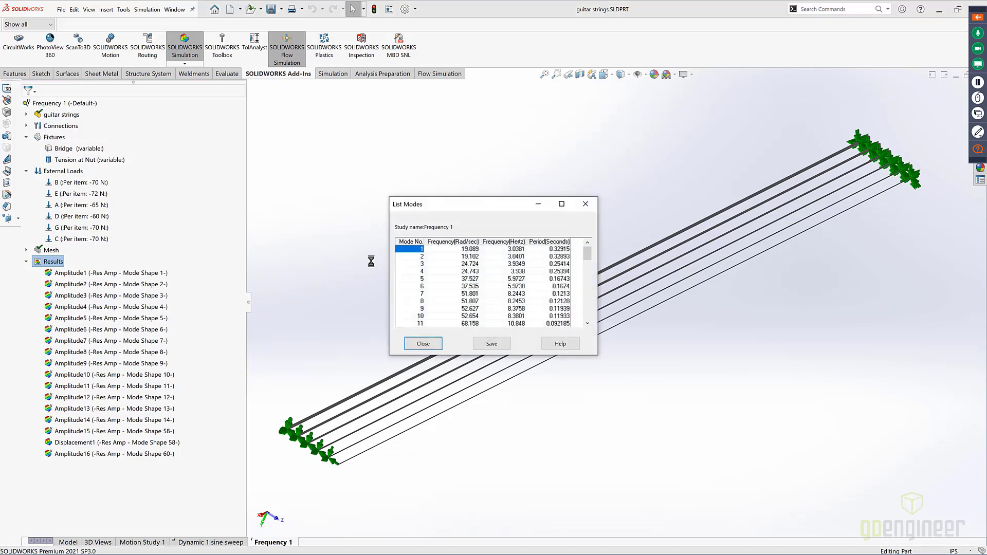
drag(486, 204, 360, 95)
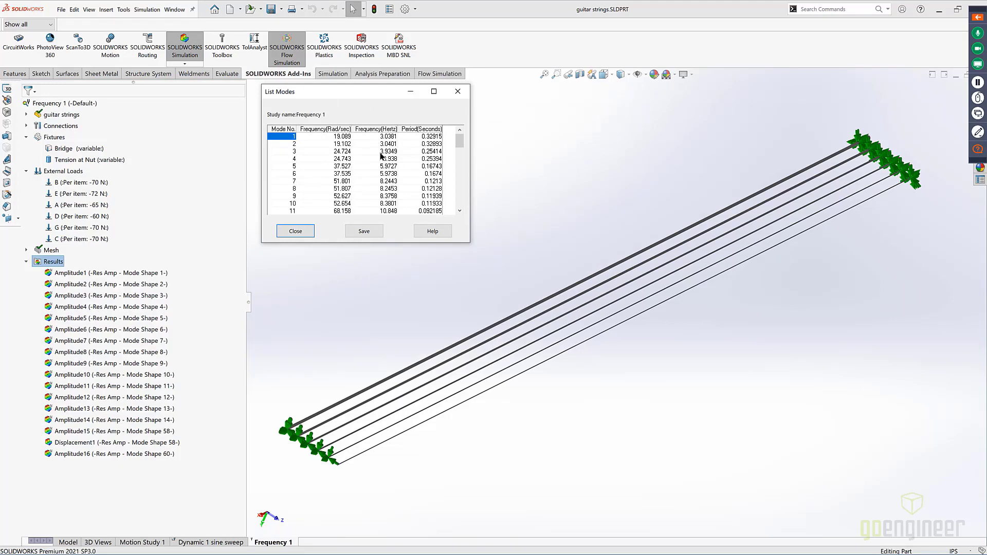
scroll(396, 153, down, 7)
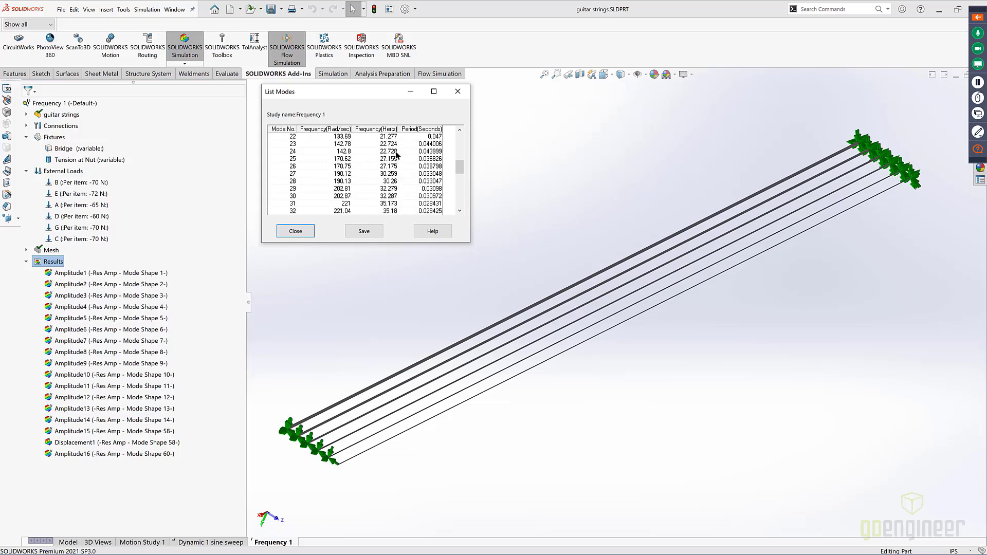
scroll(393, 175, down, 2)
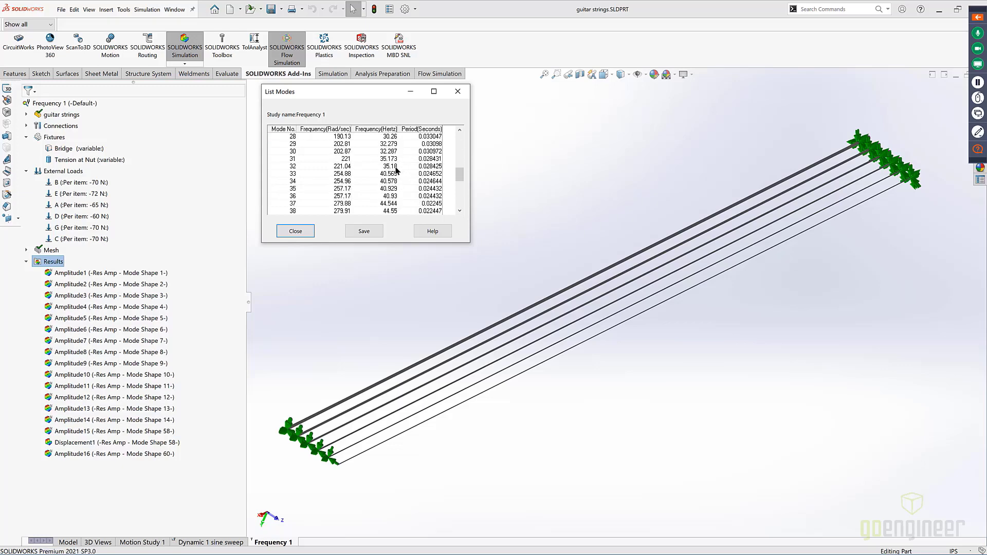
scroll(390, 197, down, 7)
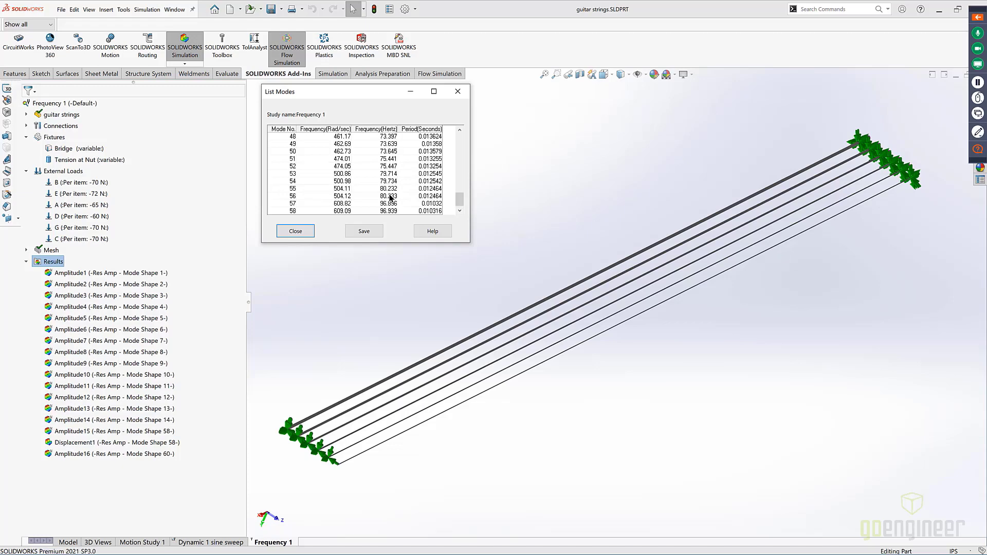
scroll(391, 197, up, 15)
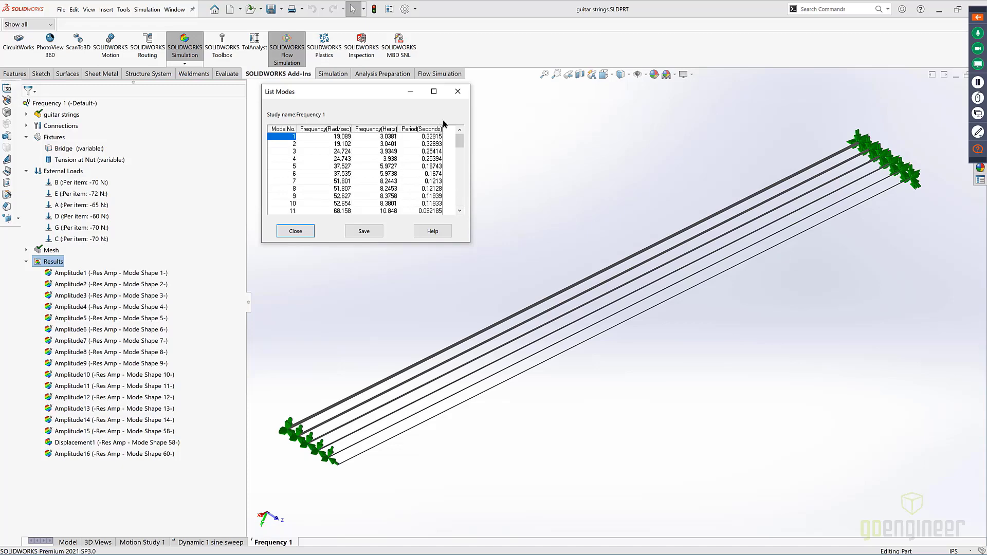
click(455, 95)
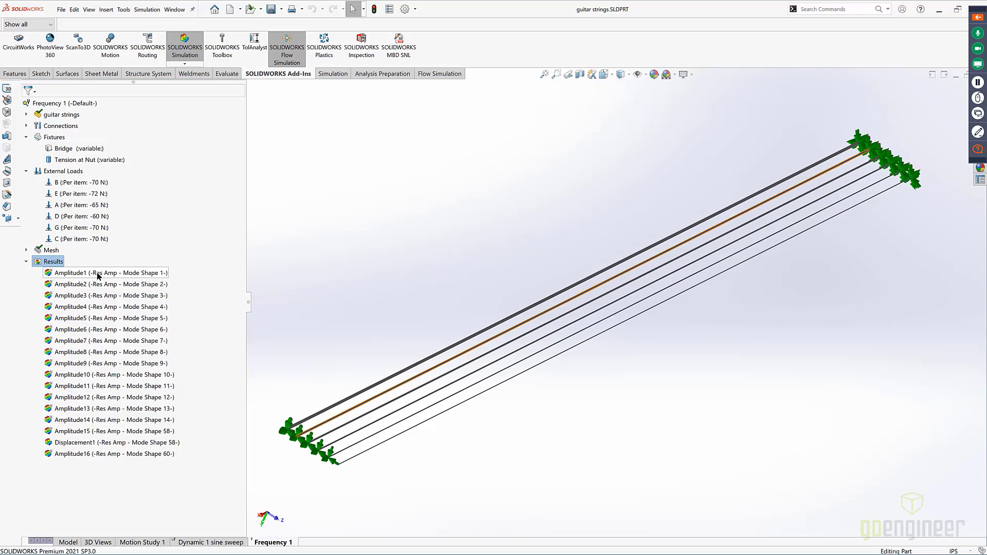
right_click(55, 264)
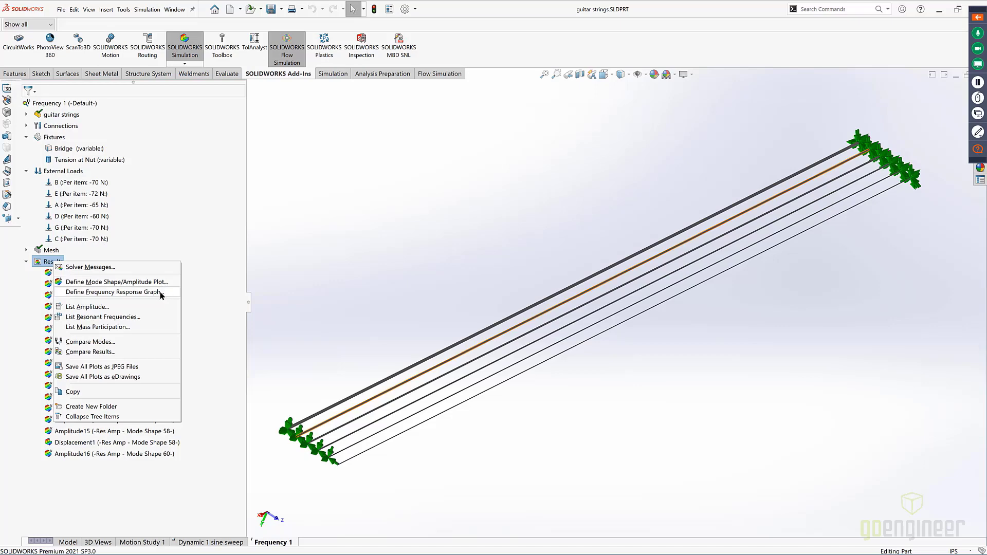
click(402, 276)
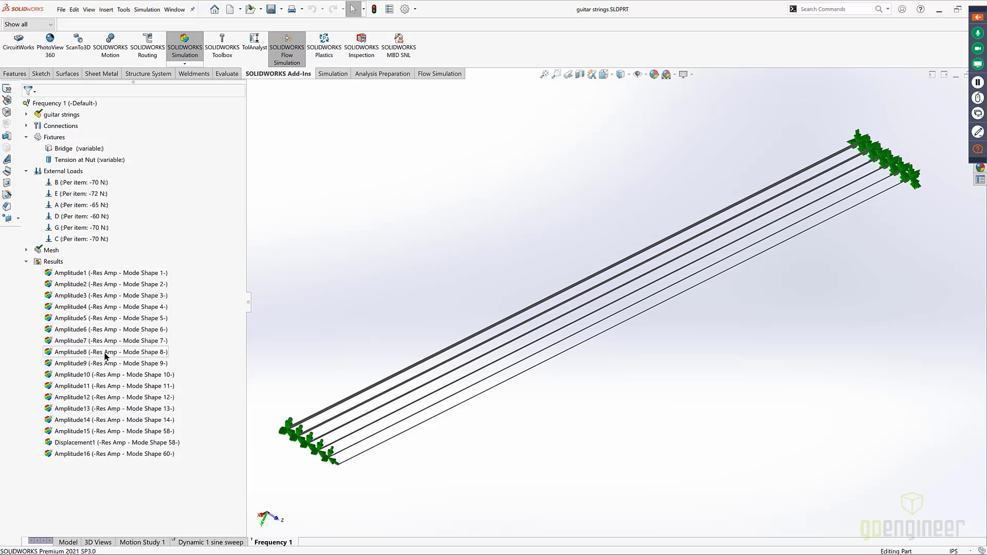
right_click(125, 278)
click(156, 292)
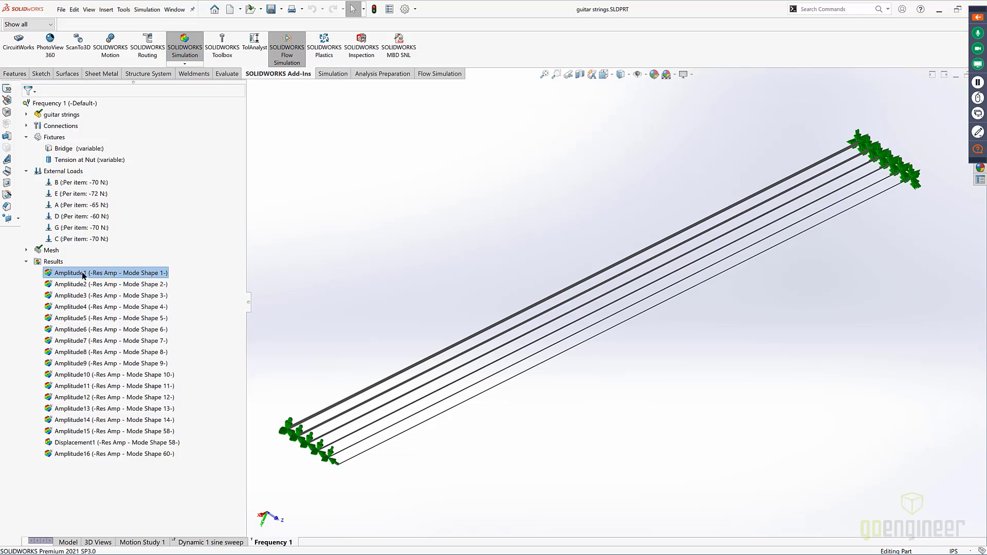
Step: Check the attendee questions in the webinar's Questions window, moving it clear of the strings, and close it
click(979, 152)
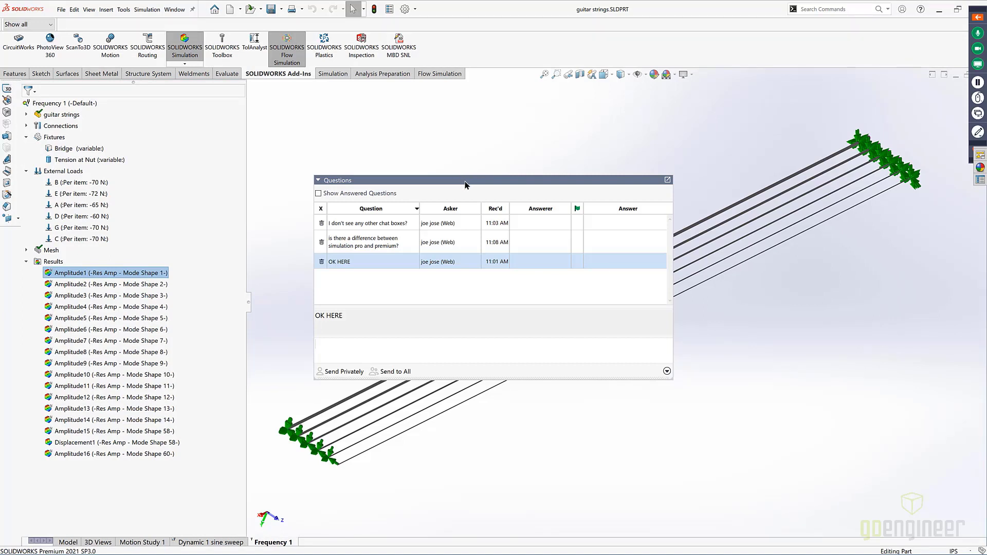
drag(464, 185, 759, 307)
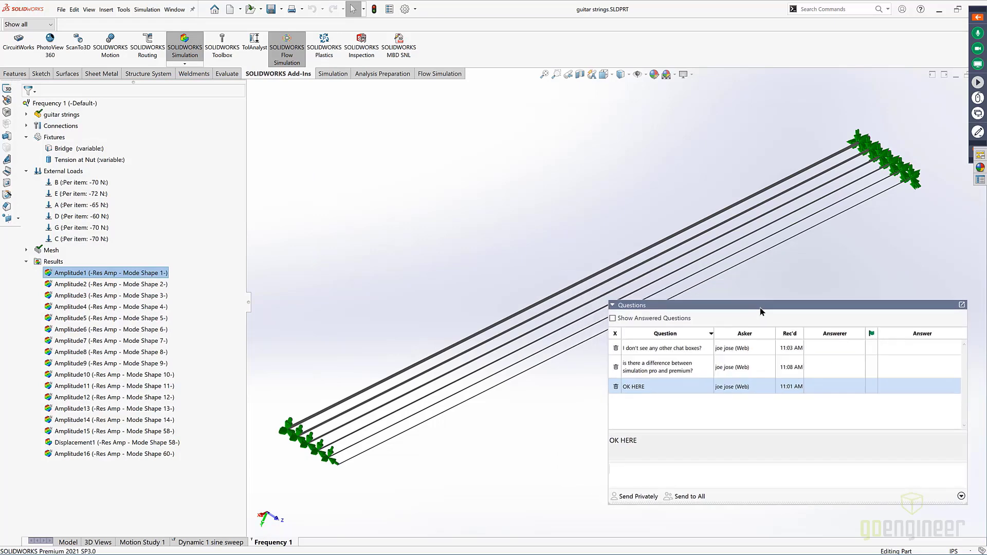
click(963, 308)
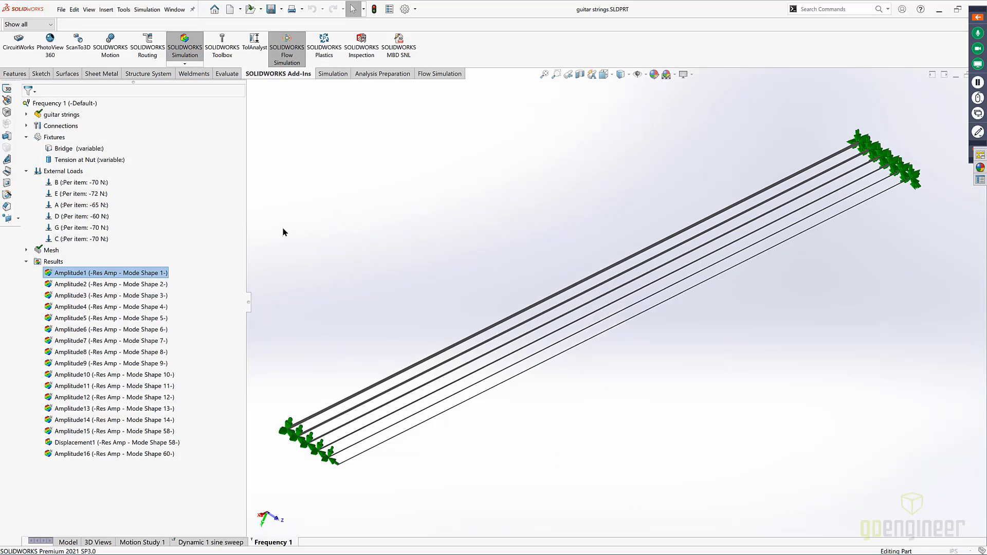
Step: Review the Amplitude1 plot's definition, chart options and settings, and leave the plot properties without changes
double_click(132, 273)
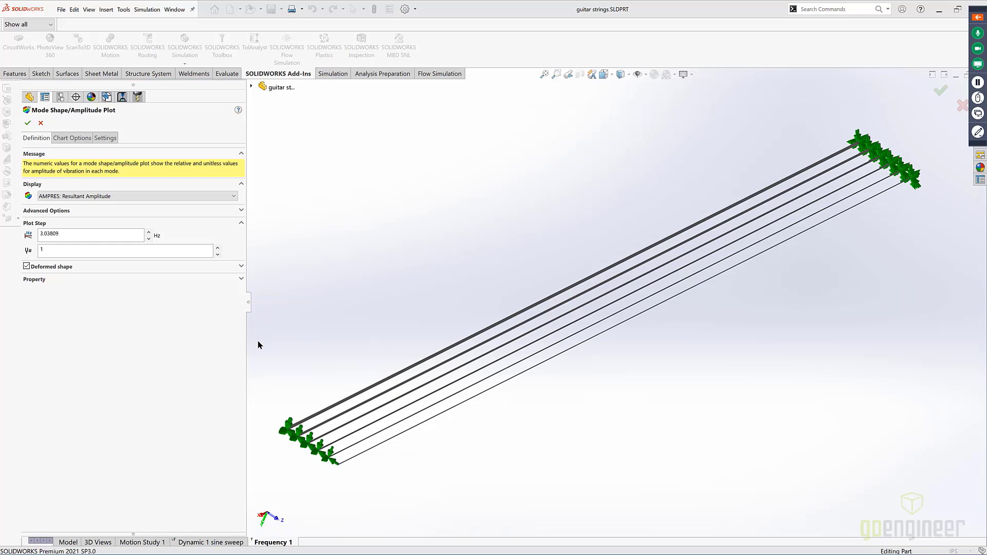
click(76, 138)
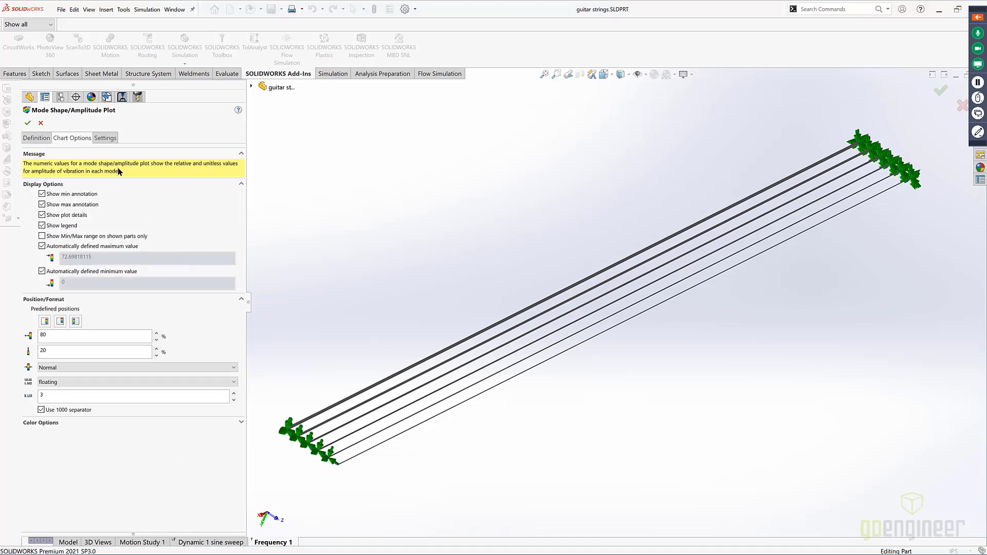
click(106, 138)
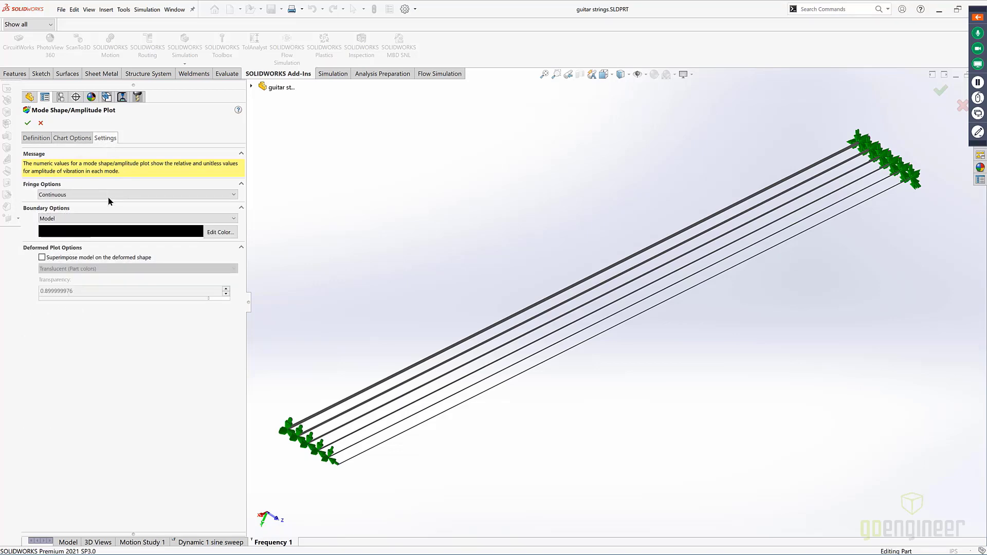
click(41, 123)
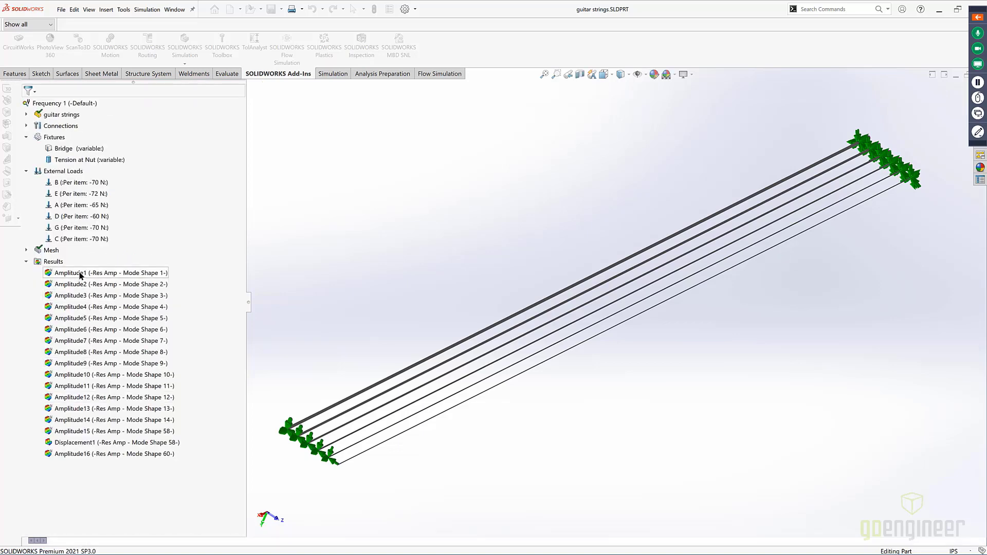
Step: Display the Amplitude1 plot on the guitar strings and animate mode shape 1
right_click(80, 273)
click(98, 278)
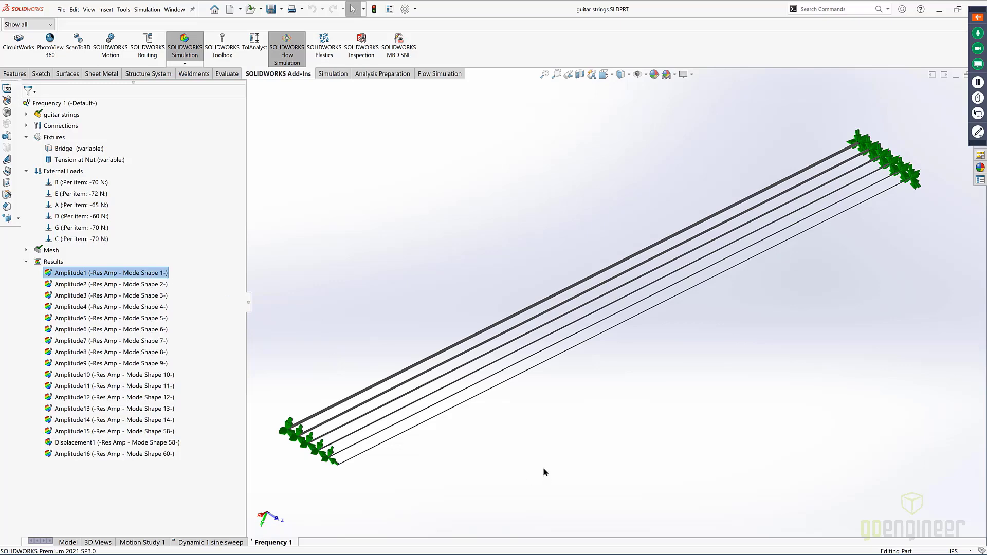
double_click(130, 278)
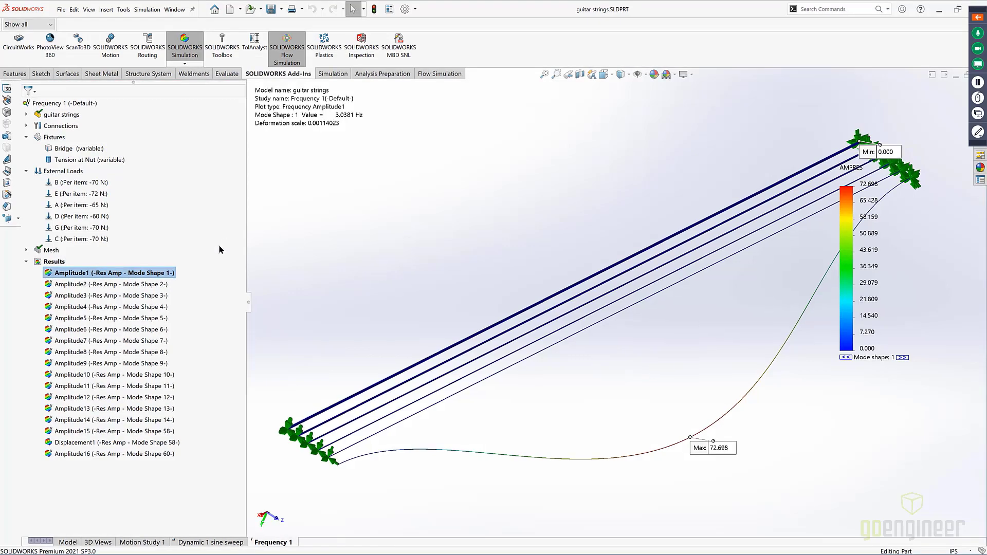
right_click(151, 275)
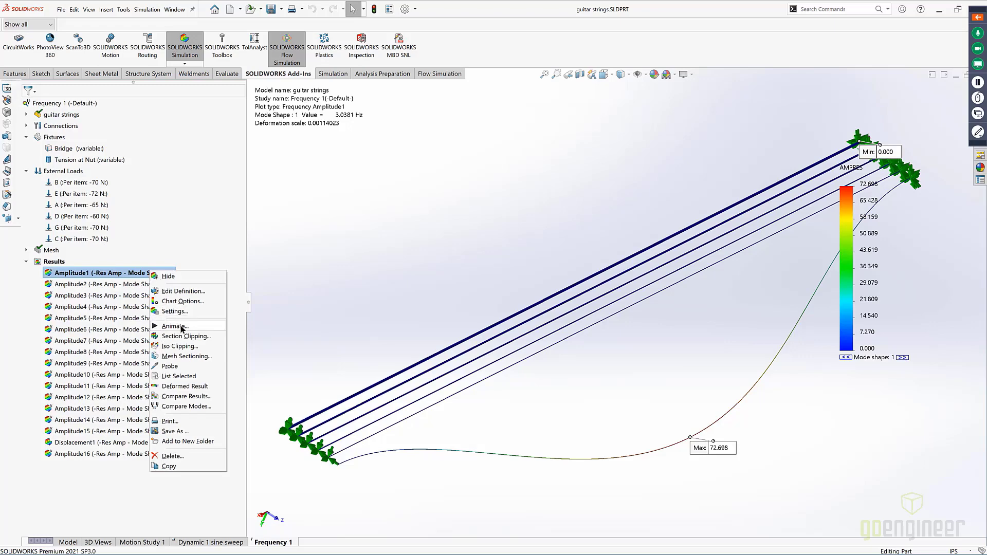
key(Escape)
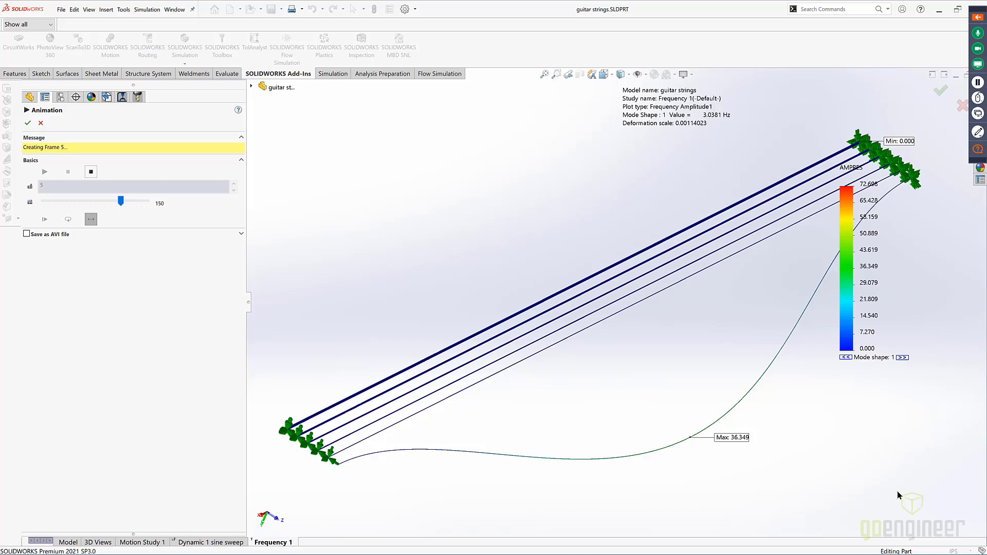
Step: Check the attendee question about enlarging the screen, close the Questions window and turn off the webcam
click(976, 149)
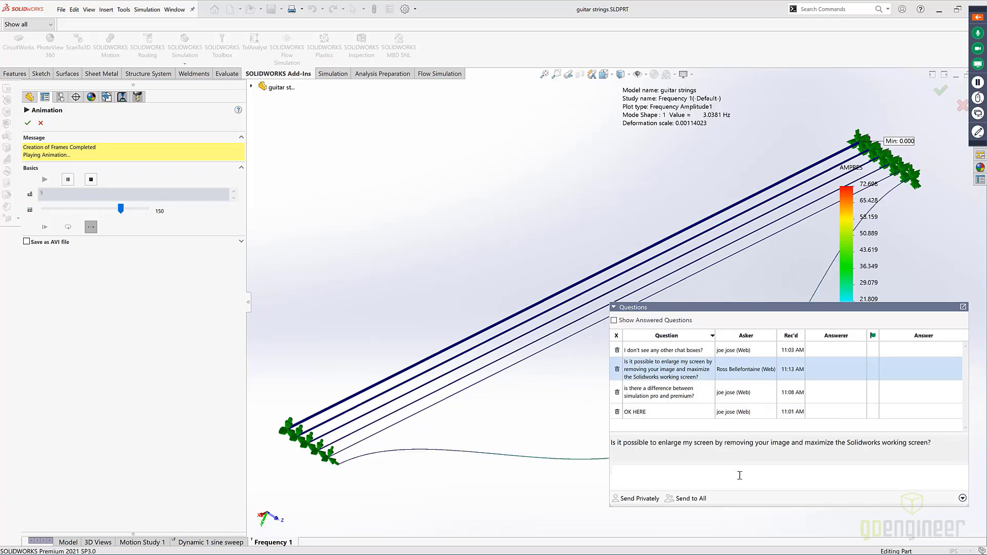
click(963, 307)
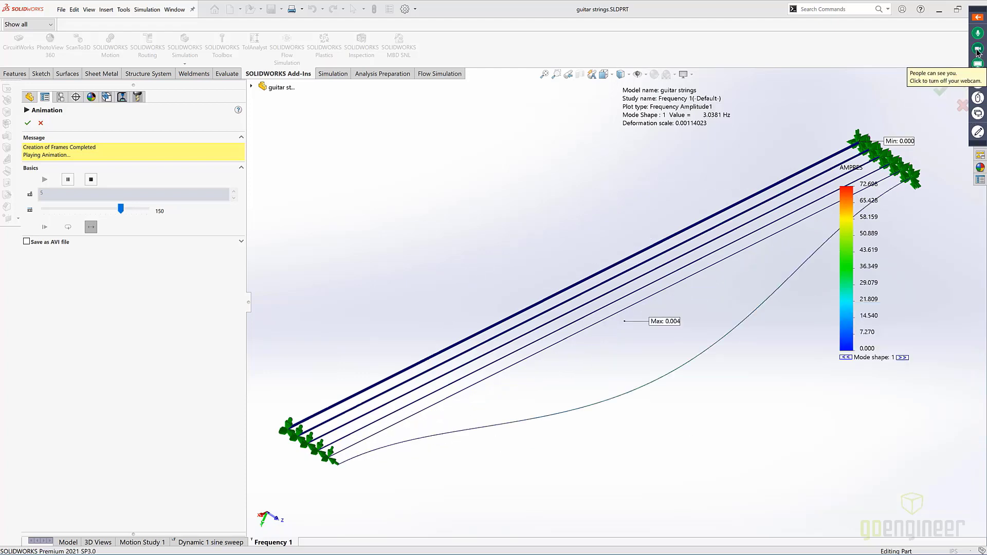
click(977, 50)
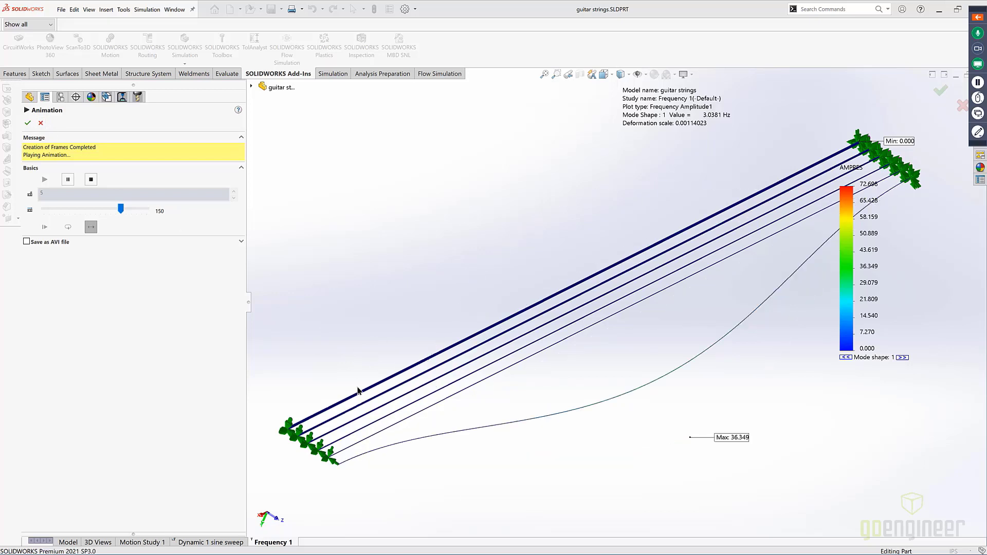
Step: Close the mode shape 1 animation, display the Amplitude10 plot and start its animation
click(41, 124)
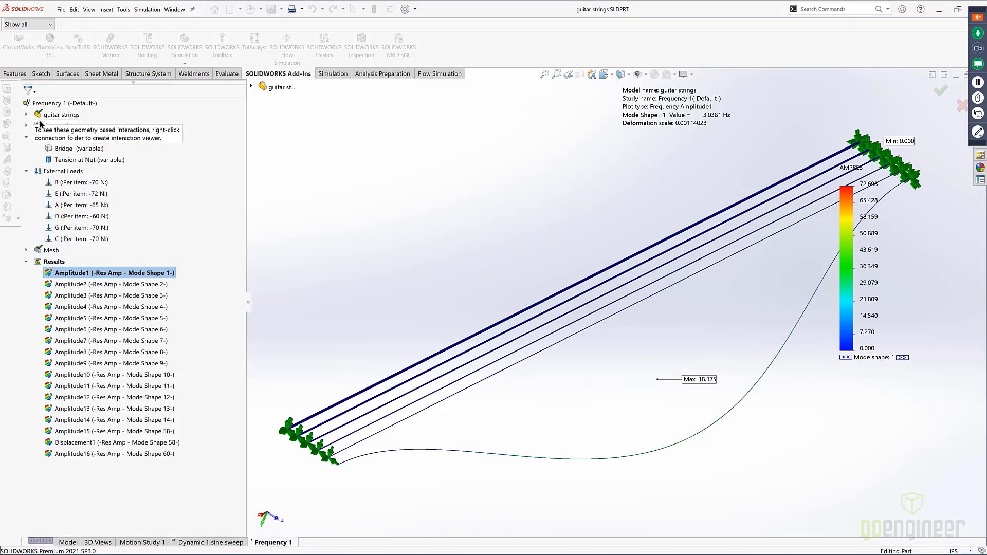
click(114, 376)
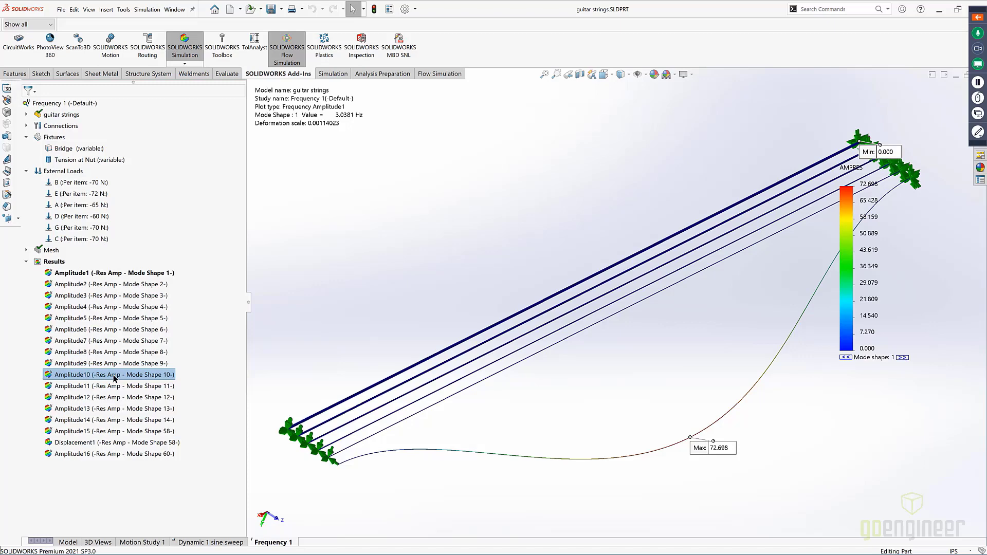
double_click(113, 376)
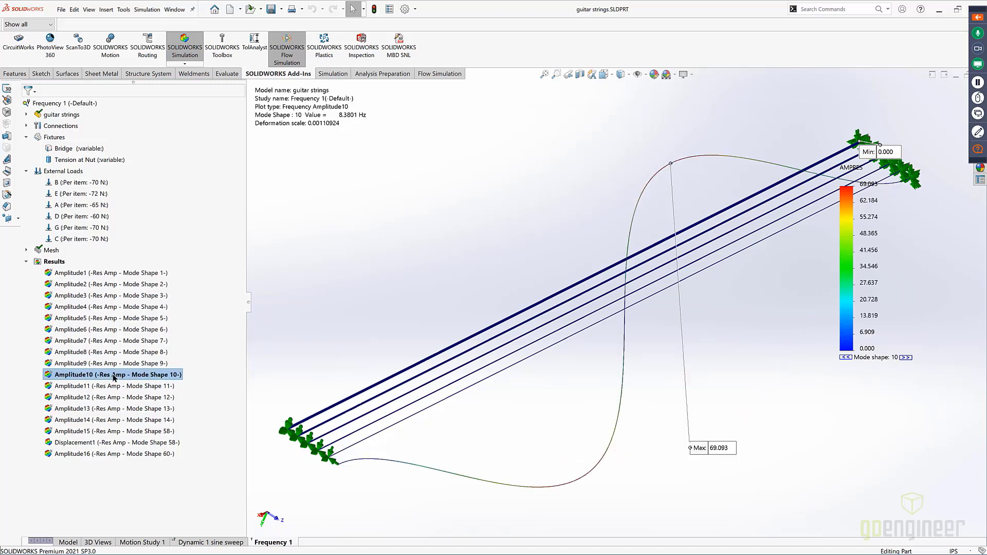
right_click(114, 378)
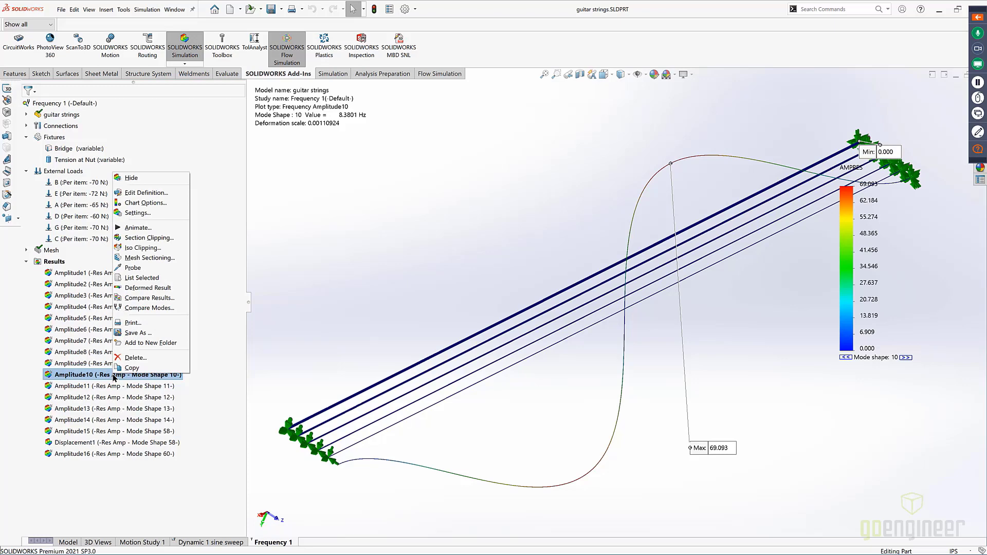
click(138, 228)
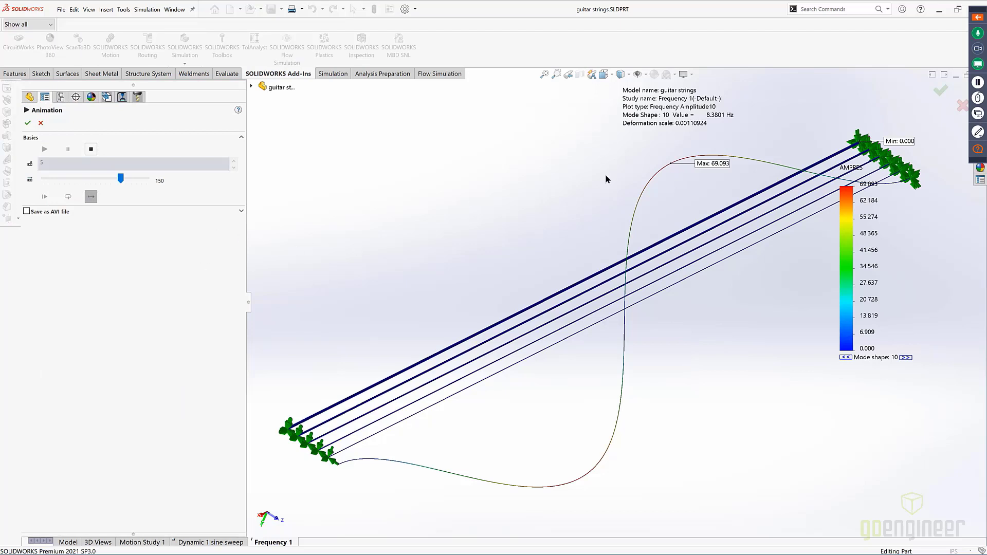
Step: Check the webinar's Questions window for new entries, close it and move the webinar control panel clear of the window controls
click(978, 150)
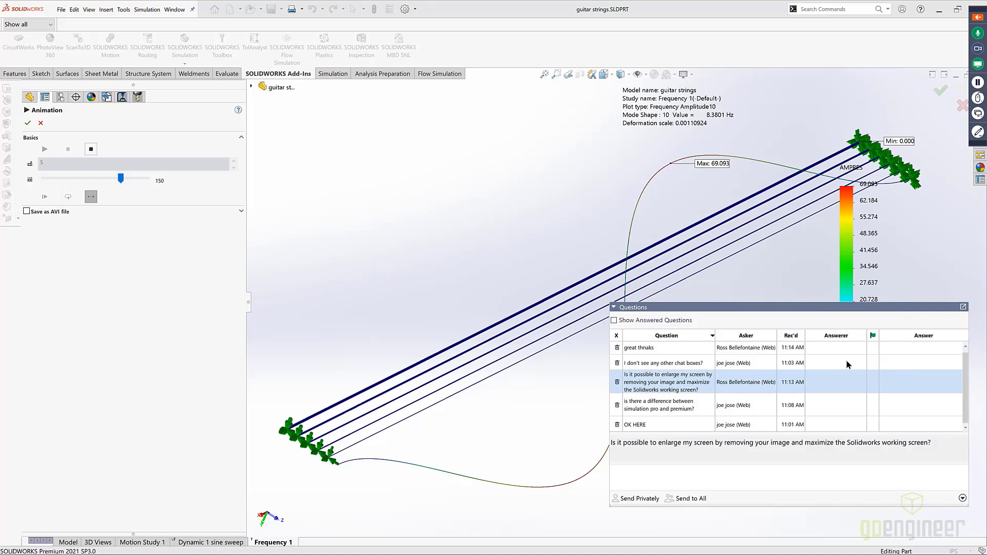
click(963, 308)
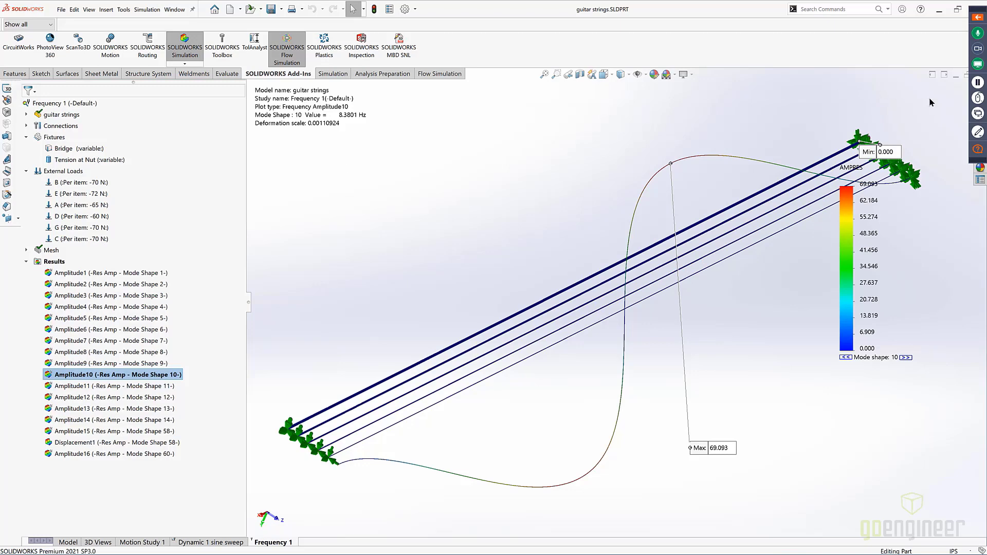
click(978, 16)
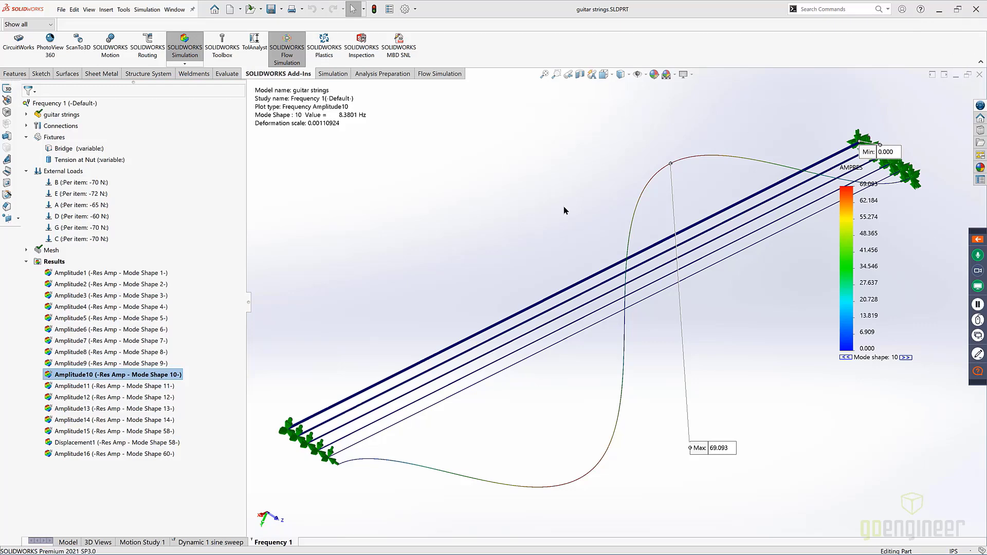
Step: Go through the attendee questions one by one to the one about displacement units, and close the Questions window
click(978, 371)
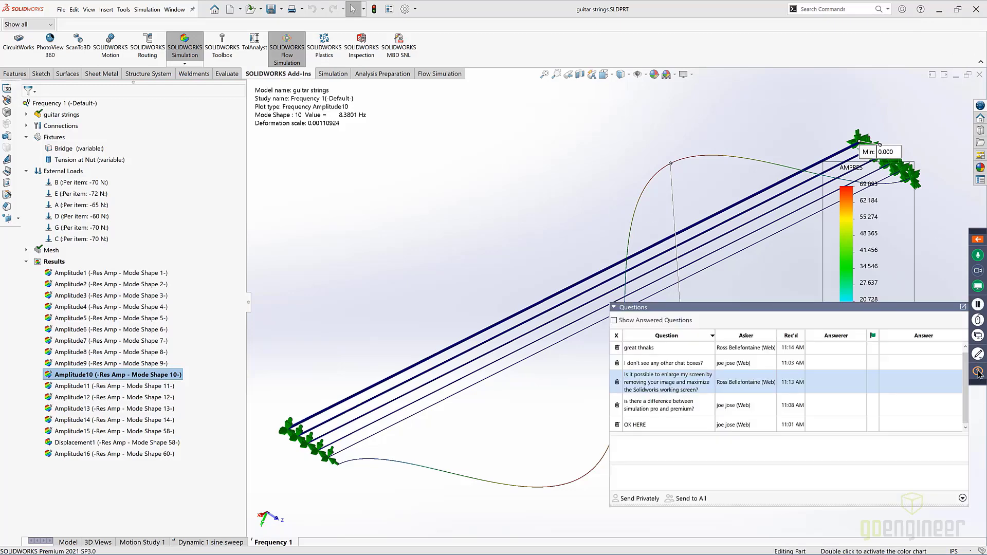
click(857, 366)
click(822, 353)
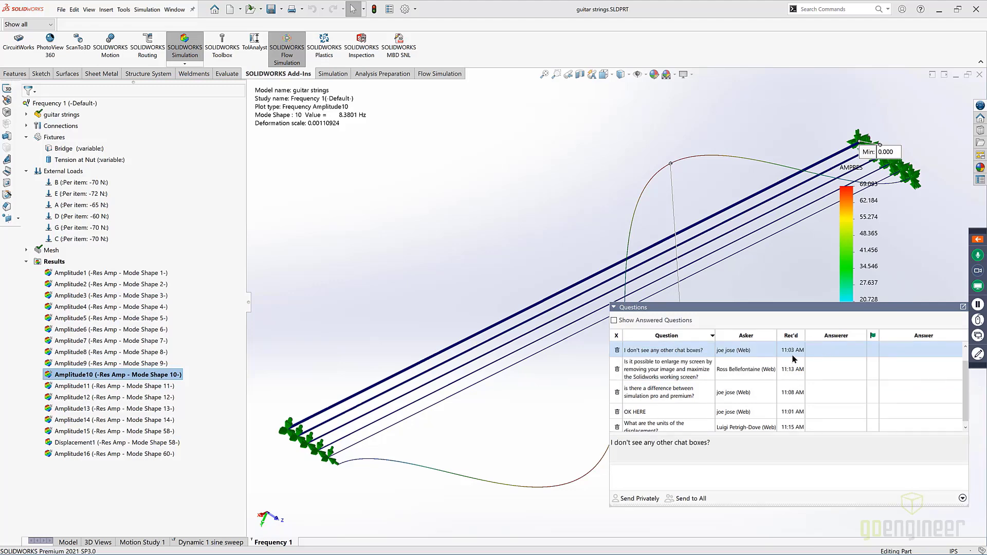
click(794, 369)
key(Down)
key(Down)
key(Down)
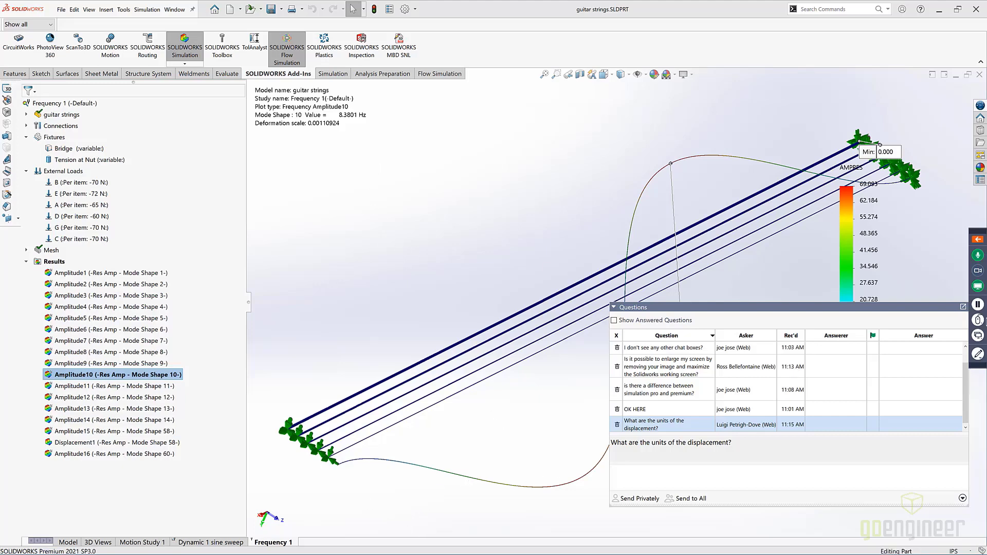
click(963, 307)
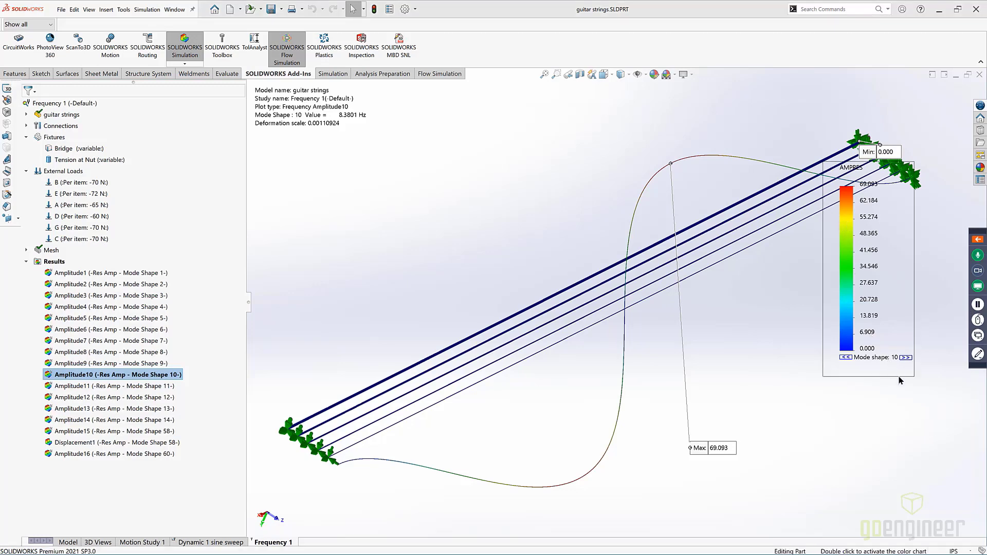
Step: Review the Amplitude10 plot definition's advanced options and amplitude components, keeping AMPRES: Resultant Amplitude
right_click(143, 373)
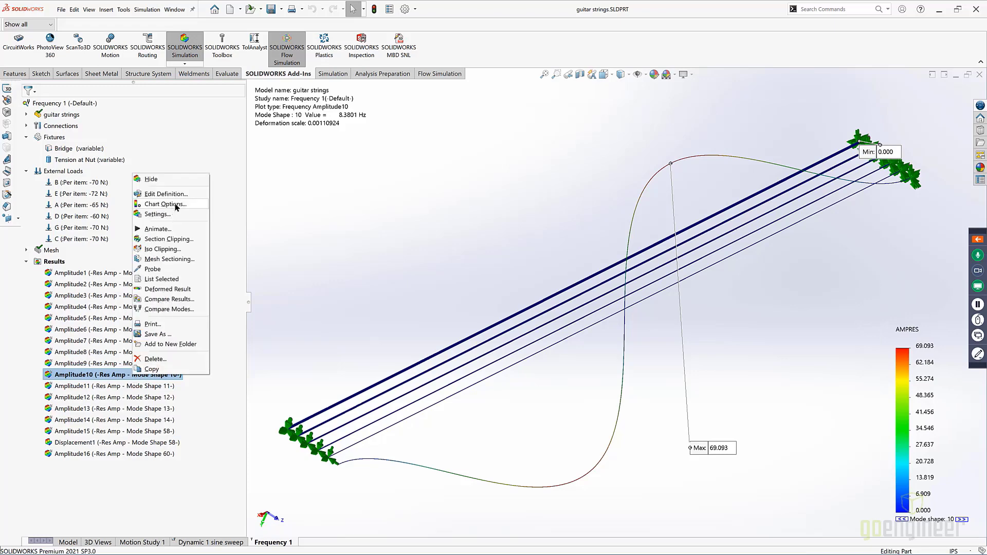
click(189, 196)
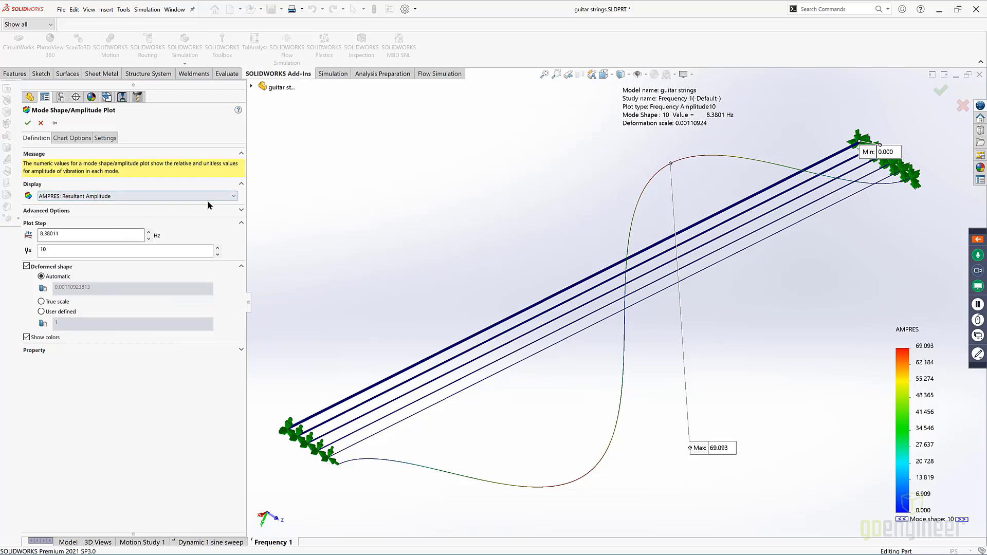
click(241, 211)
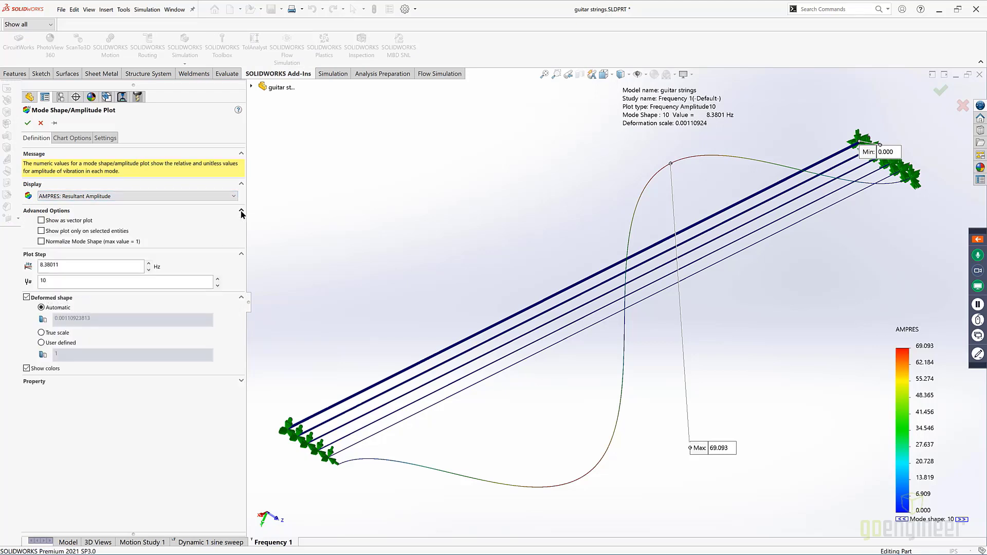
click(233, 198)
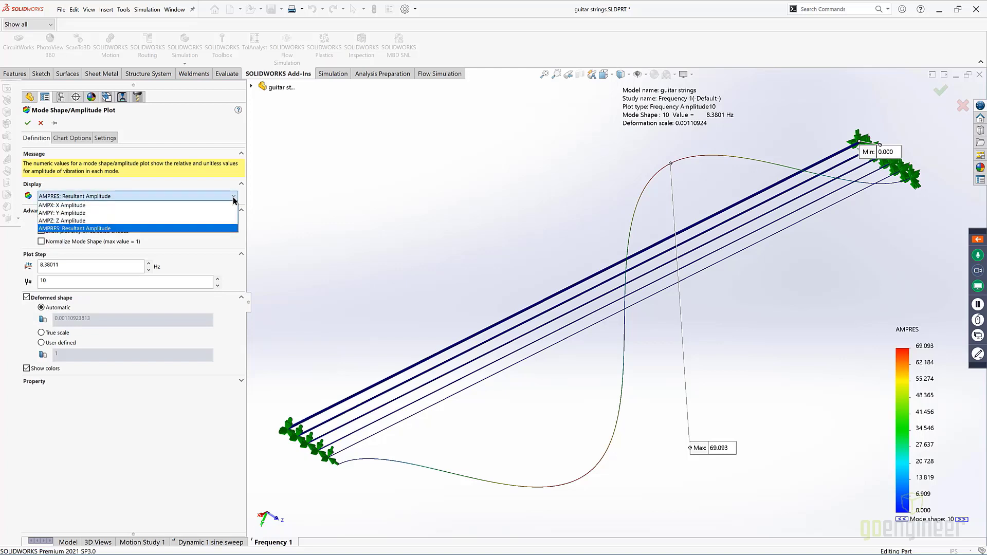
click(226, 229)
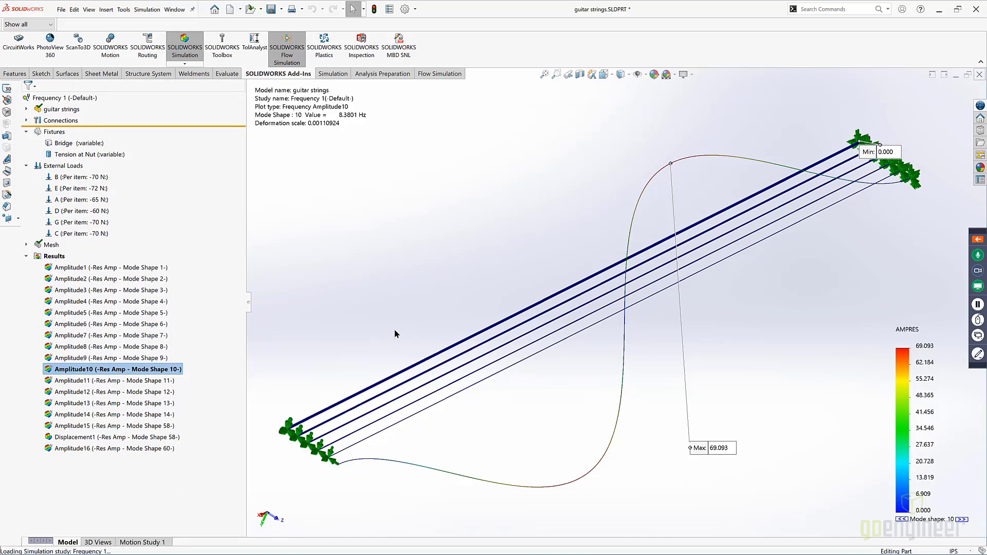
Step: Switch to the webinar slide show and advance it to the Case Study 2-4, Drone frame testing slide
key(alt+Tab)
key(alt+Tab)
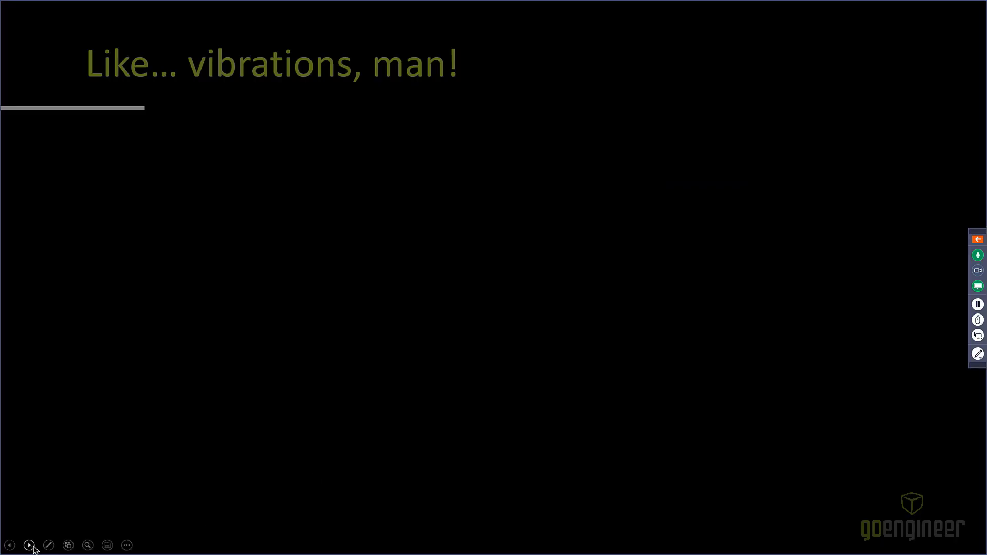
click(31, 547)
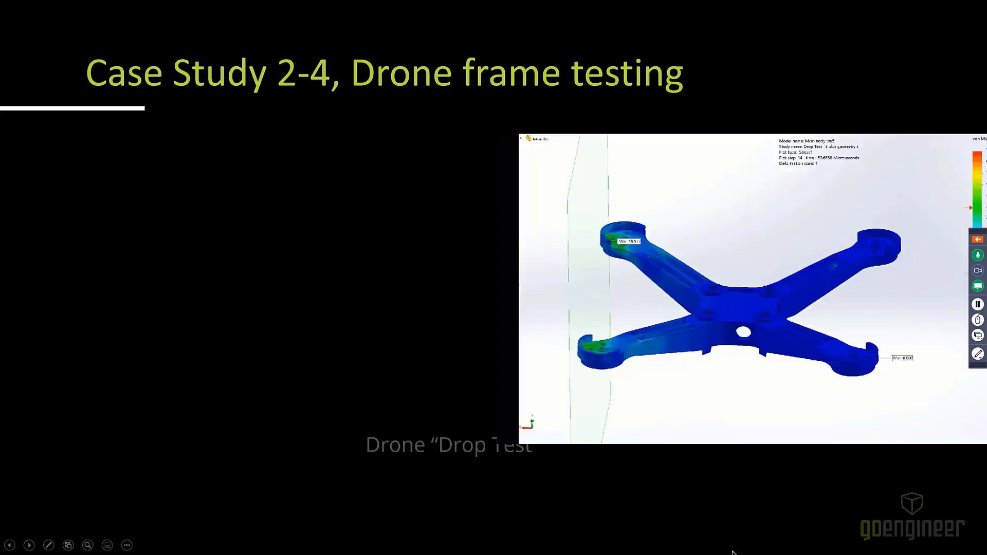
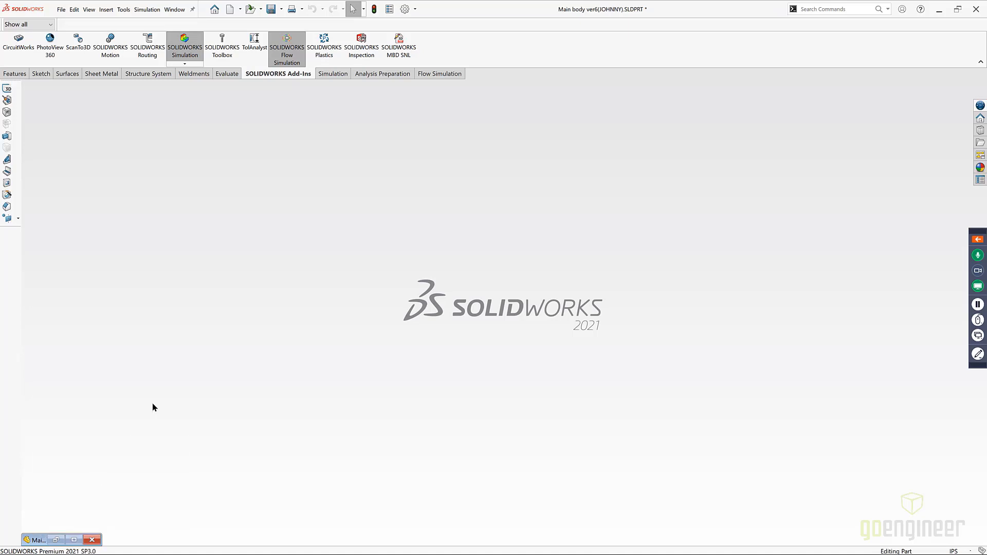
Step: Restore the drone main body part window and switch to its Drop Test 1 study
click(74, 540)
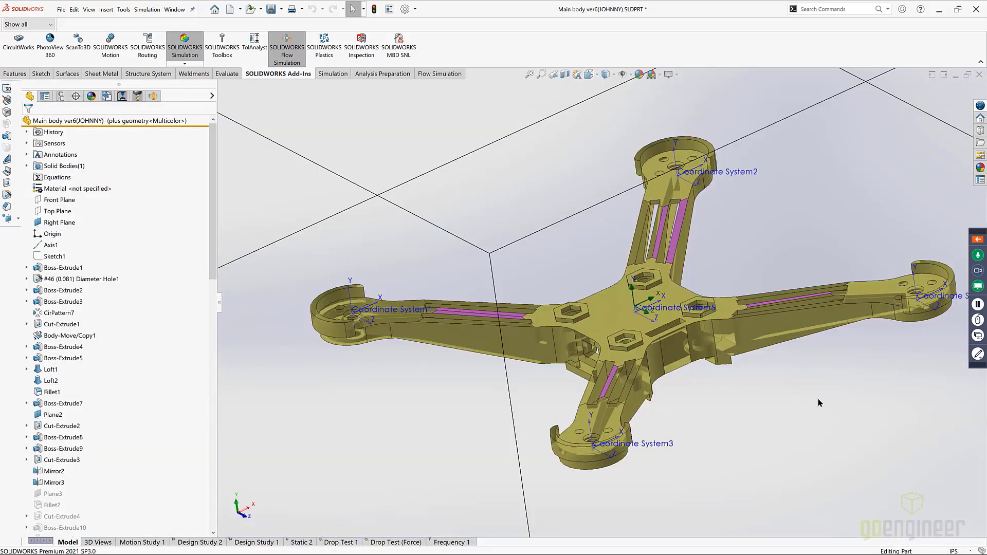
middle_drag(826, 410, 825, 408)
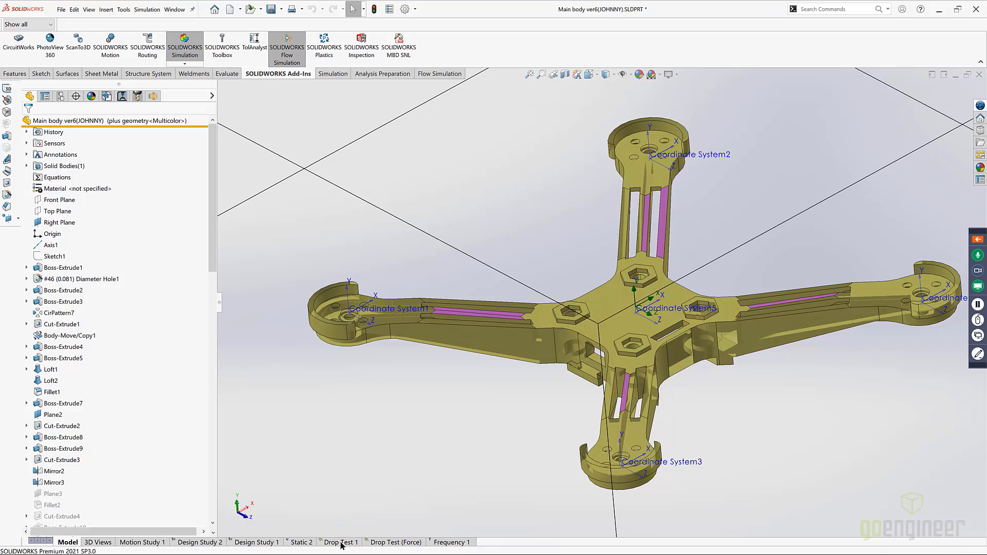
click(340, 542)
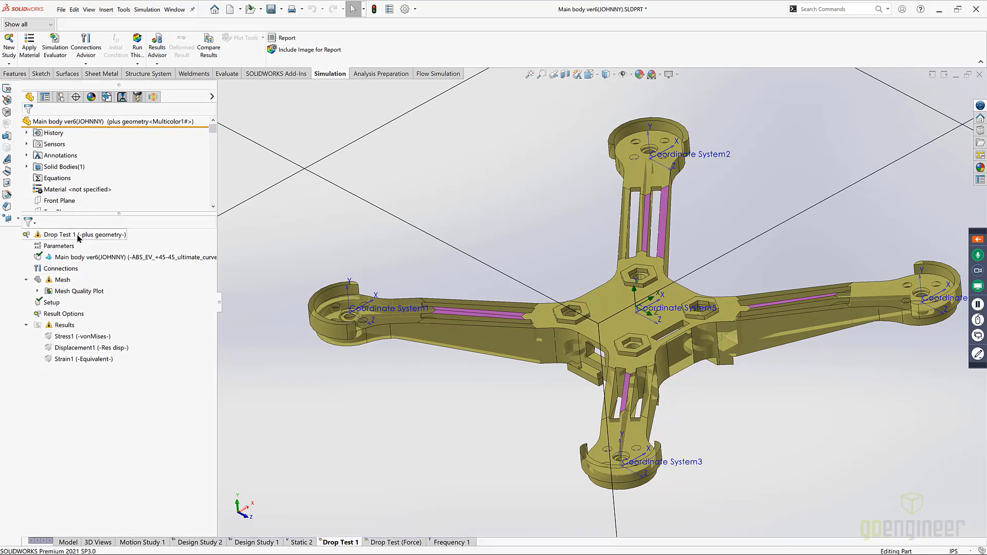
Step: Review the Drop Test 1 setup's height units, gravity reference plane and contact damping, keeping metres, and close it without changes
right_click(50, 302)
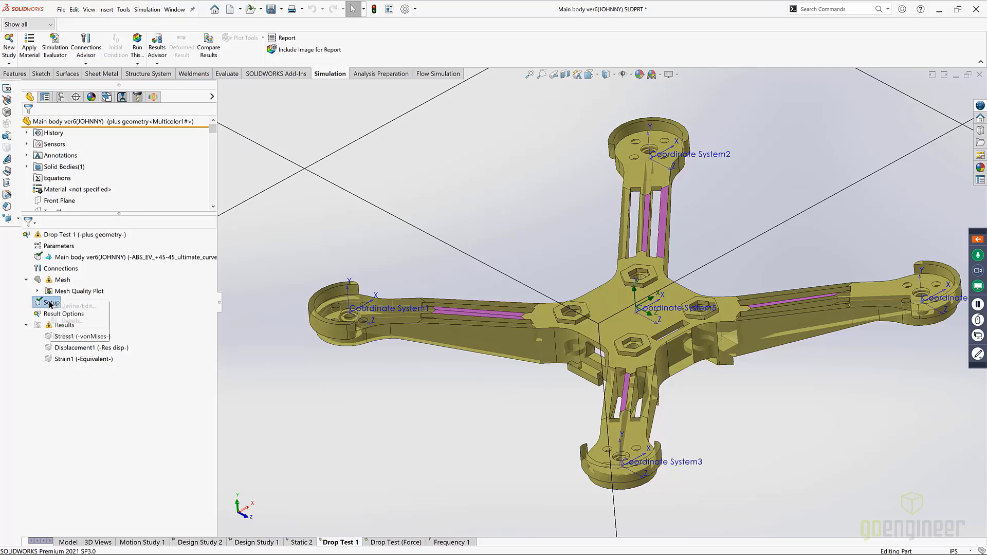
click(77, 306)
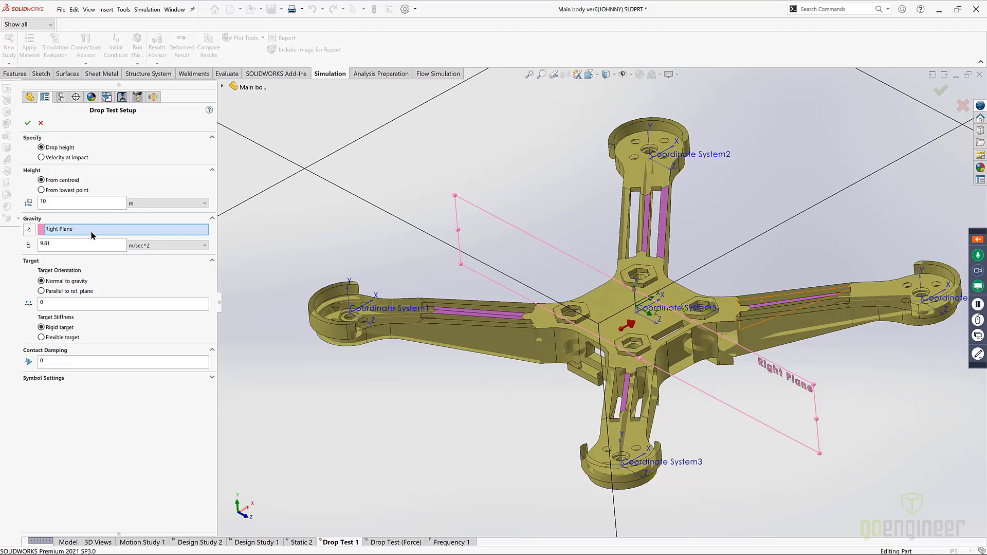
click(239, 89)
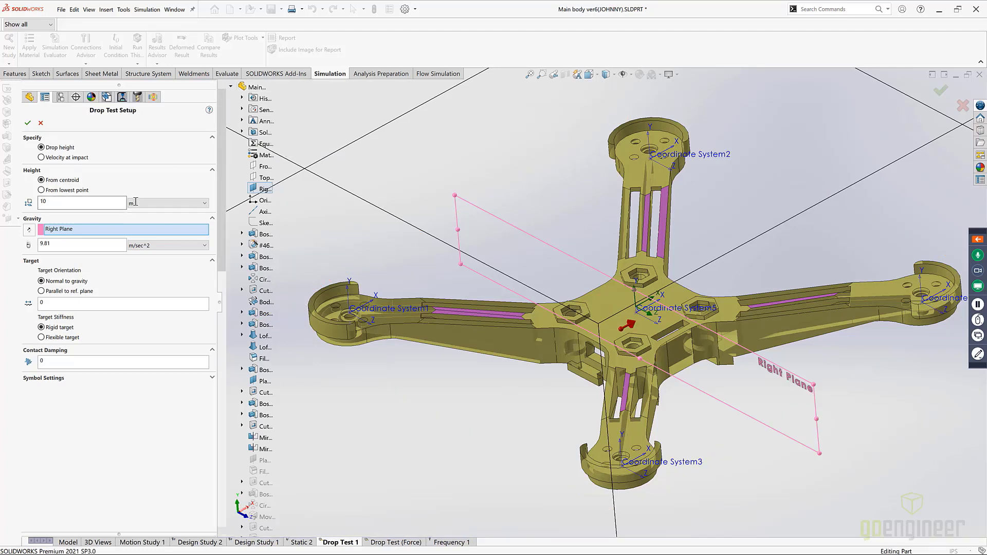
click(164, 205)
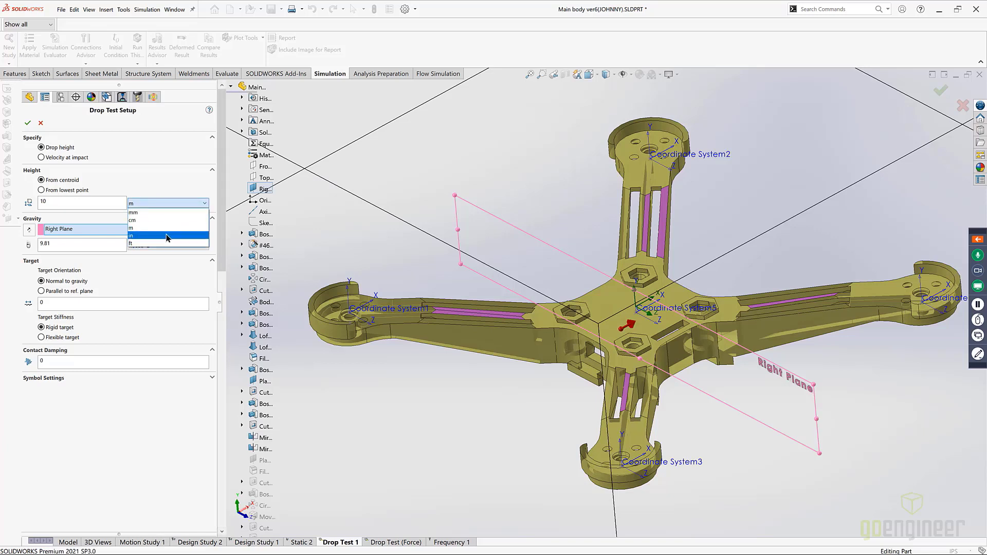
click(165, 227)
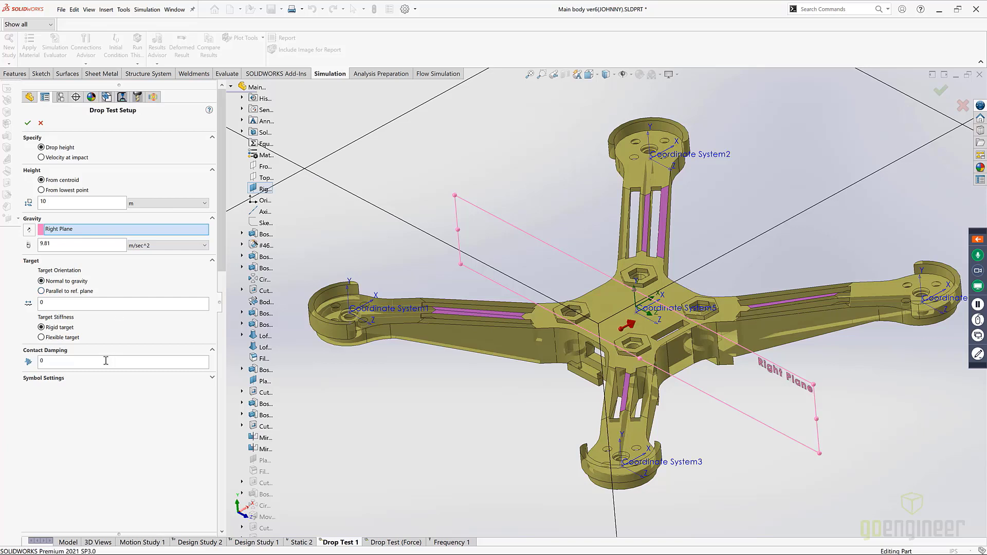
click(62, 363)
click(40, 124)
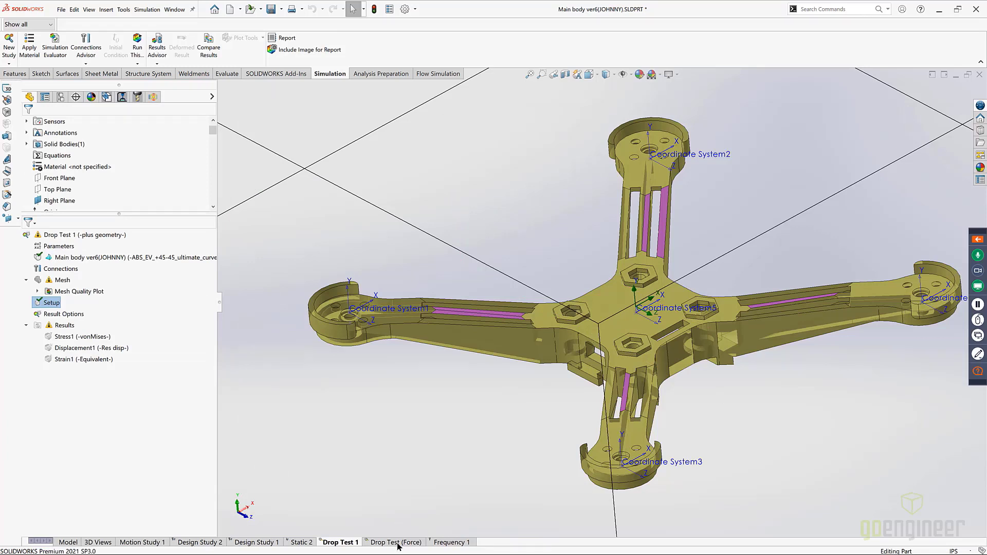
Step: Switch to the Drop Test (Force) study, check the webinar's Questions window for new entries and close it
click(397, 543)
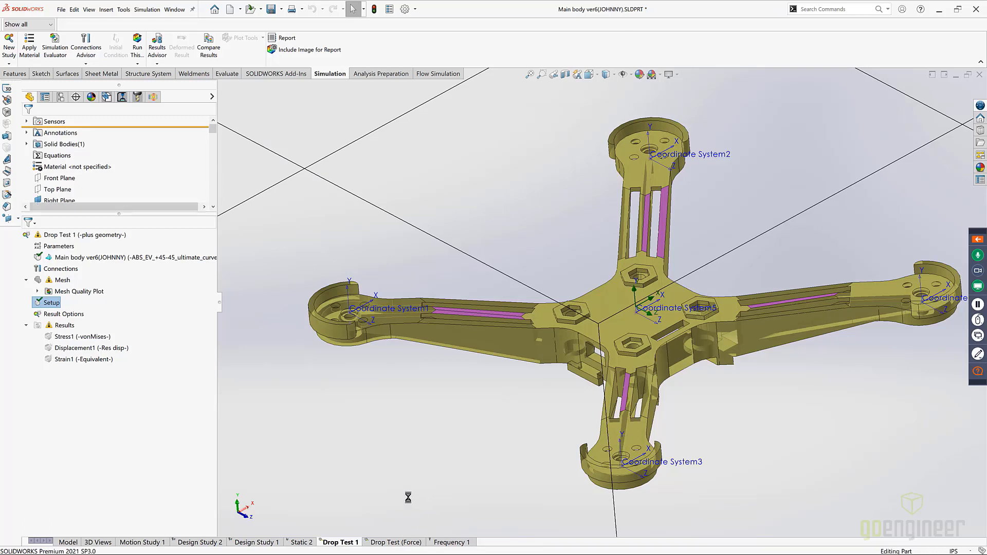
click(980, 375)
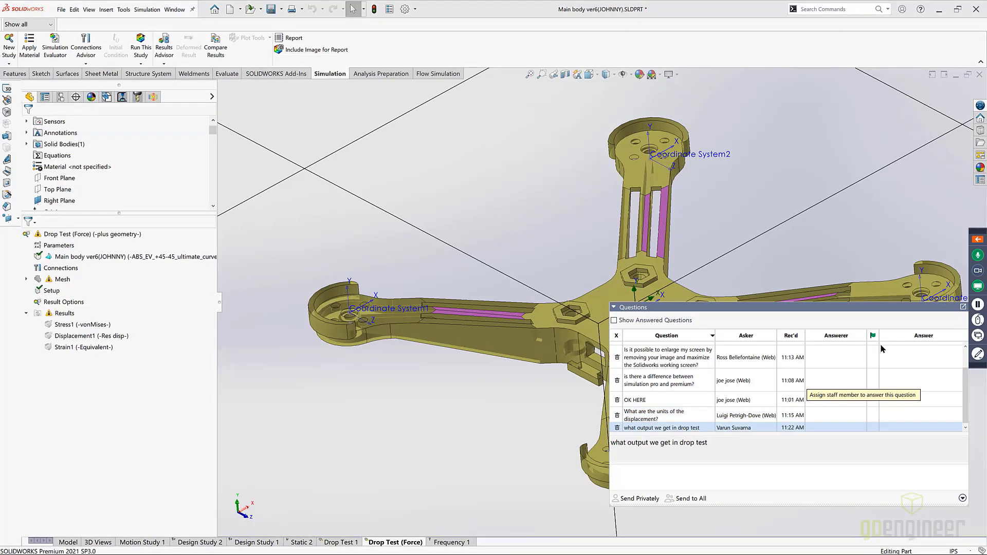
click(963, 308)
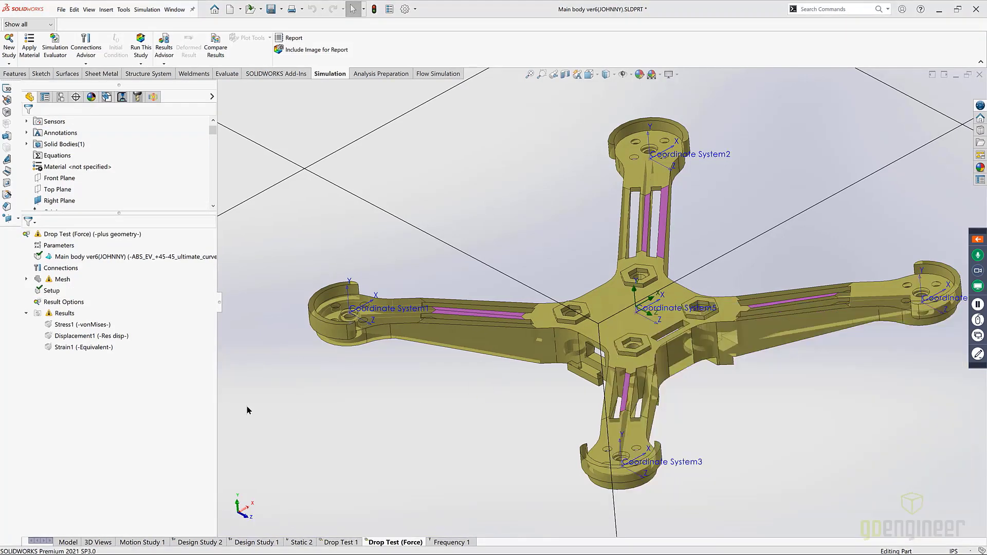
Step: Review the stress components available for a new stress plot of the Drop Test (Force) results, and cancel the plot definition
click(98, 327)
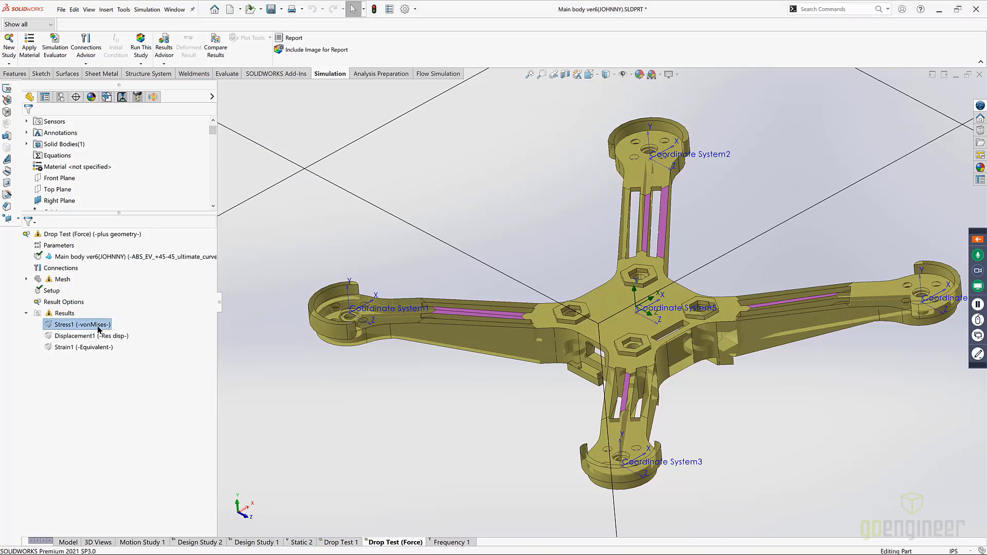
right_click(61, 313)
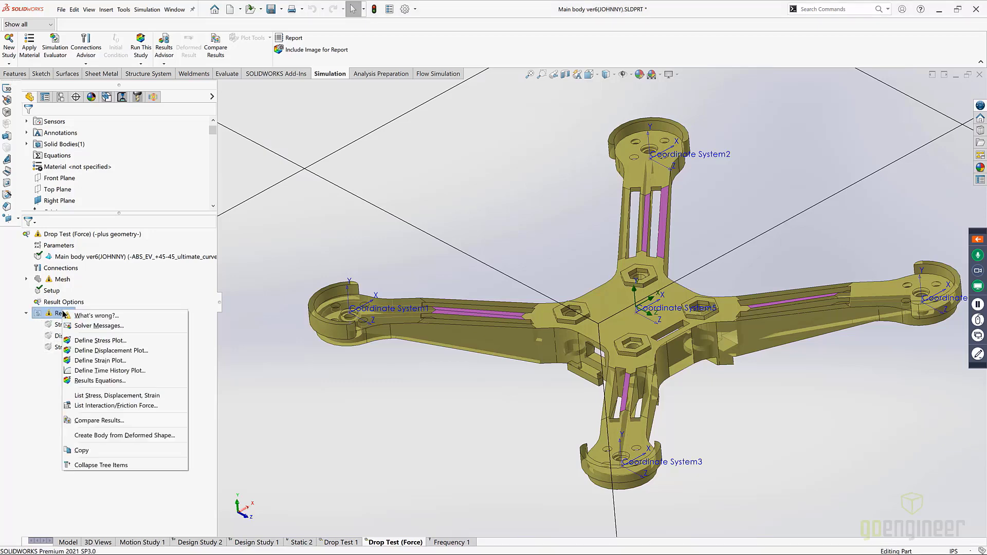
click(171, 342)
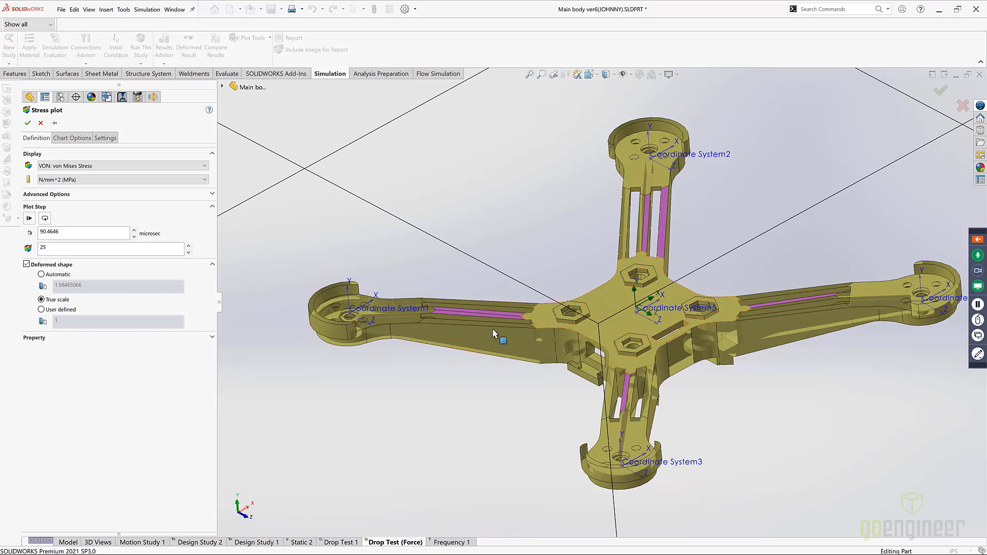
click(185, 166)
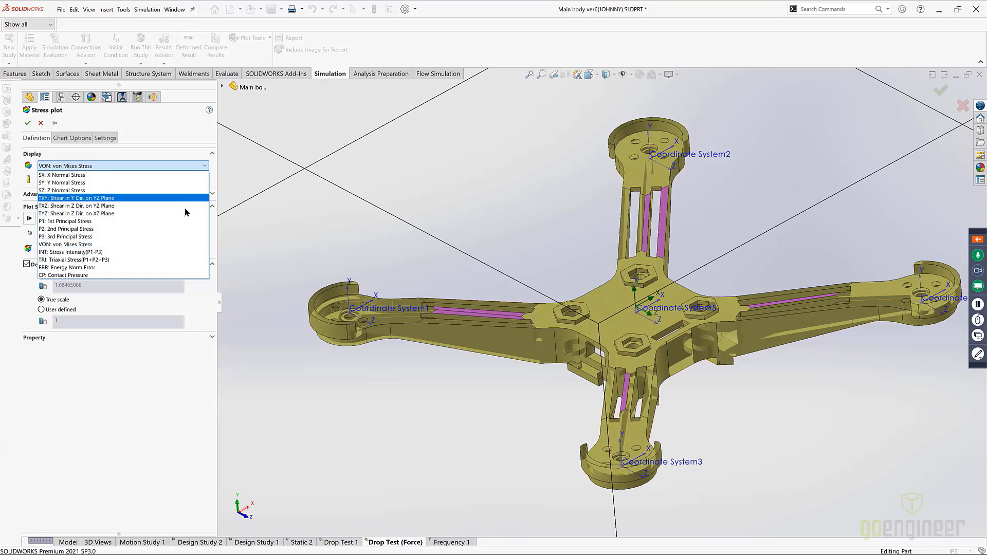
click(160, 433)
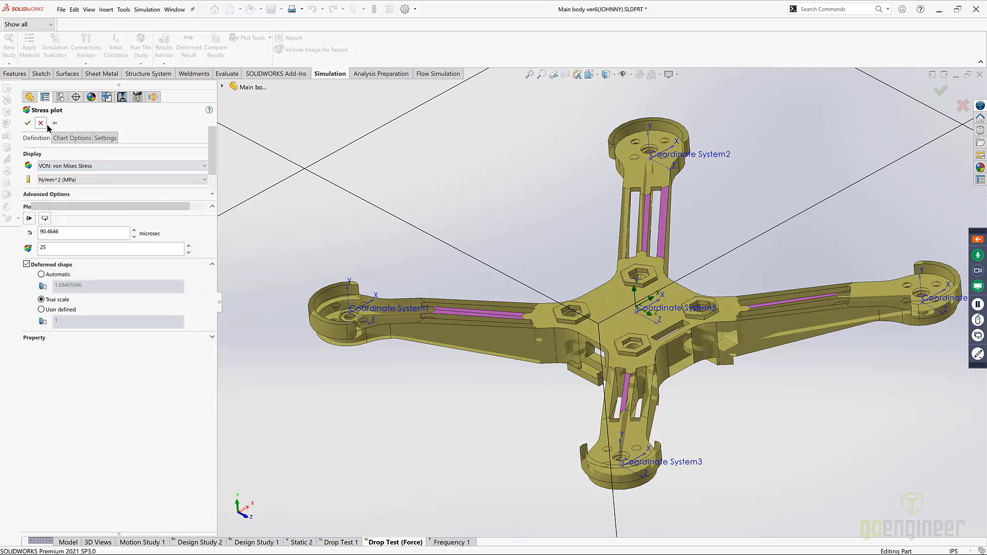
click(40, 123)
Step: List the interaction/friction forces from the Drop Test (Force) study's results
click(63, 314)
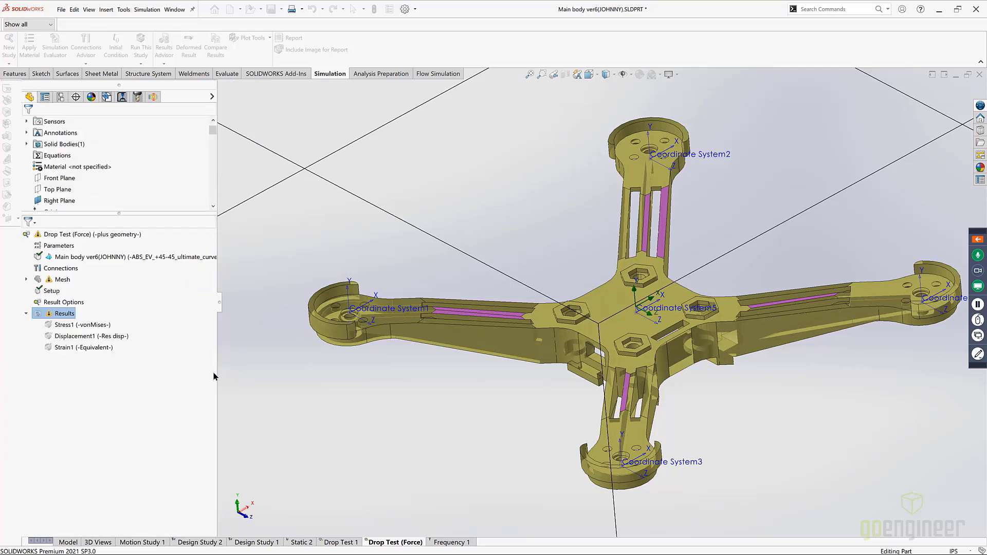
right_click(63, 314)
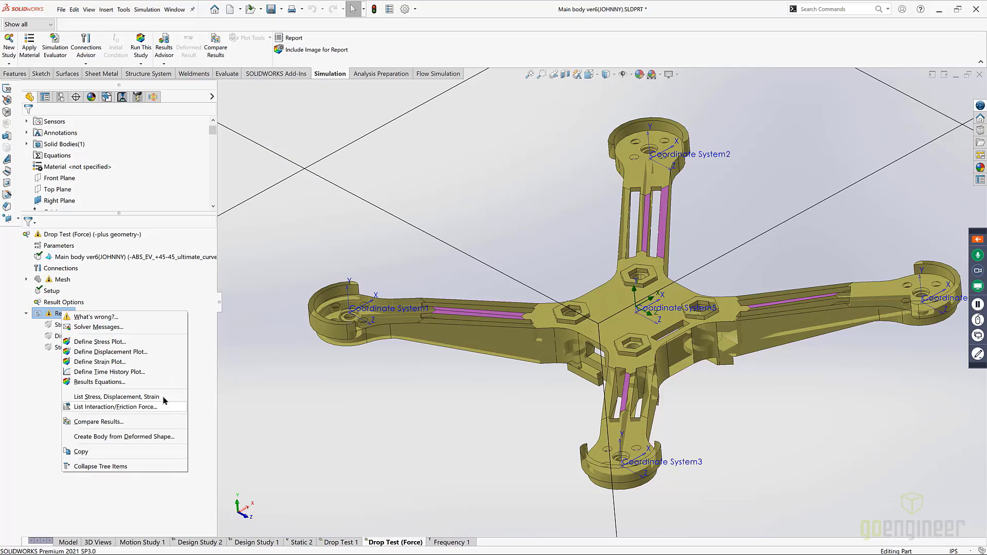
click(162, 406)
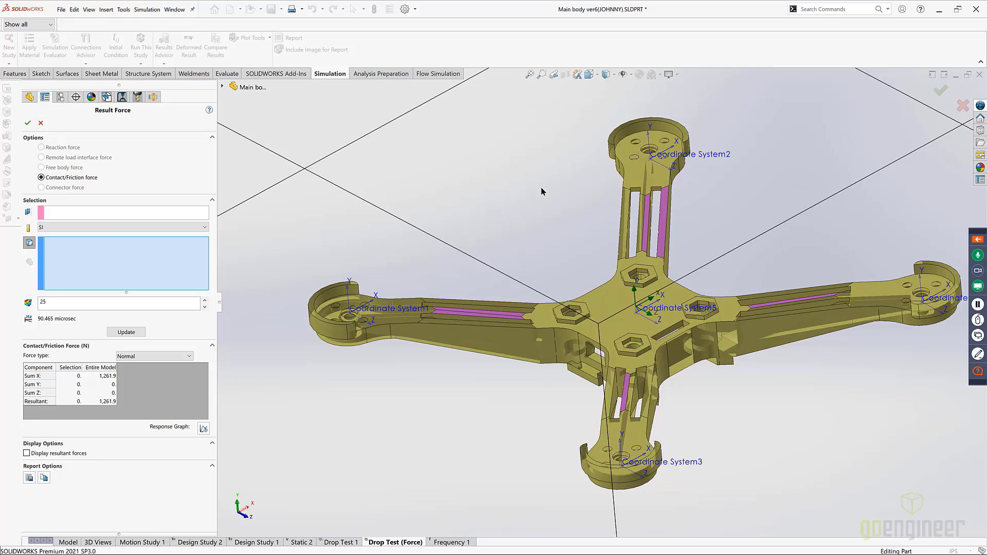
Step: Go back through the attendee questions to the top of the list, and close both the Questions window and the Result Force listing
click(977, 372)
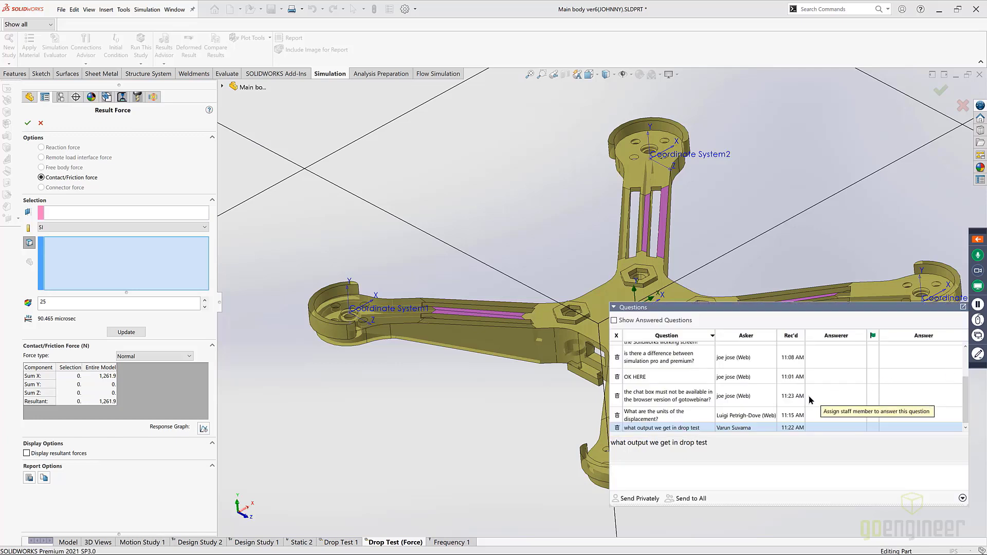
scroll(809, 400, up, 2)
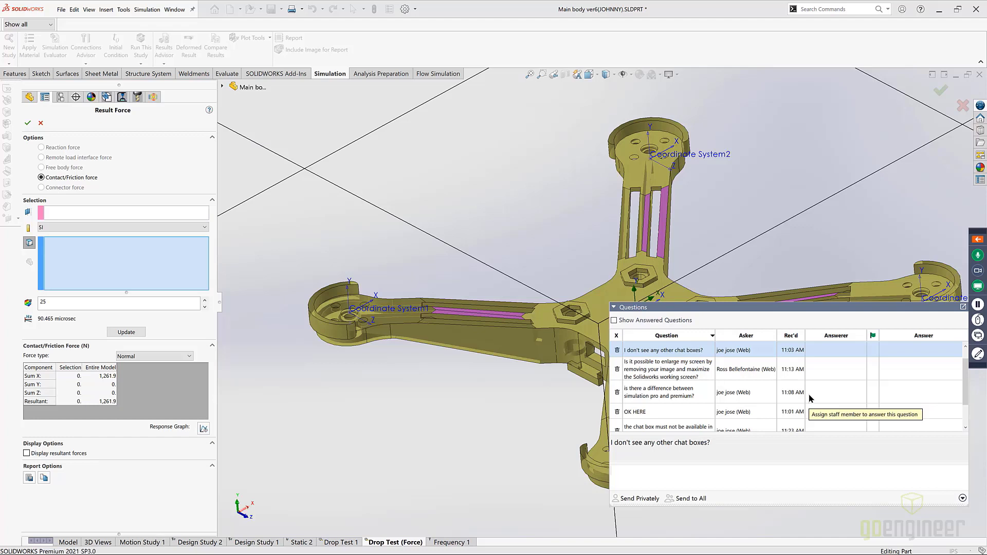
scroll(809, 399, down, 6)
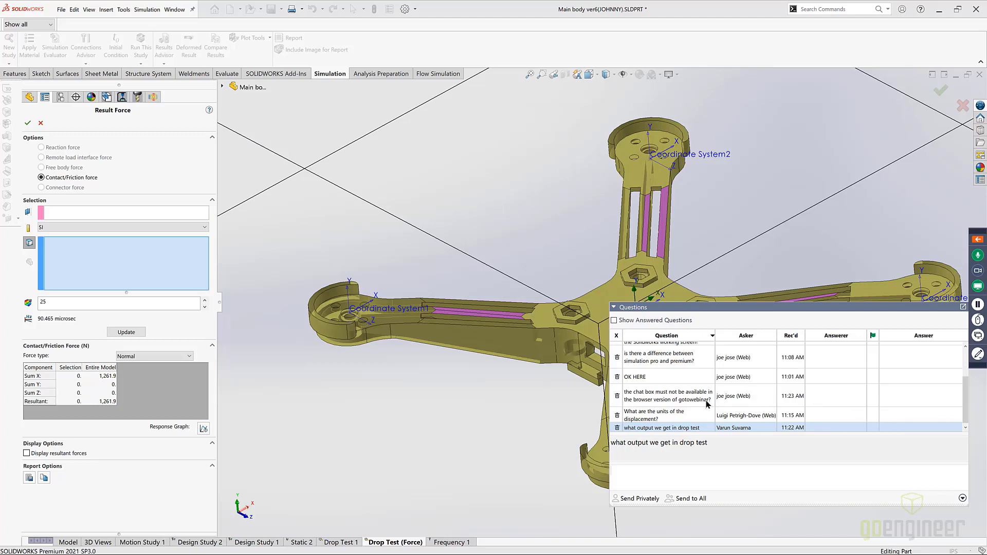
key(Up)
key(Up)
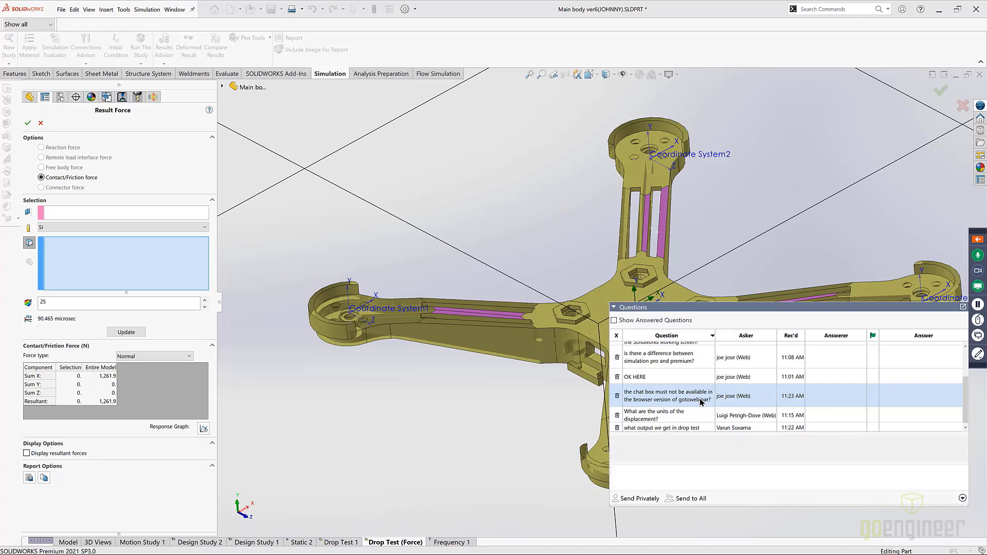
key(Up)
key(Up)
key(Up)
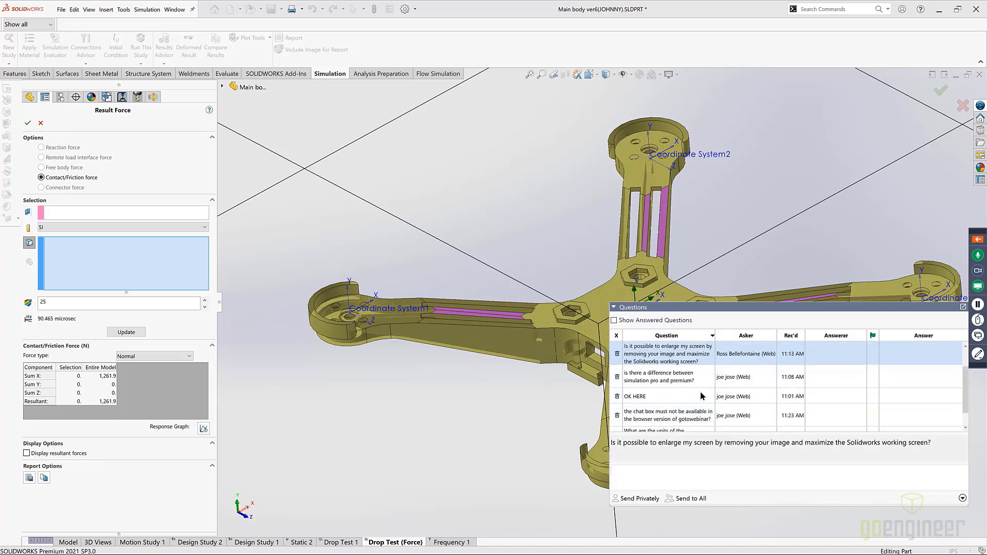
key(Up)
key(Down)
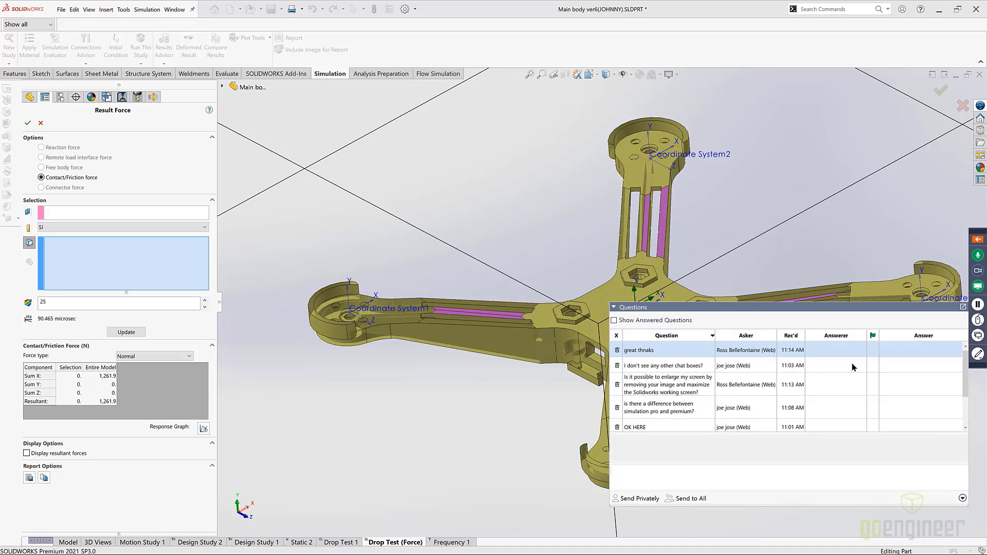
click(962, 307)
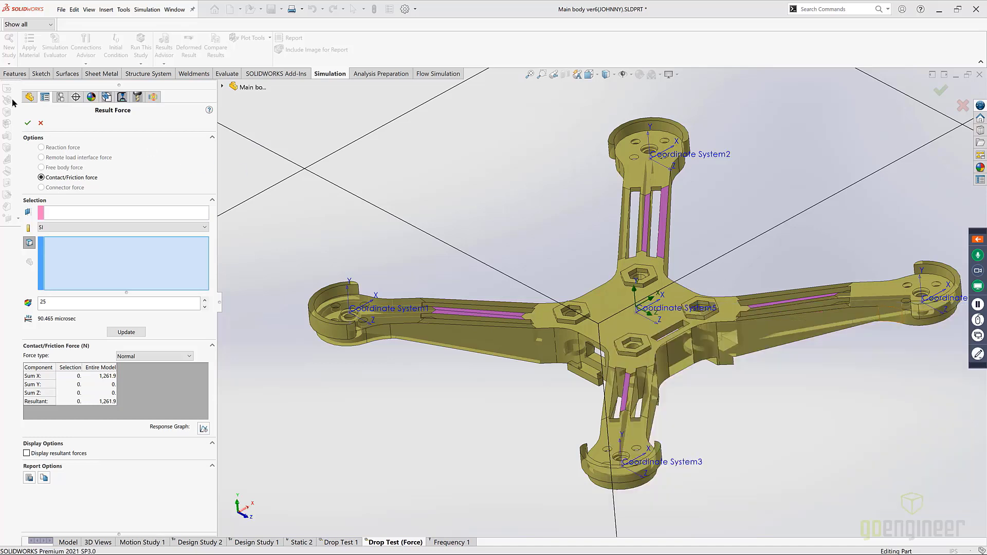
click(41, 123)
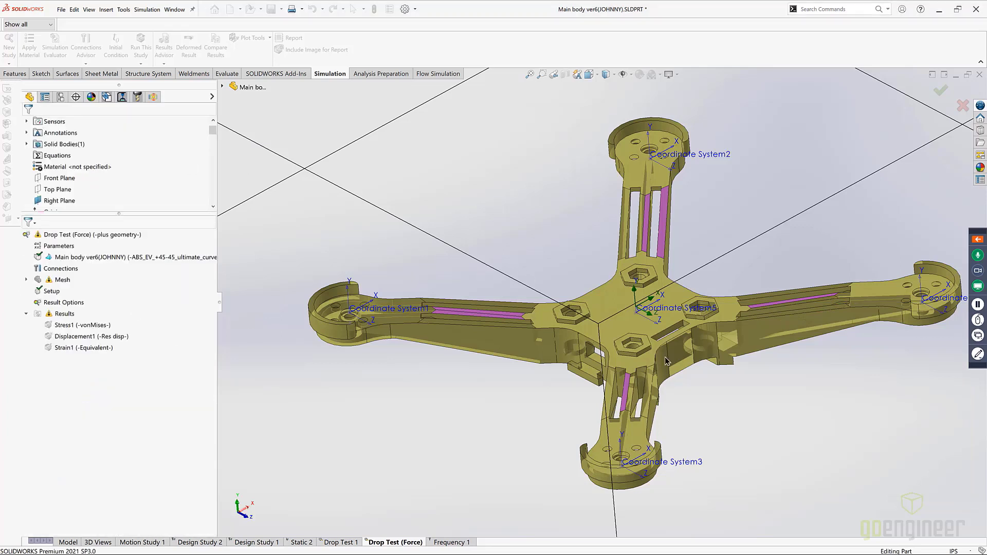
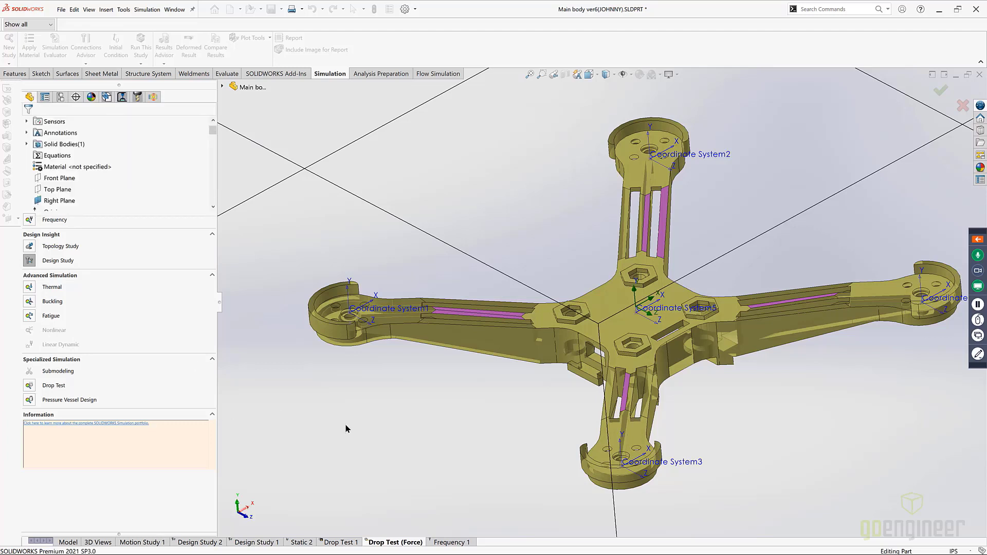
Step: Switch to the Frequency 1 study and inspect the details of its gravity load and Remote Load/Mass 5
click(451, 542)
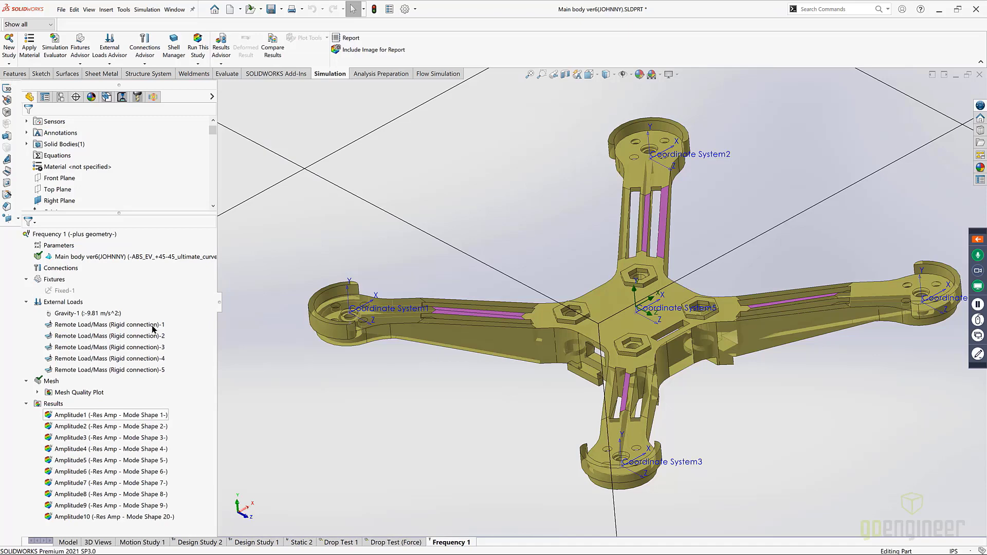
click(81, 316)
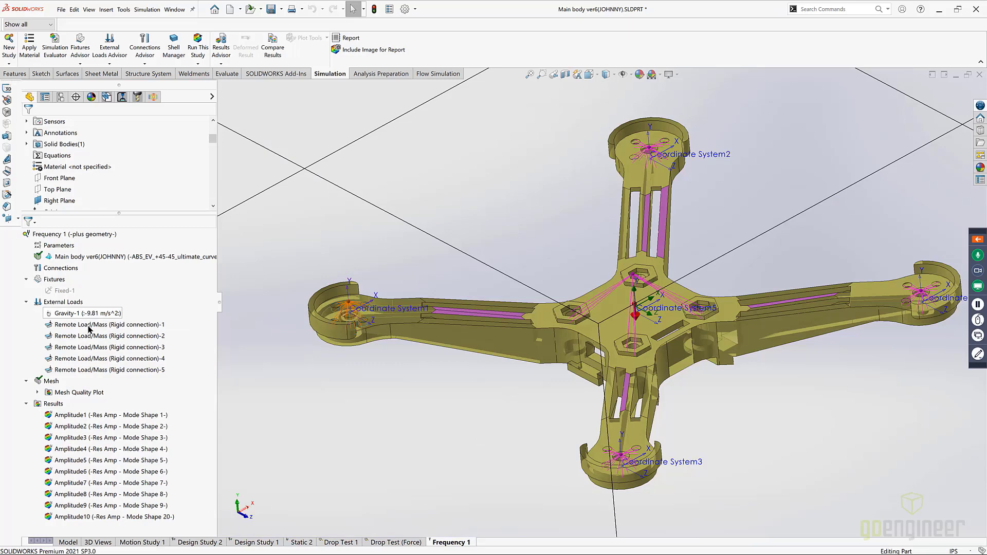
mouse_move(94, 314)
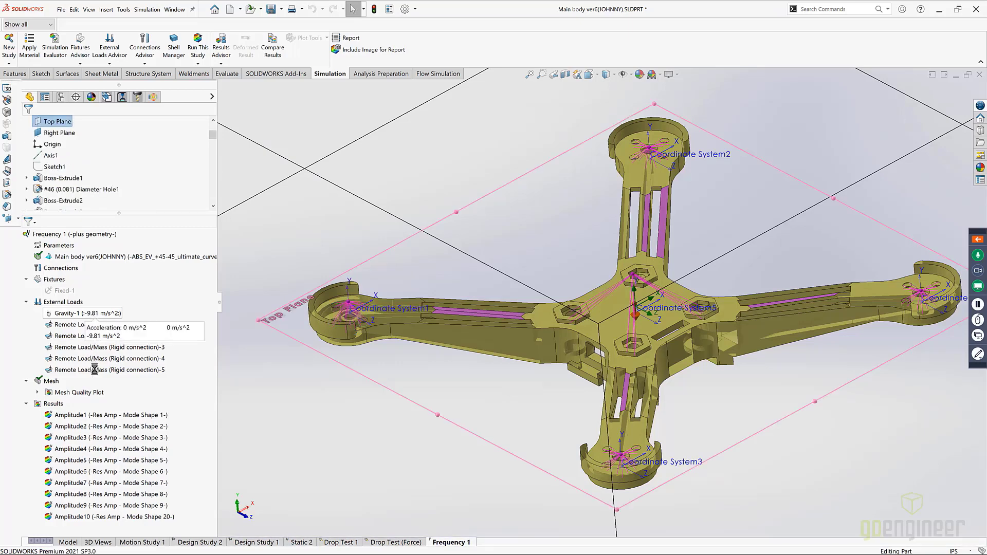
mouse_move(97, 373)
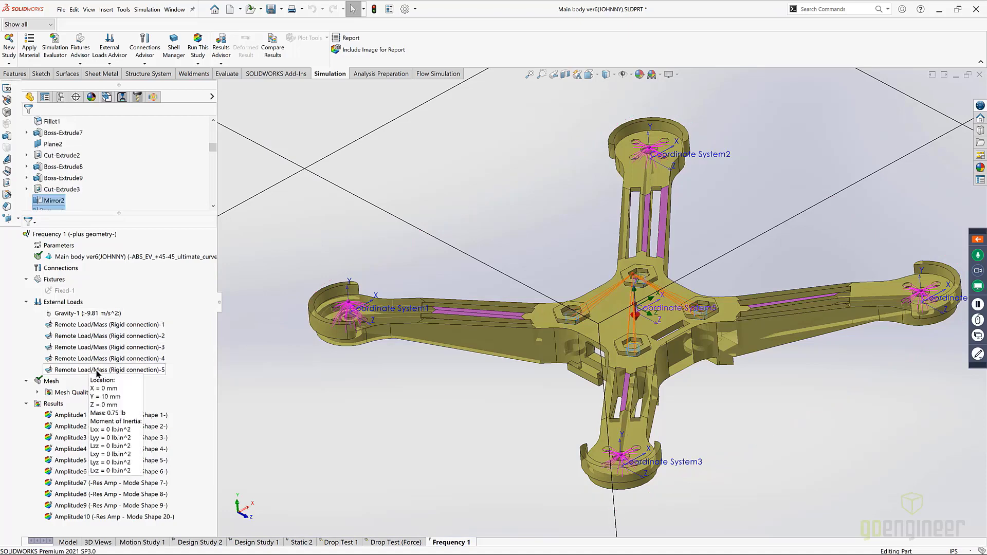
Step: Review the Frequency 1 study's properties, including the number of frequencies, frequency shift and soft spring options, and accept them
right_click(76, 235)
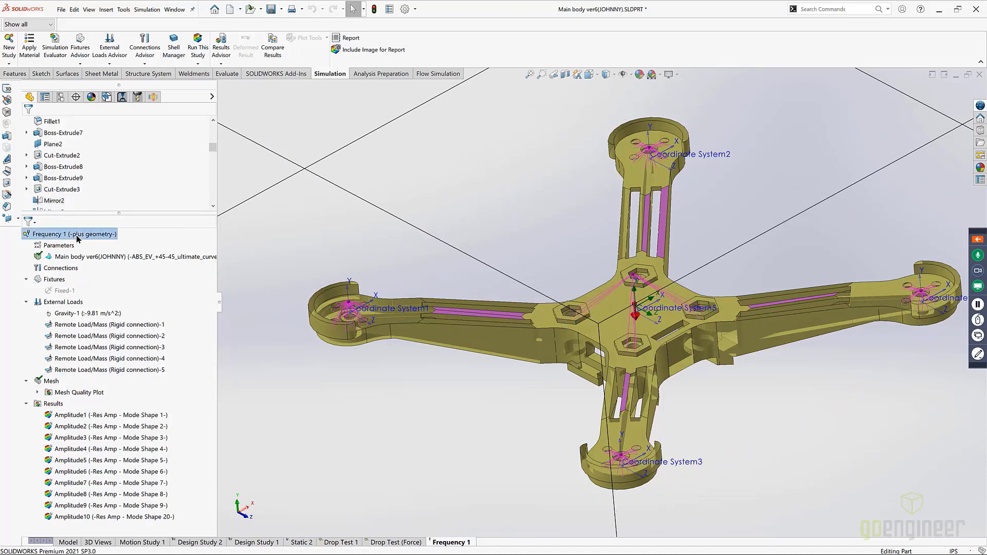
click(128, 321)
drag(466, 139, 325, 108)
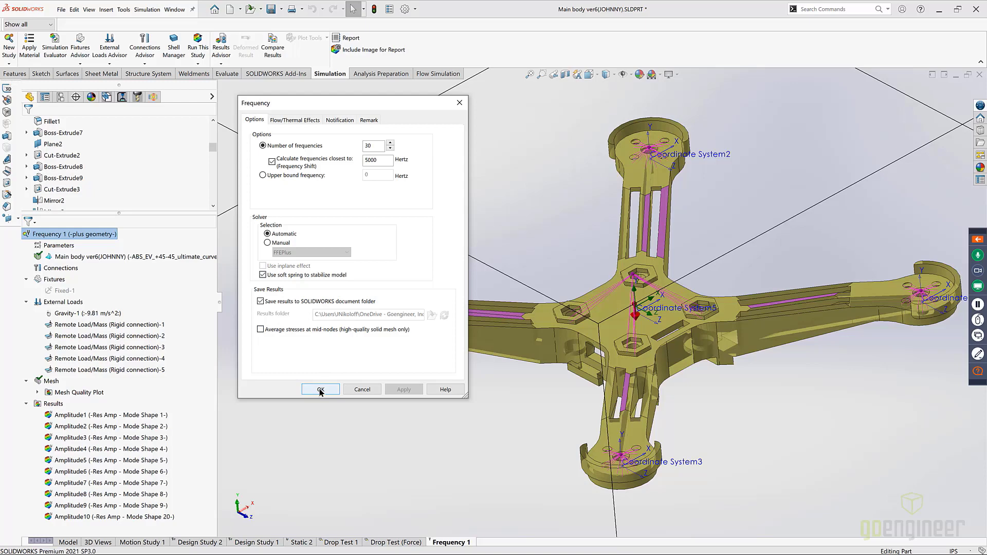
click(372, 147)
click(319, 389)
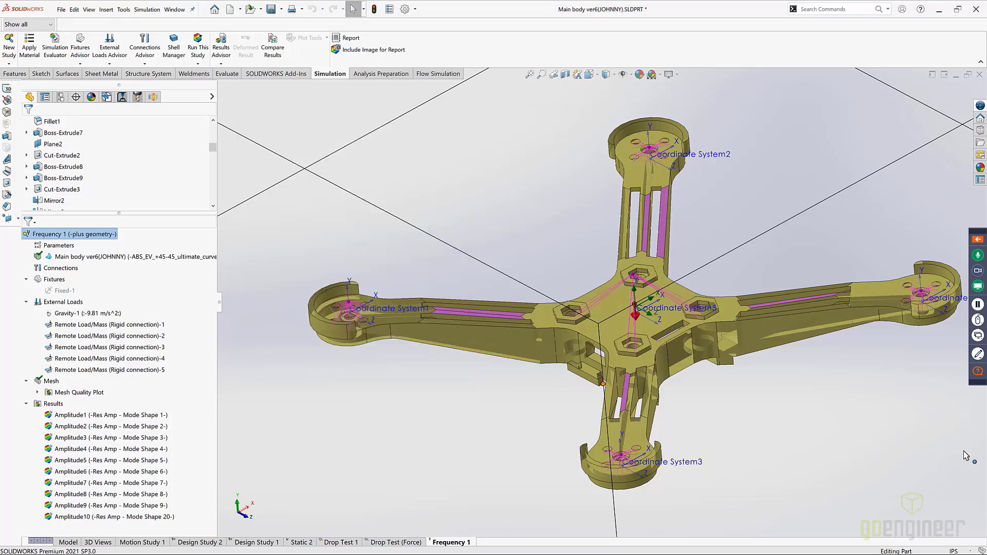
Step: Go through the attendee questions from the bottom to the top of the list, and close the Questions window
click(978, 375)
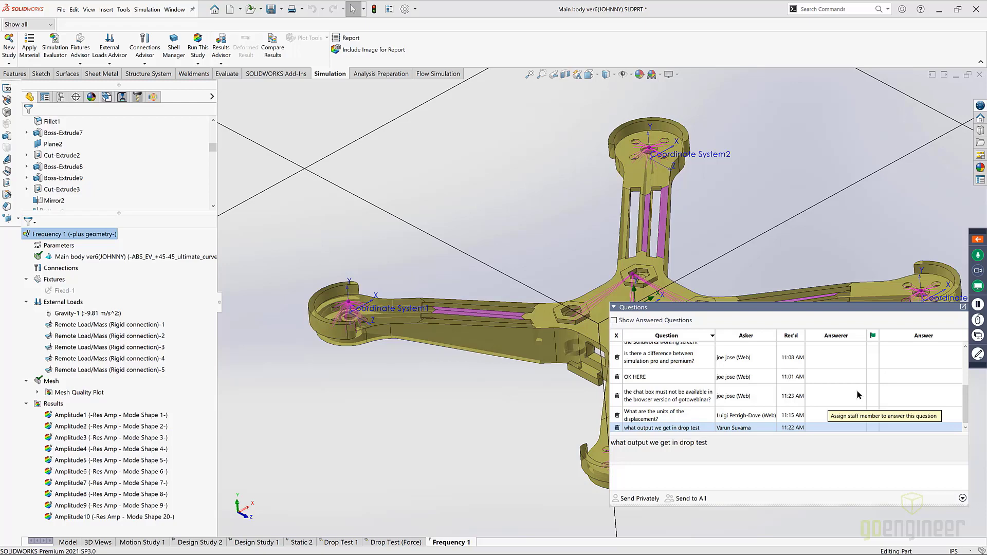
key(Up)
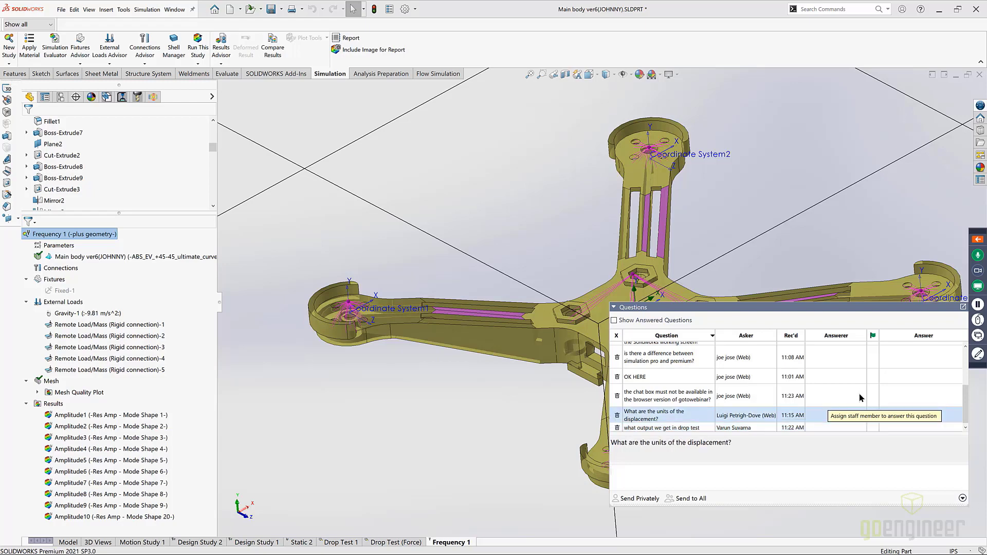
key(Up)
key(Up)
key(Up)
key(Up)
key(Up)
key(Up)
key(Up)
key(Up)
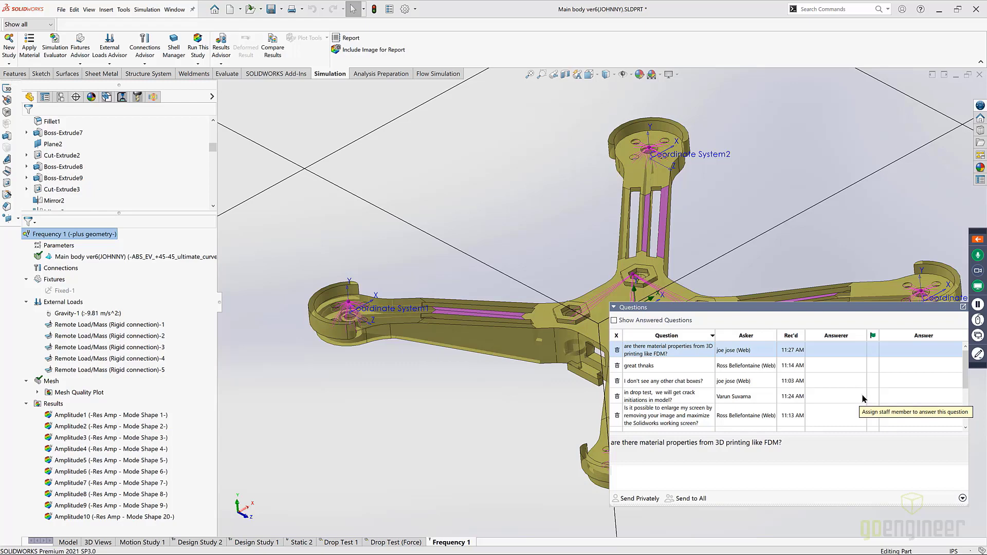
click(963, 309)
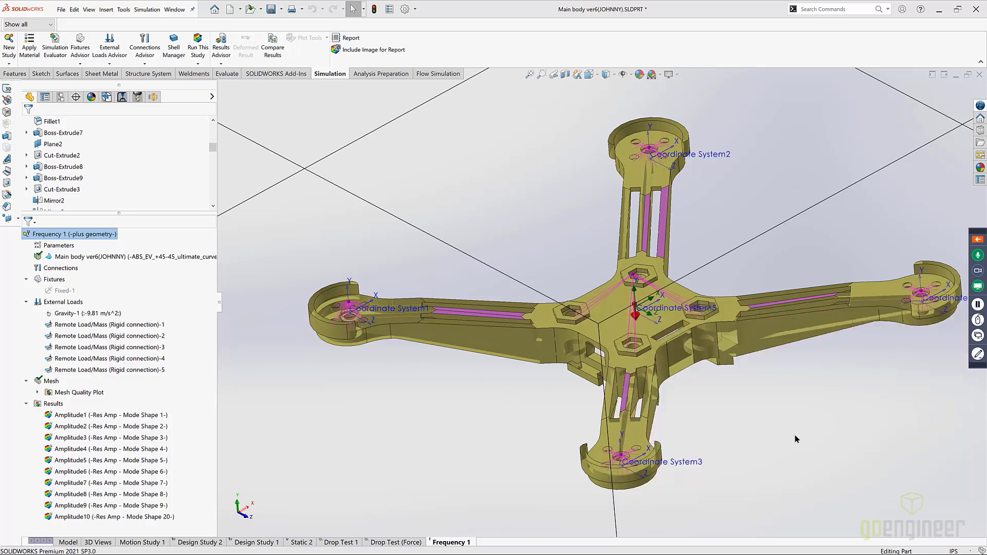
Step: Review the main body's material properties and the available material model types, and close the Material dialog
right_click(66, 260)
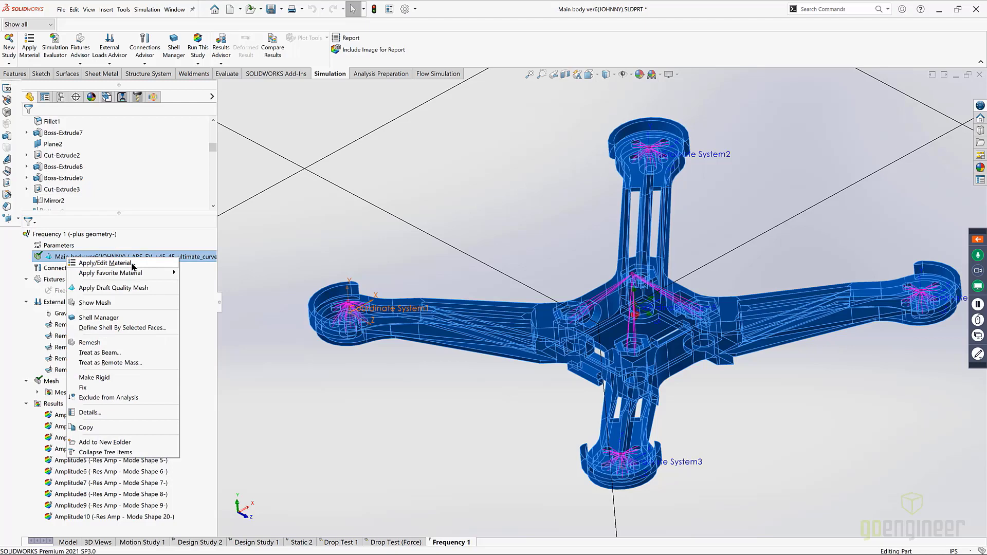
click(129, 263)
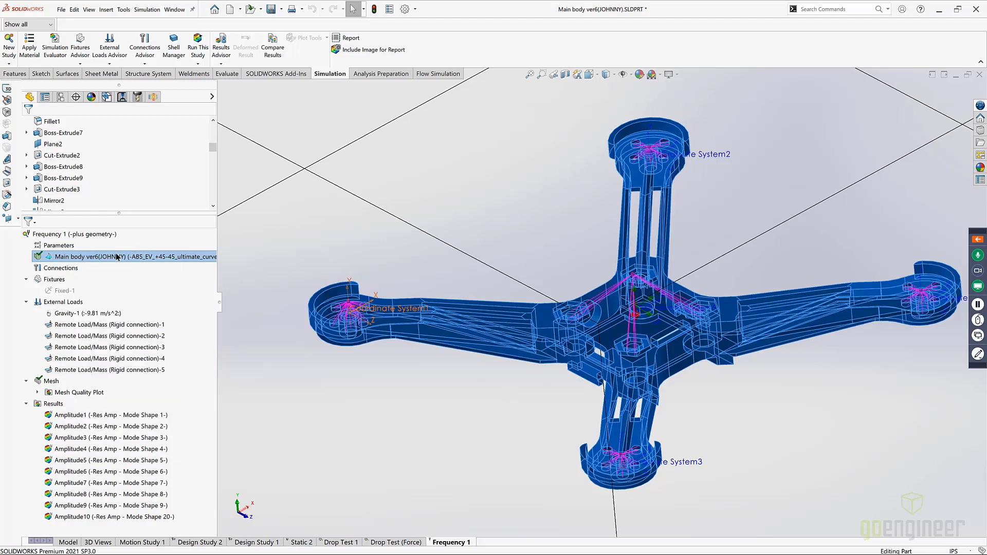
right_click(81, 258)
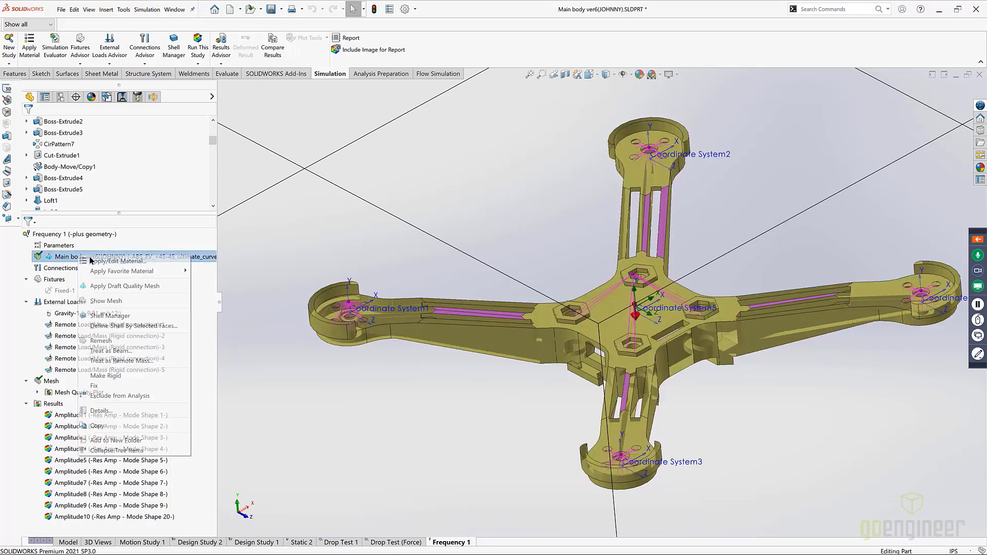
click(113, 262)
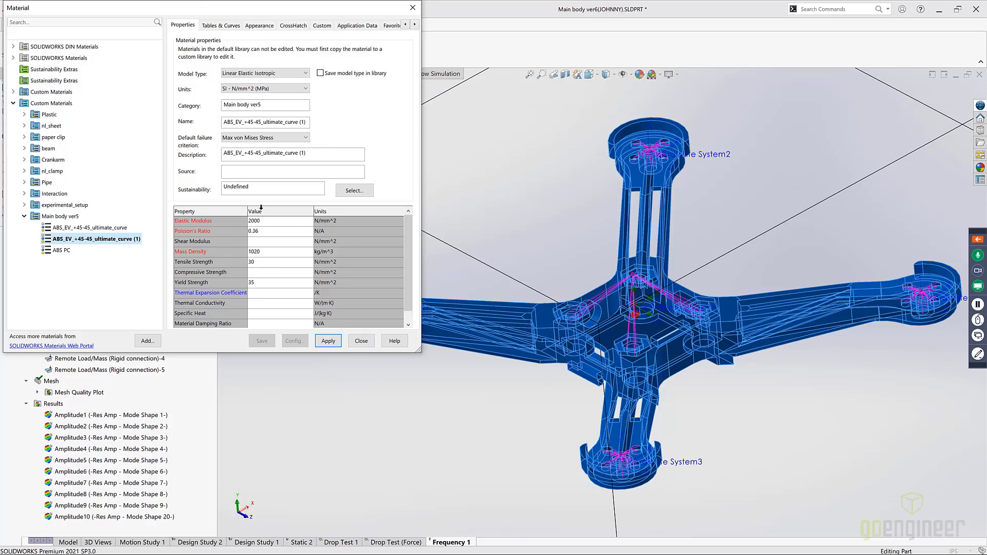
click(306, 75)
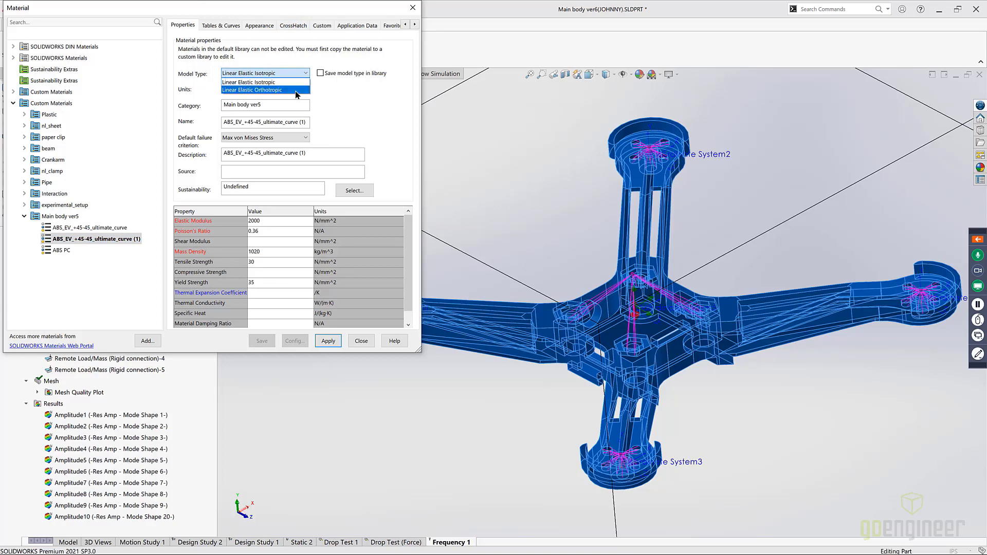
click(358, 106)
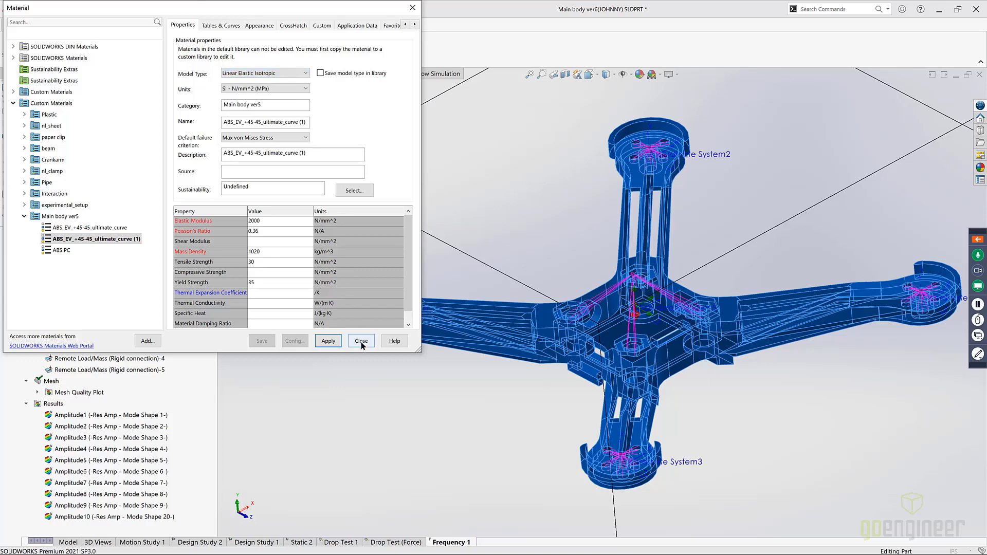
click(51, 104)
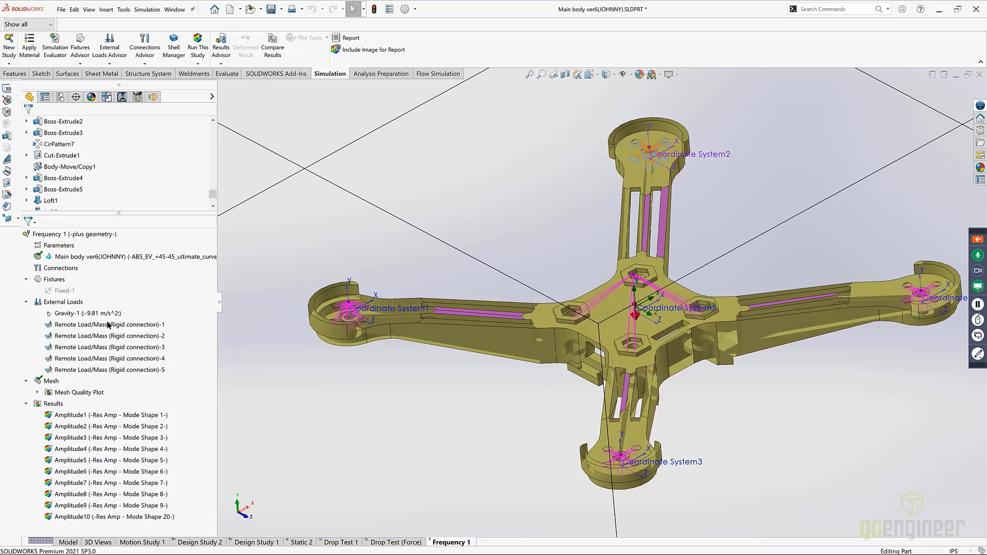
Step: Look at a new remote load with the Load/Mass (Rigid connection) type and the motor mount holes near Coordinate System2, and cancel it
mouse_move(110, 329)
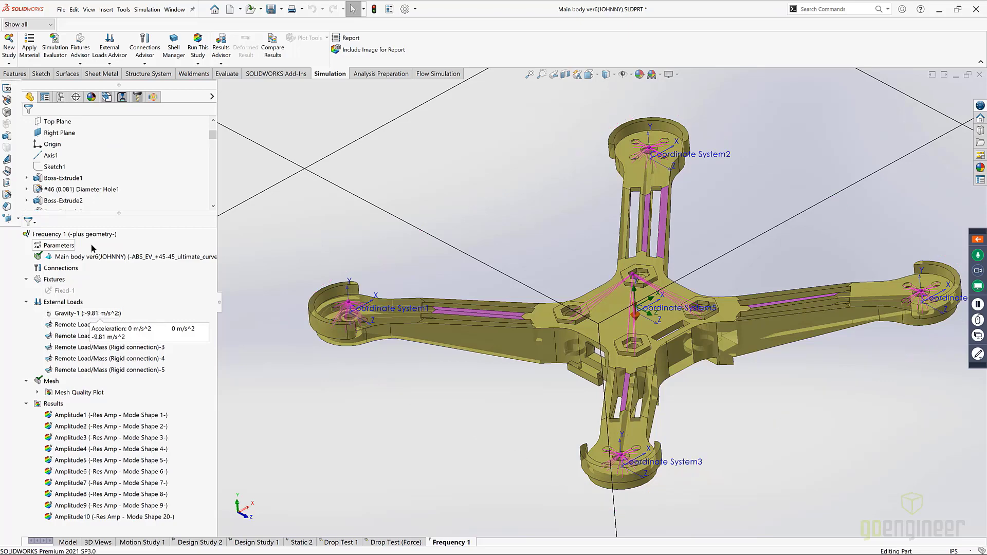
scroll(152, 256, down, 2)
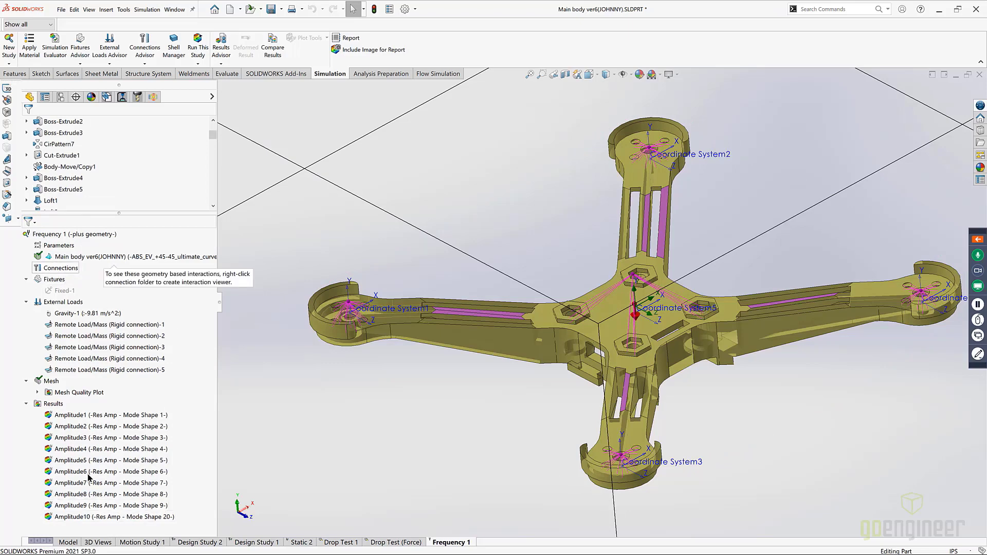
scroll(89, 474, up, 2)
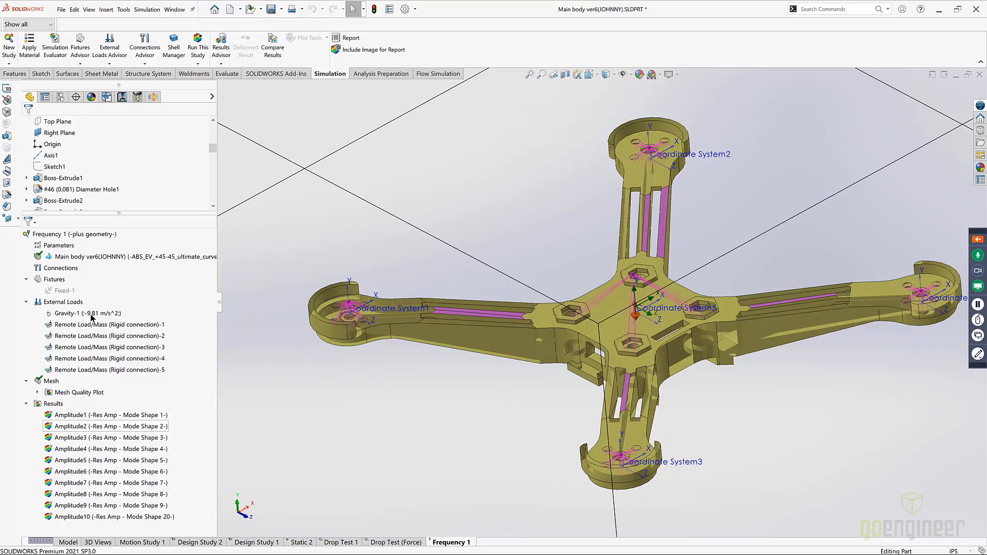
right_click(76, 306)
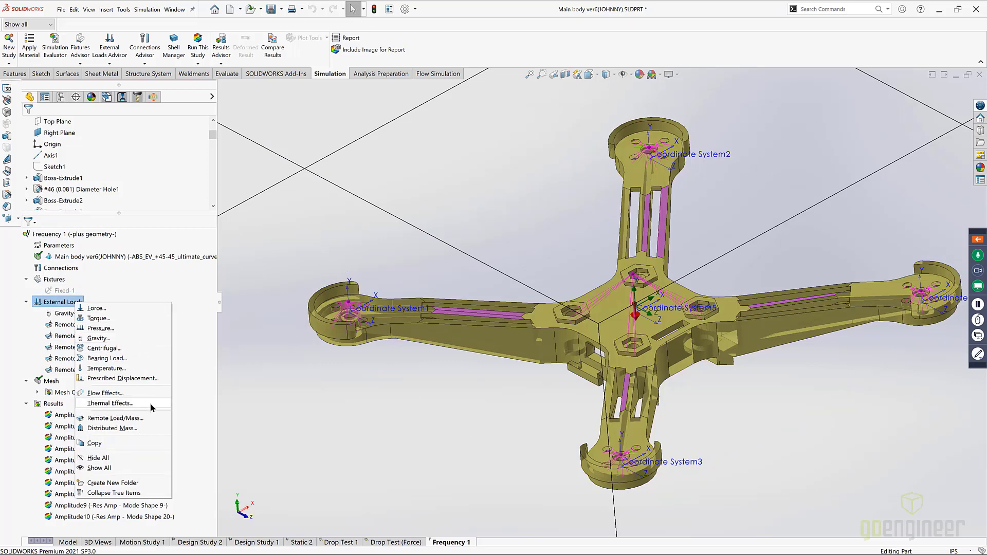
click(152, 417)
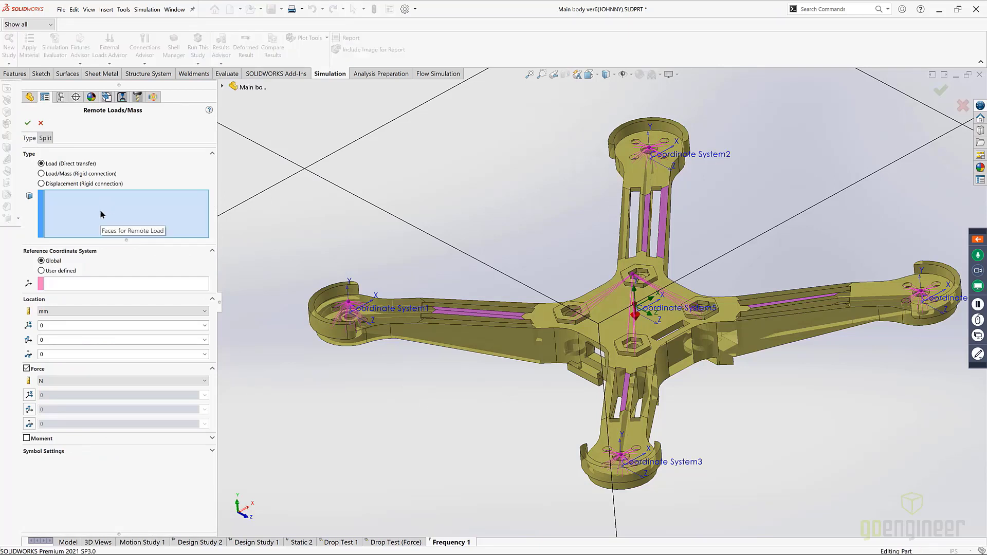
click(41, 173)
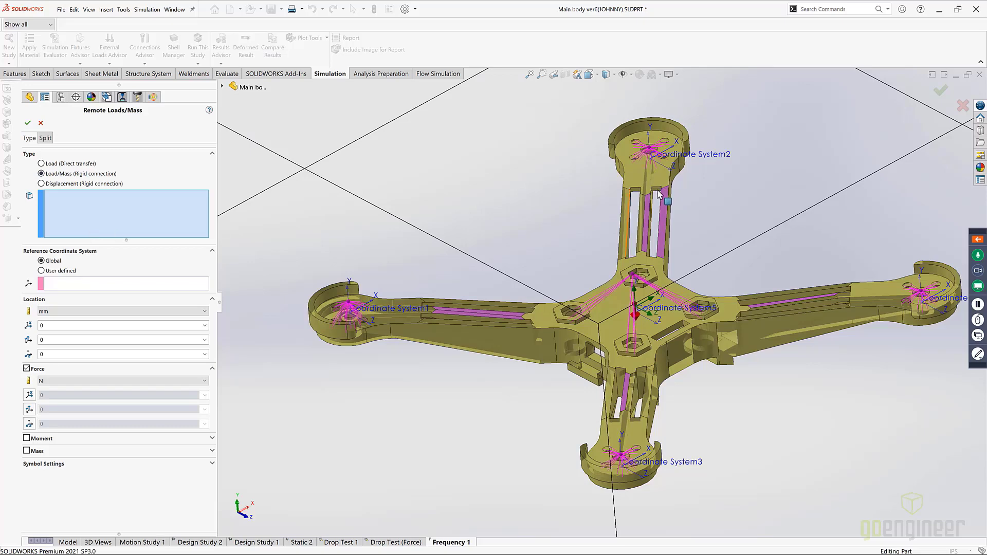
middle_drag(661, 193, 660, 208)
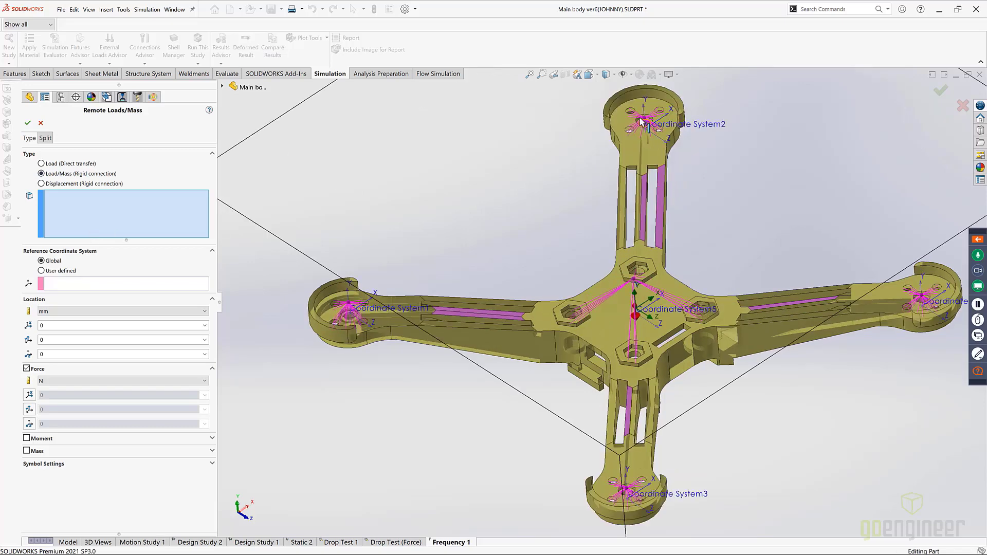
scroll(642, 121, down, 10)
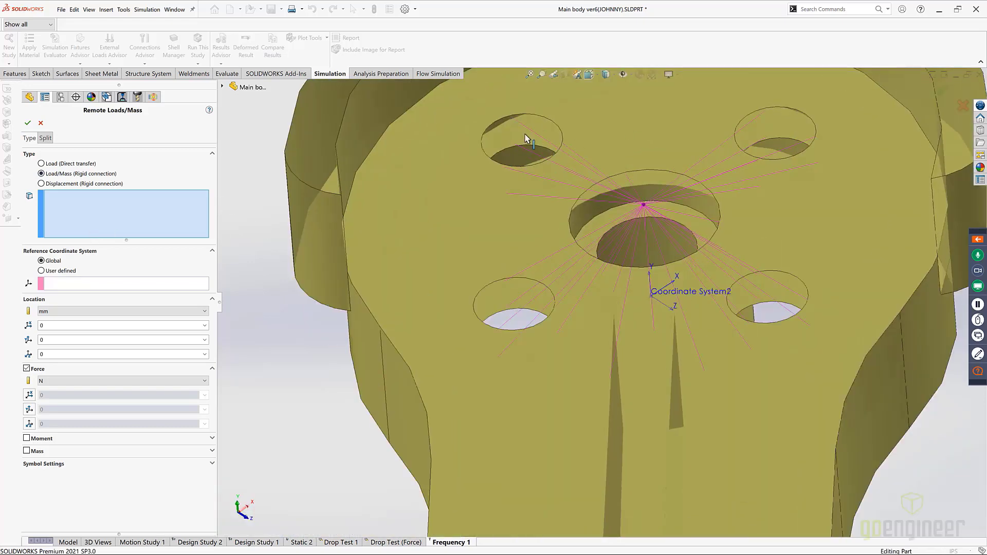
scroll(617, 141, down, 2)
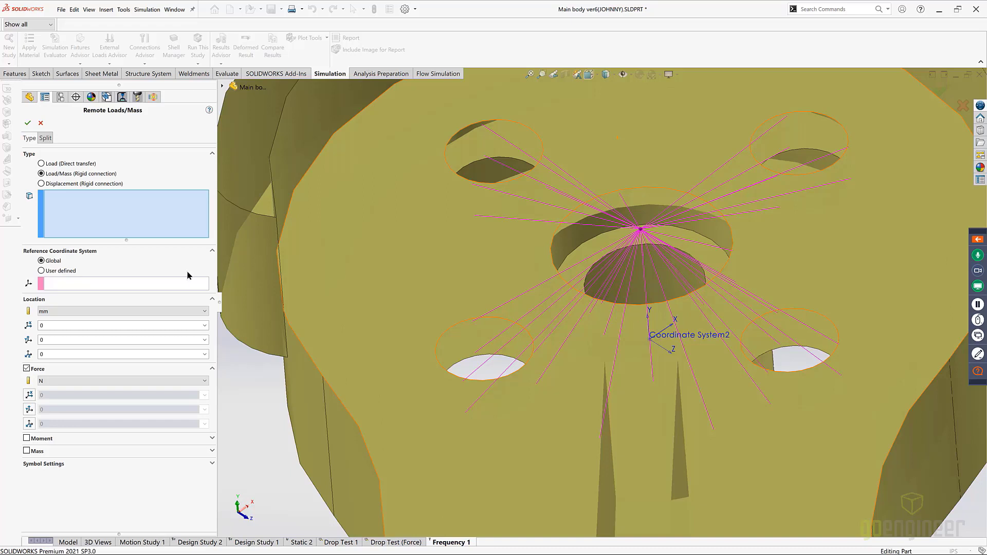
click(43, 123)
Step: Search the commands for "coor" to find the Coordinate System command, and dismiss the search
click(835, 10)
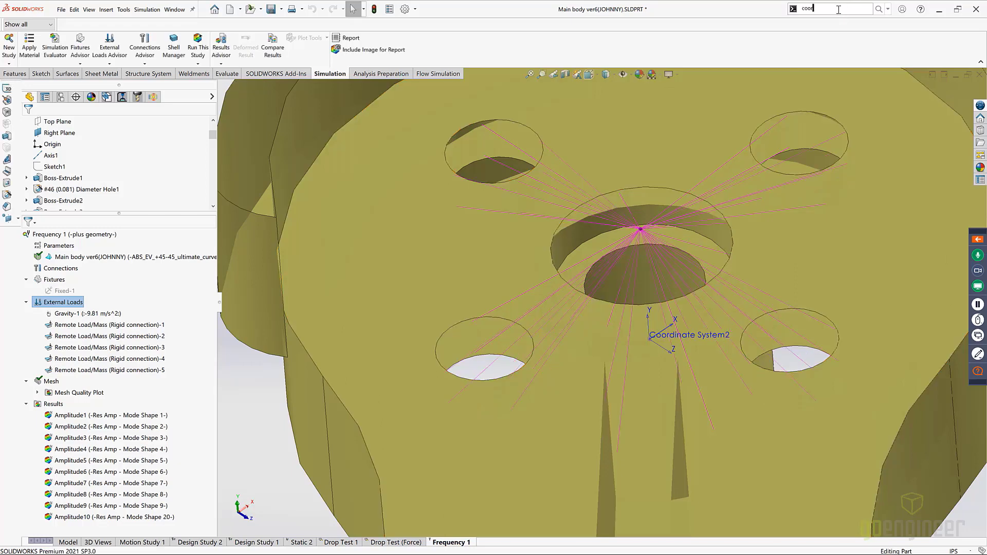
text(coor)
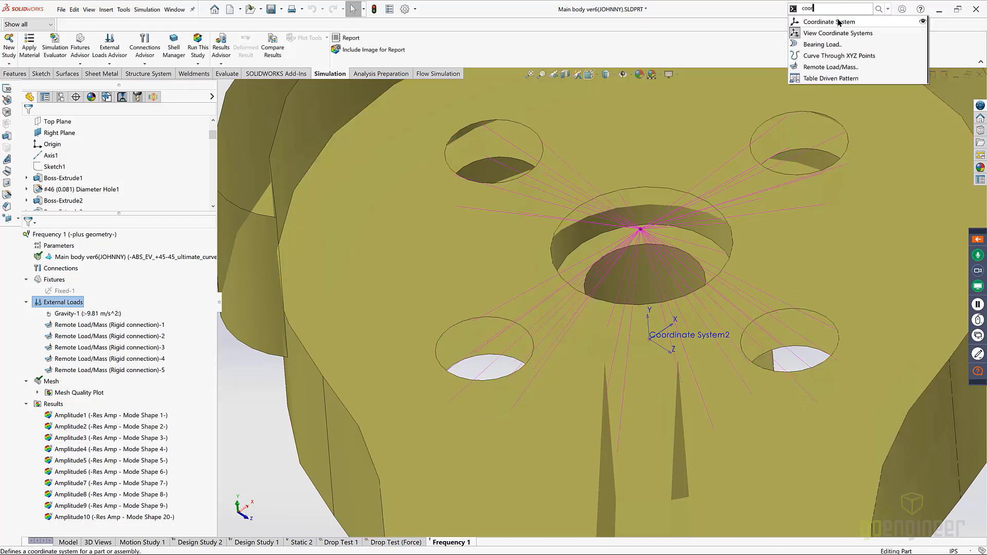
click(588, 52)
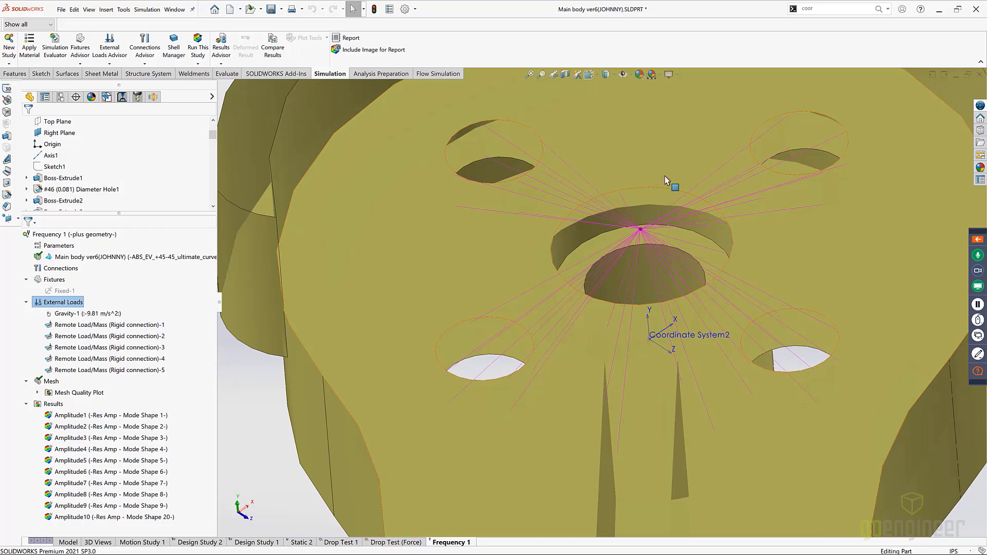
scroll(652, 136, up, 4)
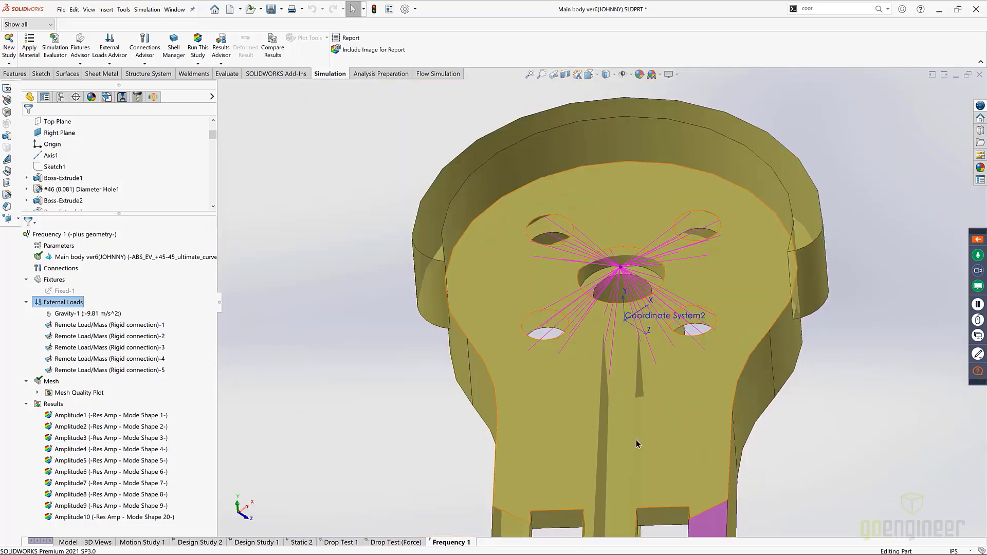
Step: Check the attendee questions, close their window, and examine the whole drone frame with its remote masses and coordinate systems
click(977, 372)
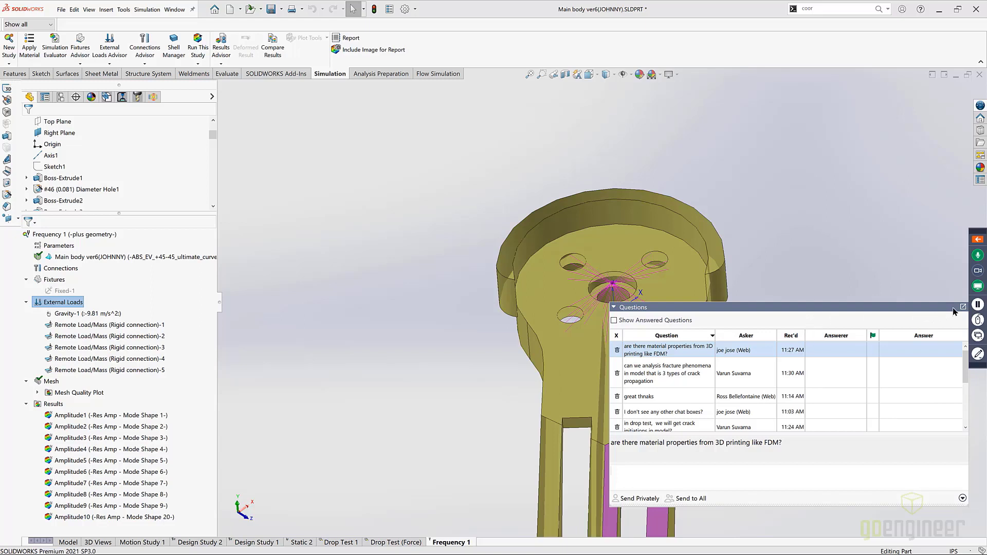
click(753, 307)
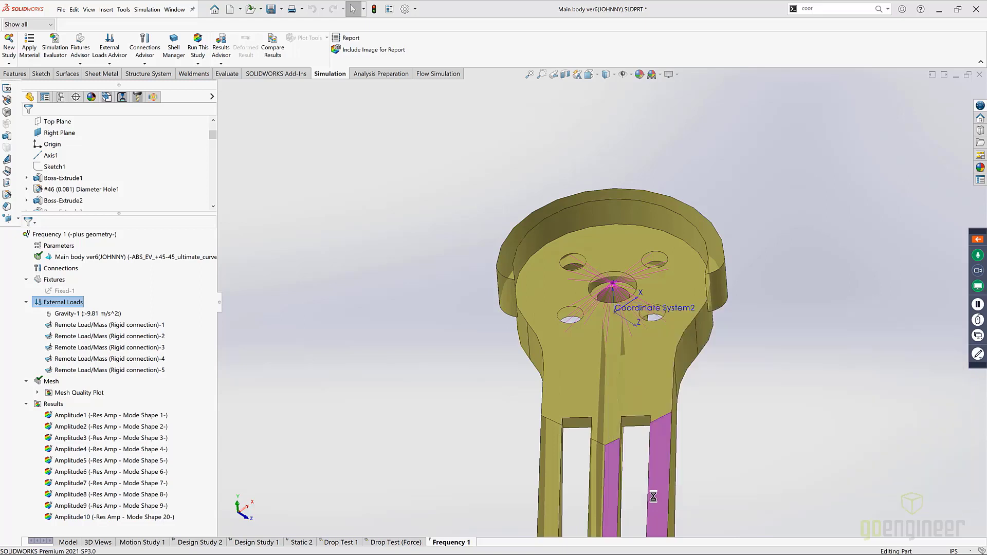
scroll(654, 498, up, 3)
scroll(643, 499, up, 3)
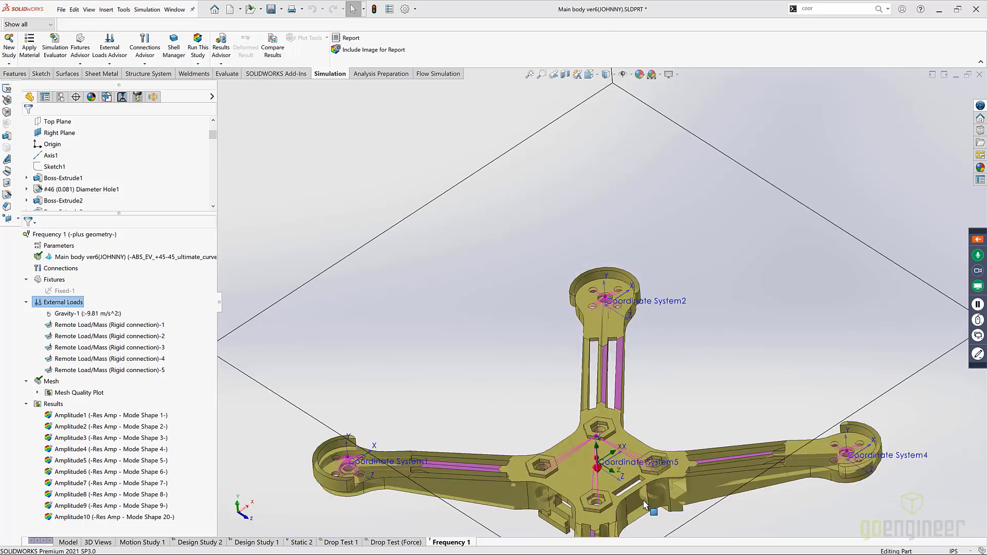
scroll(645, 503, up, 3)
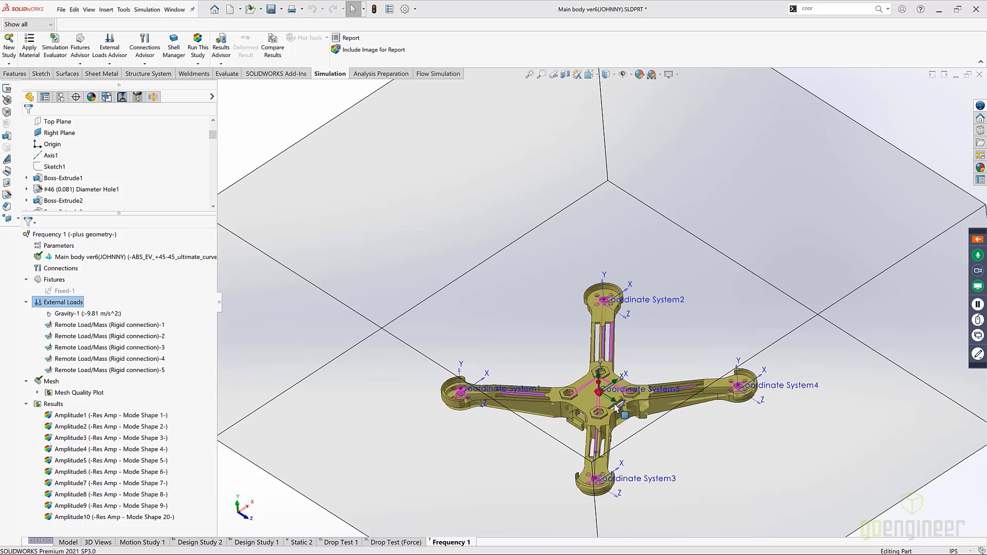
scroll(605, 398, up, 2)
scroll(605, 394, down, 2)
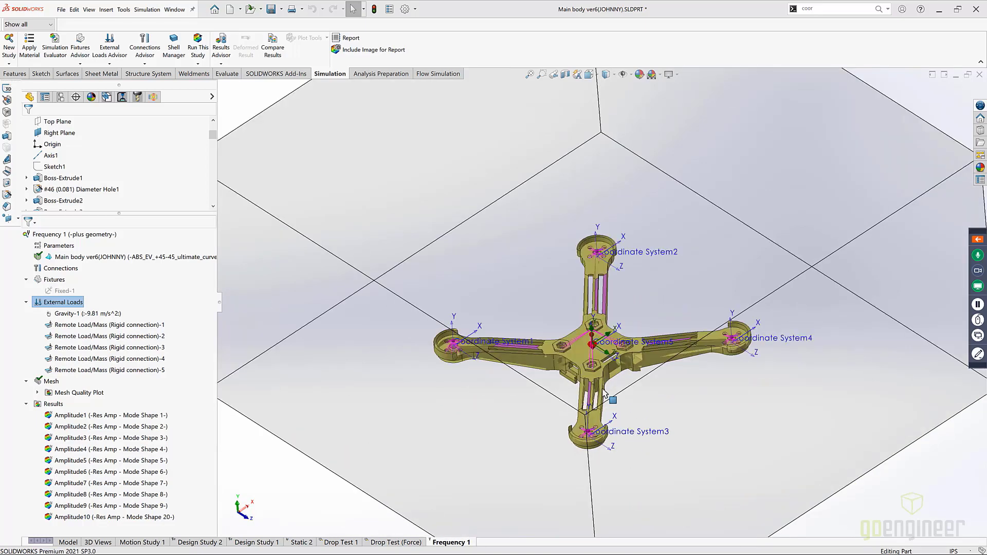
scroll(611, 359, down, 2)
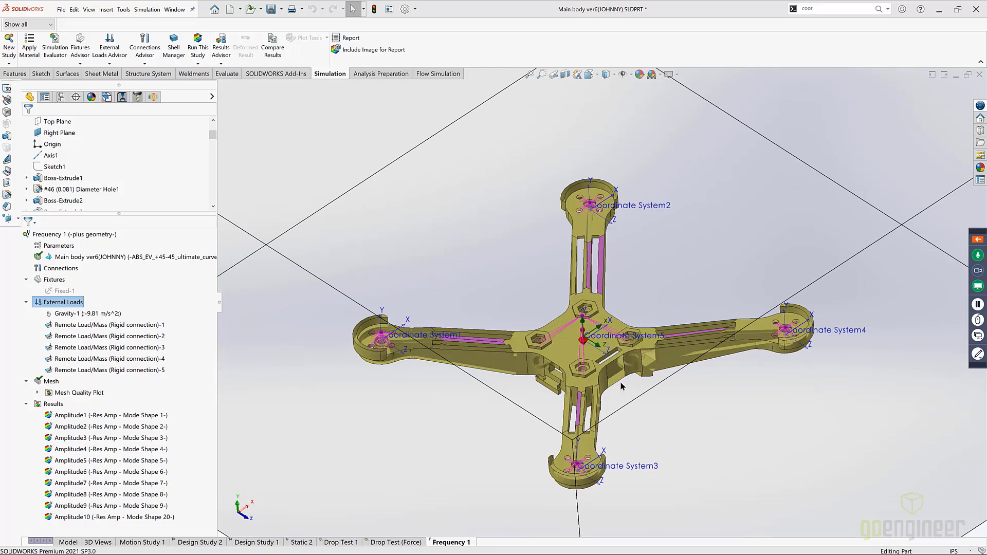
scroll(598, 386, down, 1)
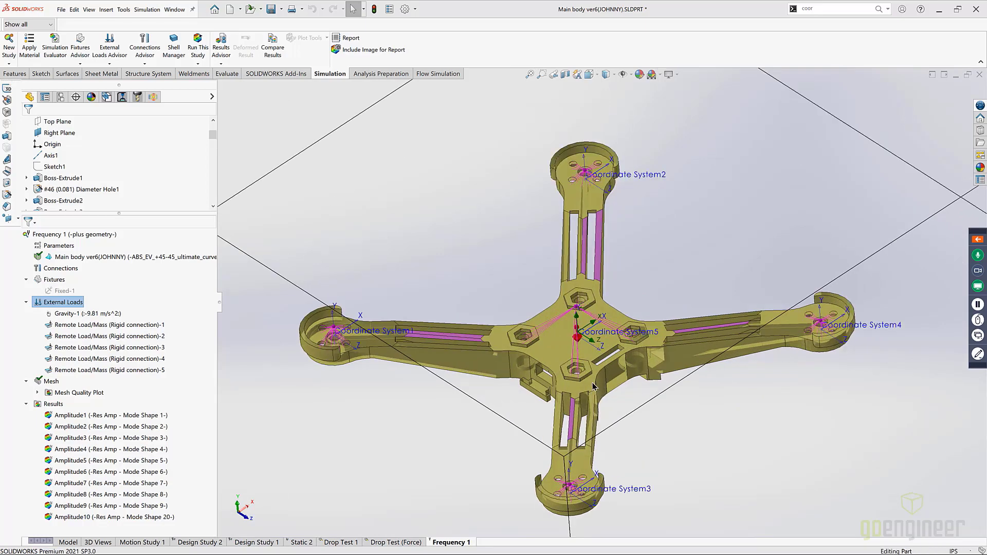
scroll(596, 386, down, 4)
scroll(594, 386, up, 4)
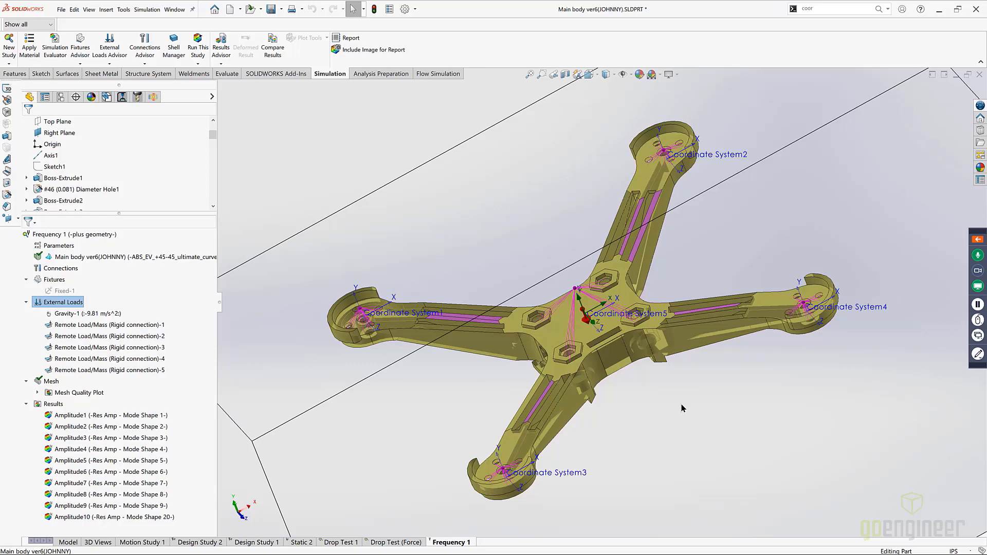
Step: List the Frequency 1 study's resonant frequencies, review the higher modes around 5,000 Hz, close the list and switch to the presentation slides
right_click(53, 405)
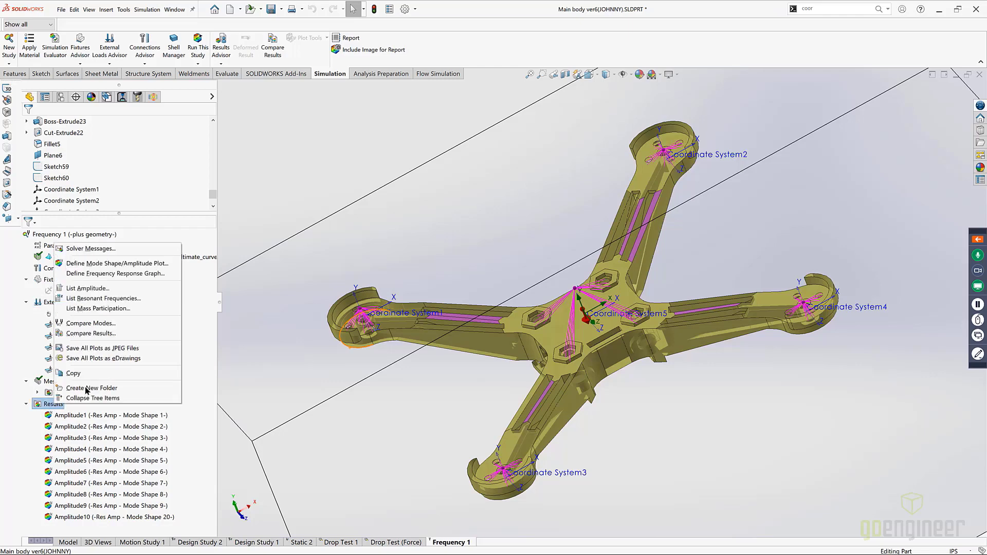
click(154, 301)
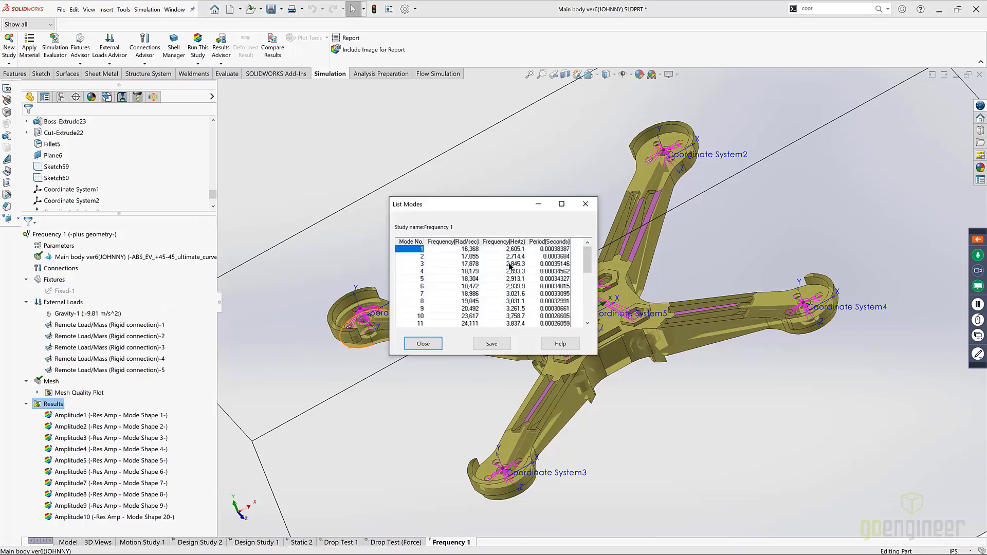
scroll(516, 278, down, 4)
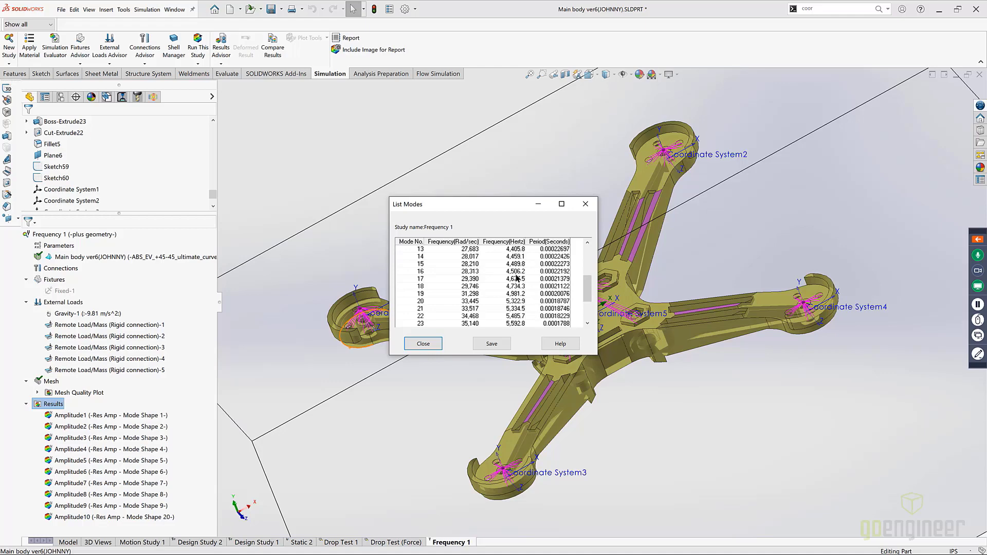
click(519, 294)
click(517, 301)
click(588, 206)
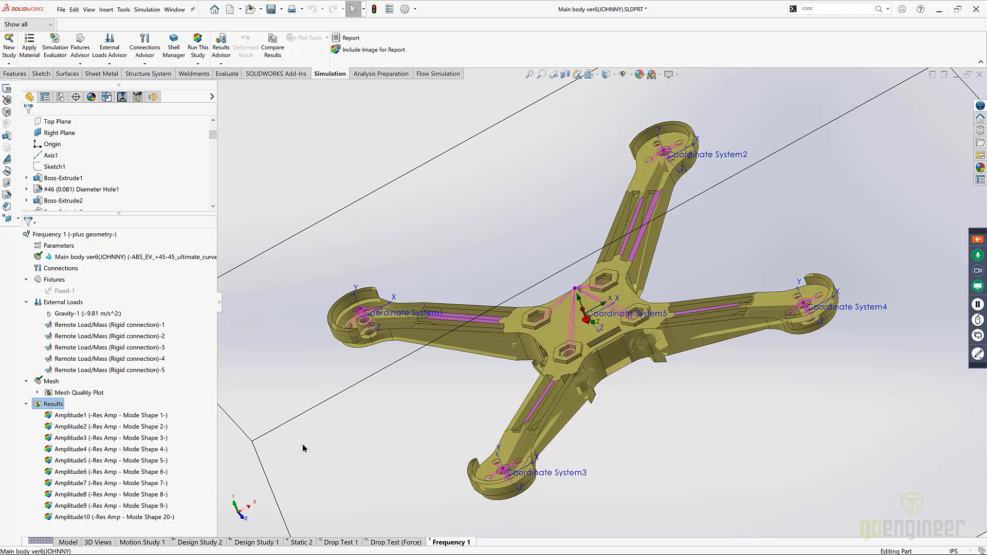
key(alt+Tab)
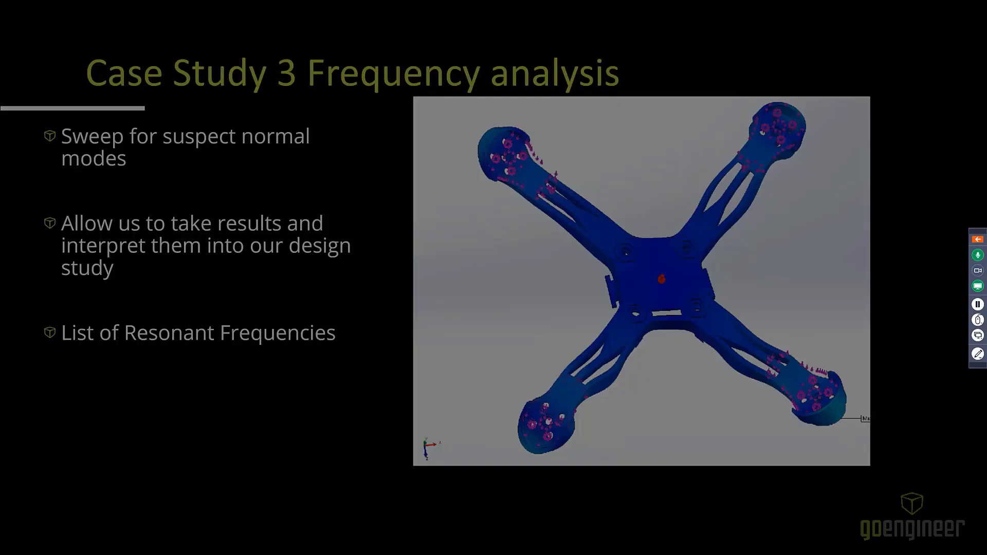
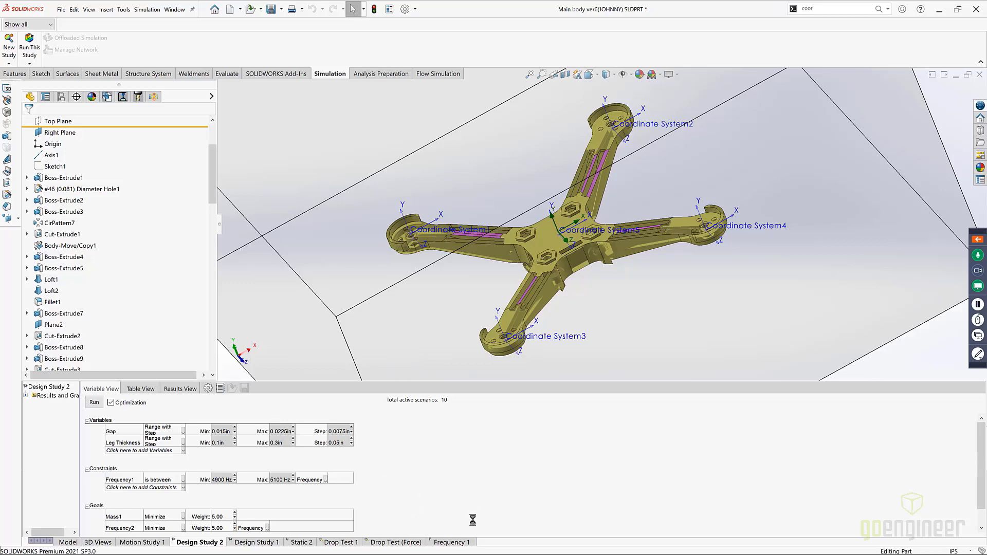
Step: Open Design Study 1, enlarge its results area and show the study's variables, constraints and goals
click(398, 542)
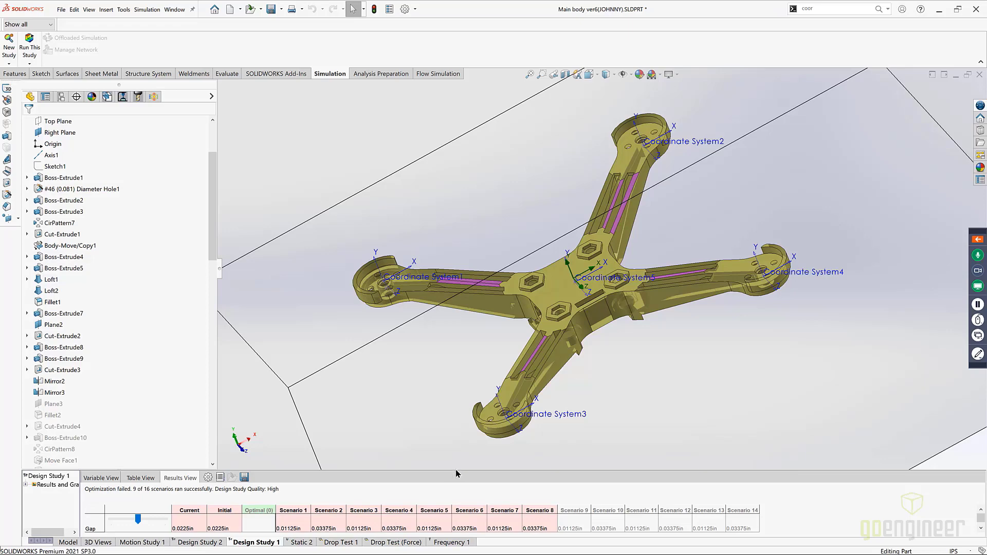
drag(455, 471, 455, 345)
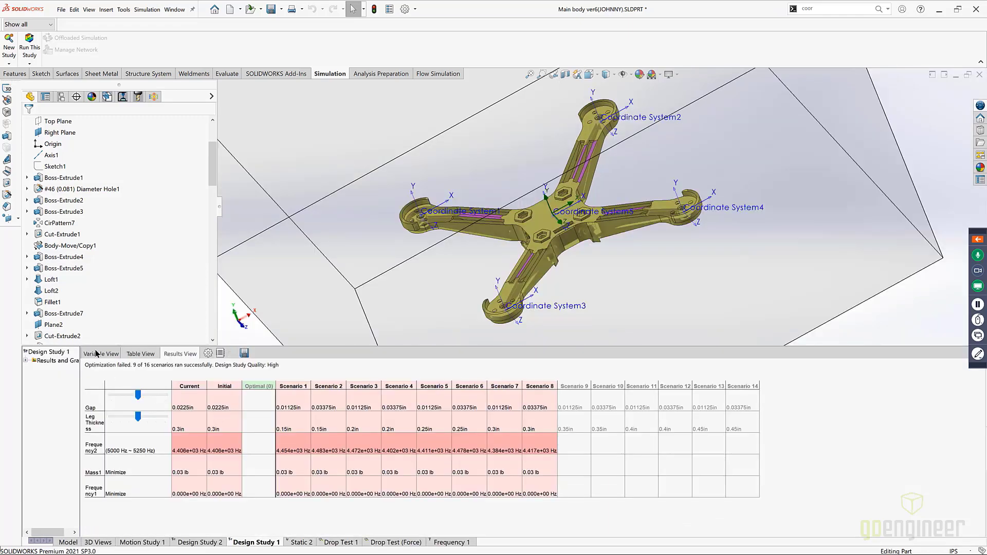
click(97, 354)
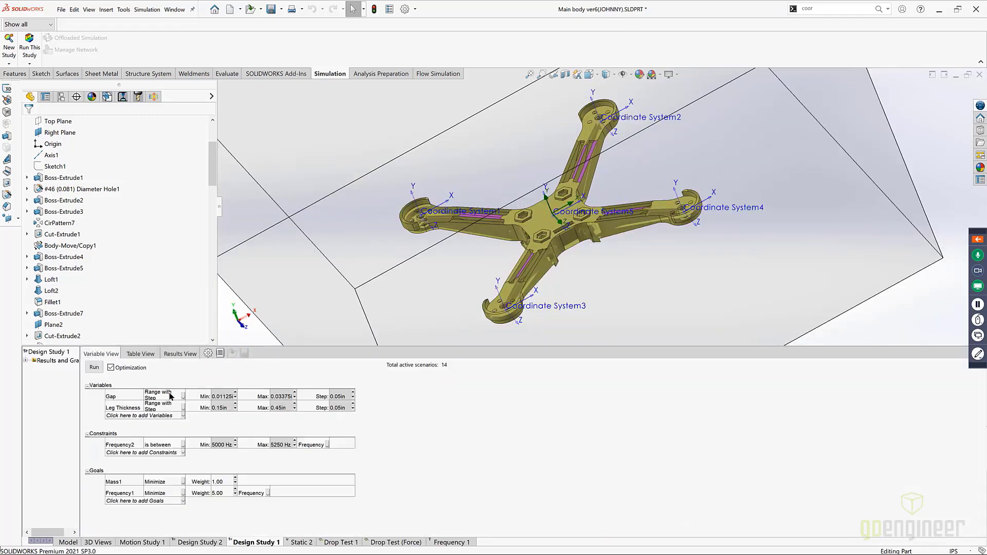
Step: Open the design study's parameter definitions and examine the Leg Thickness dimension on the drone arm against its variable range
click(132, 416)
click(128, 423)
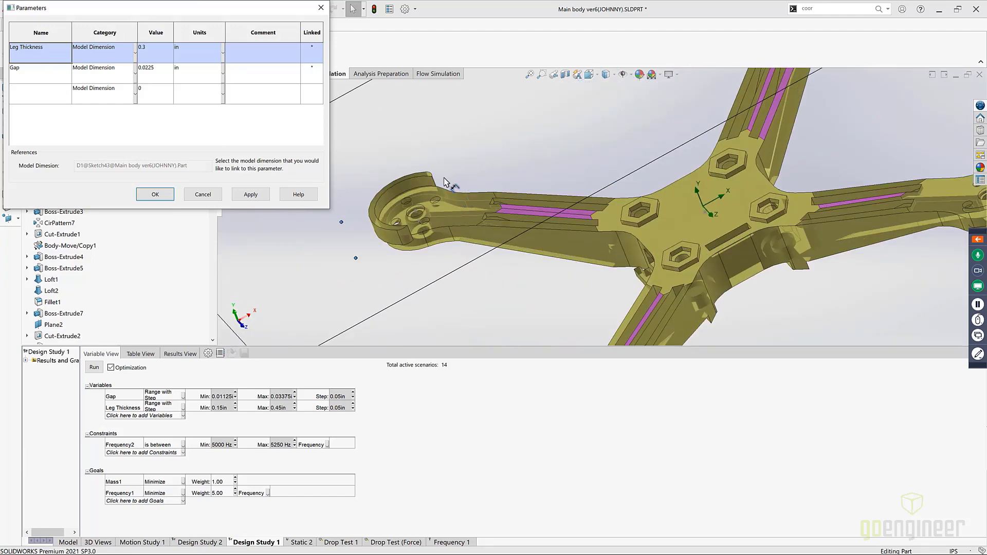
scroll(442, 181, down, 3)
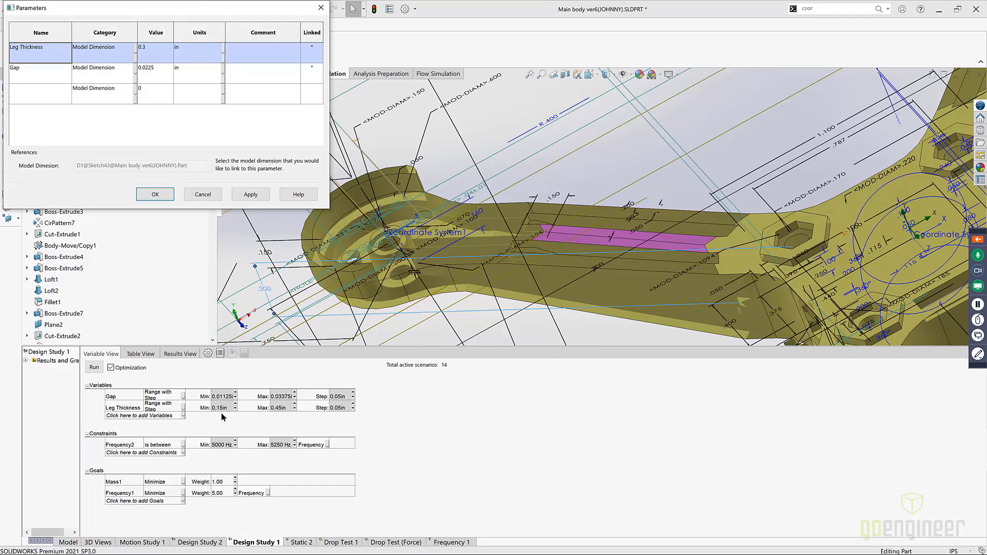
click(278, 409)
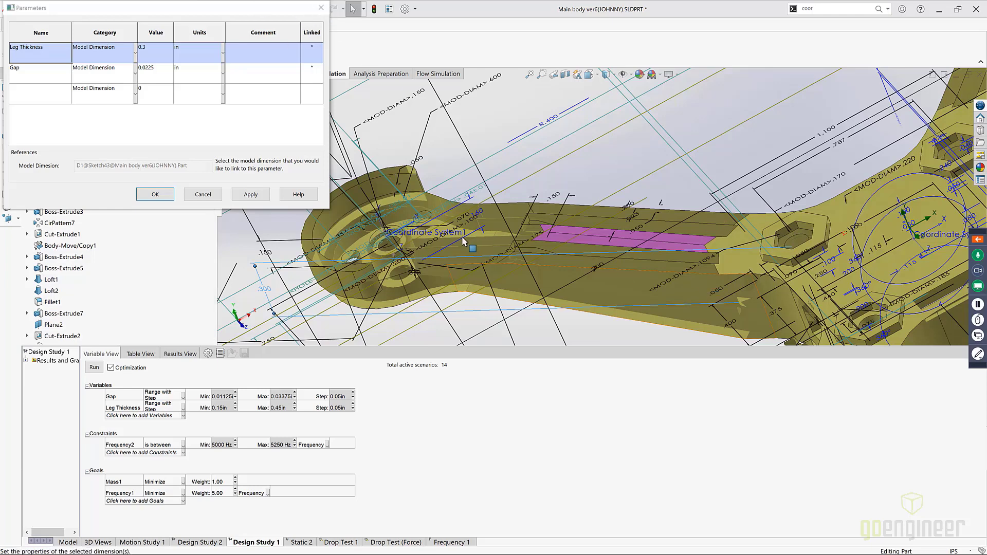
middle_drag(608, 254, 709, 264)
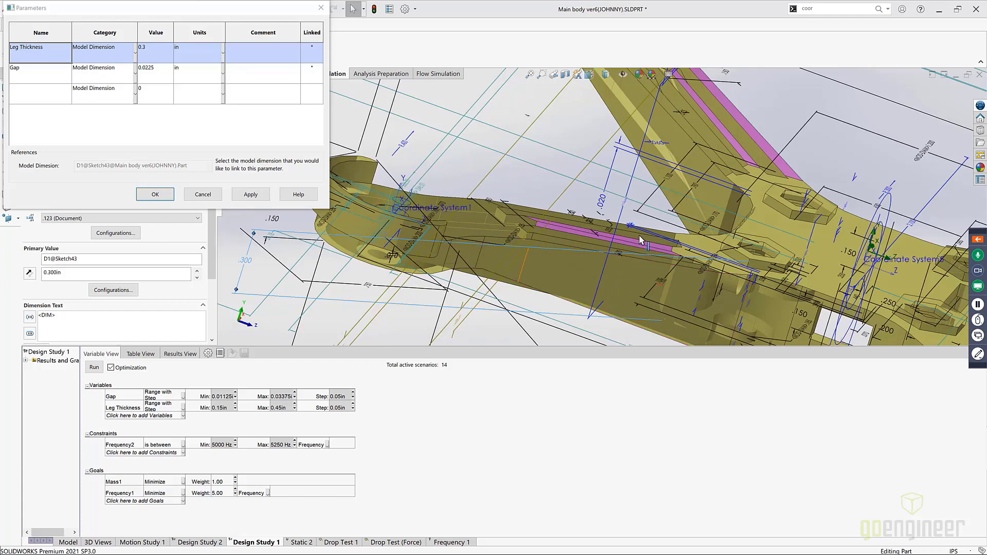
middle_drag(641, 238, 548, 188)
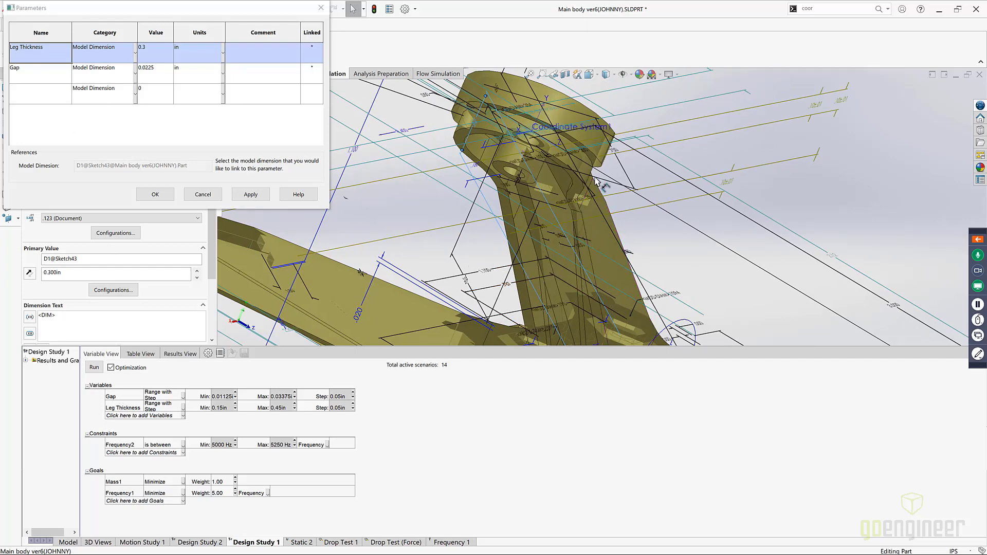
middle_drag(531, 220, 494, 258)
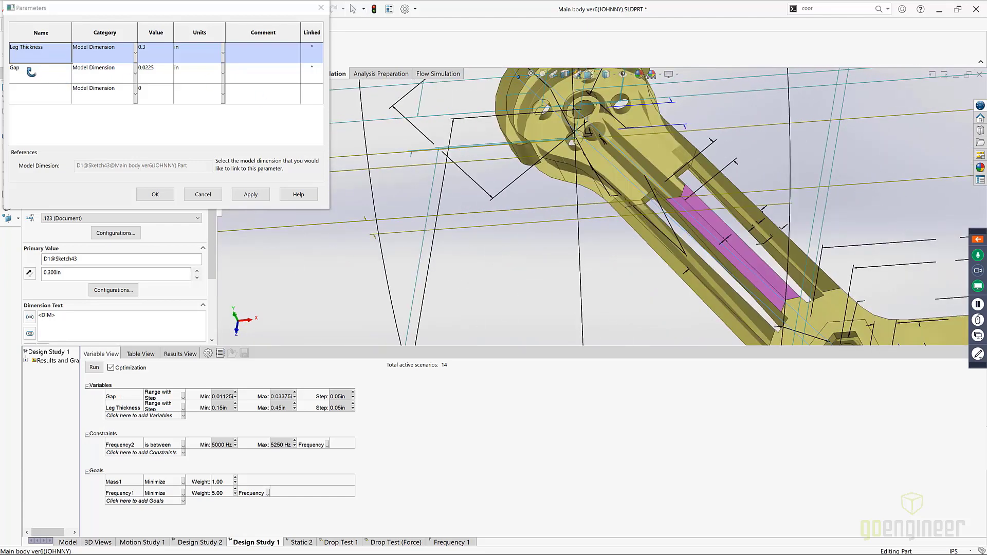
Step: Examine the model dimension linked to the Gap parameter on the drone arm, and cancel the parameter definitions
click(11, 72)
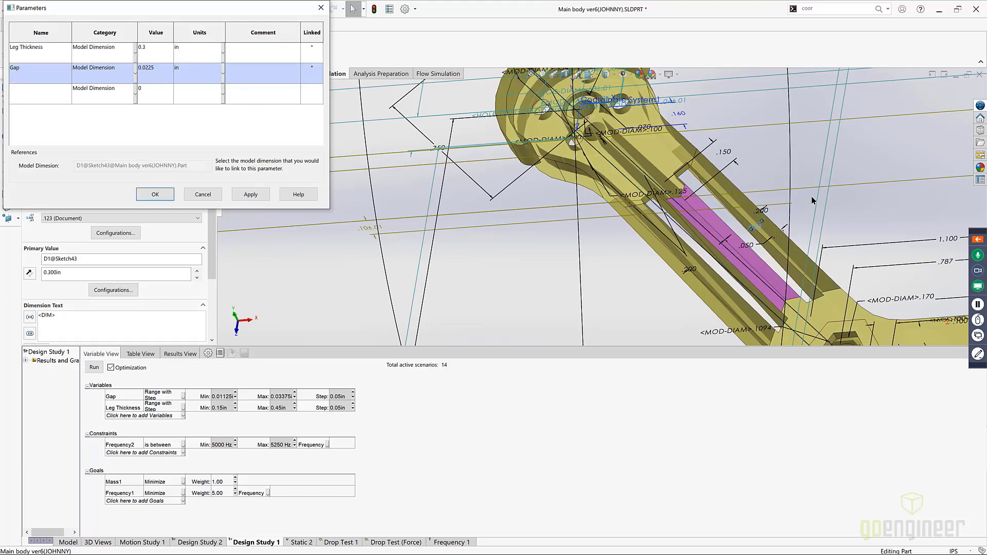
click(787, 225)
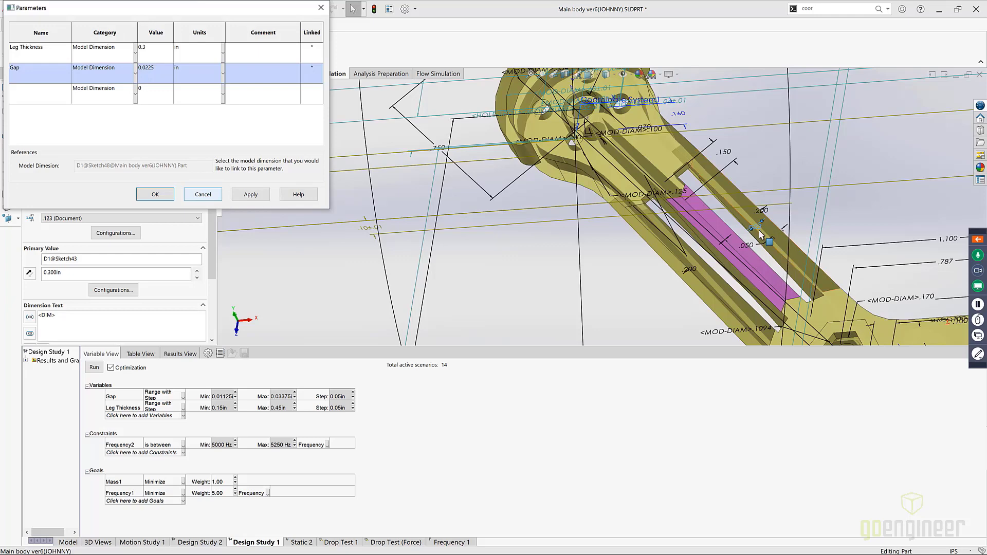
click(209, 195)
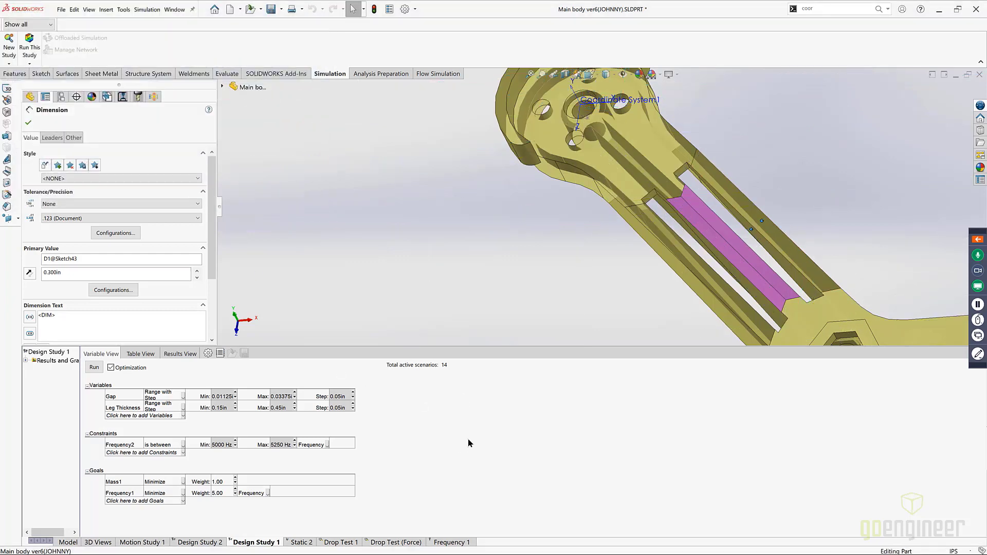
Step: Look at the minimum values of the Leg Thickness and Gap variable ranges
double_click(221, 410)
click(233, 423)
double_click(224, 396)
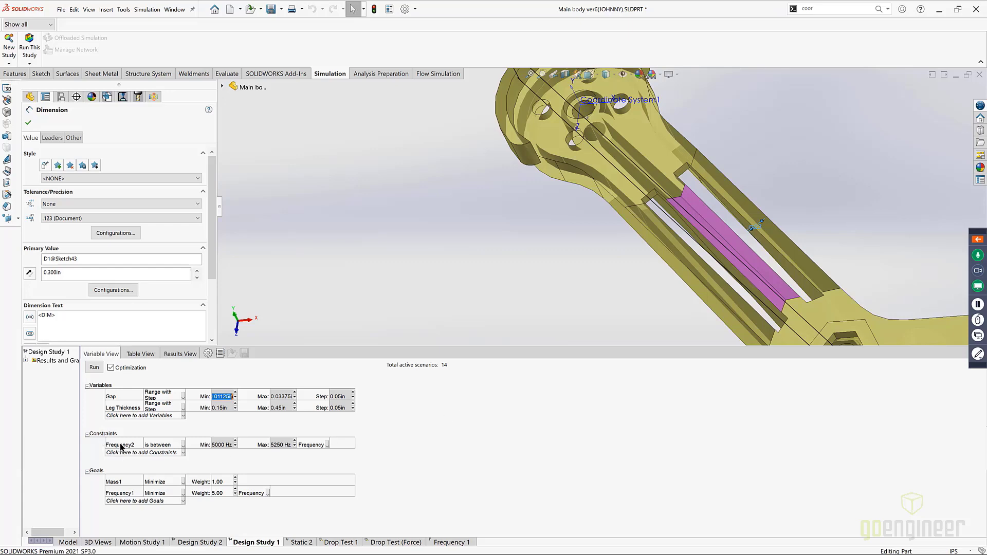
Step: Look at a new constraint sensor of type Simulation Data and its available data quantities, and cancel it
click(128, 453)
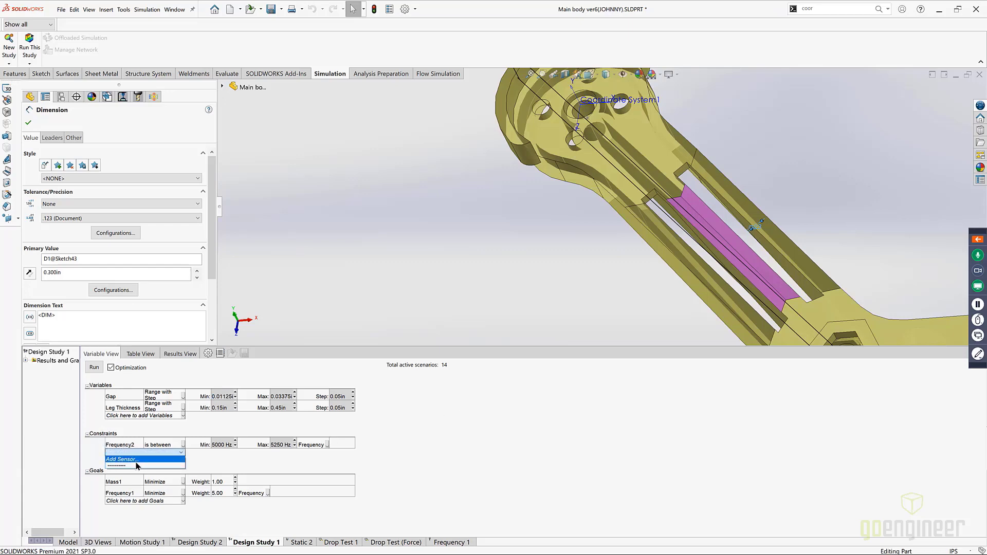
click(138, 459)
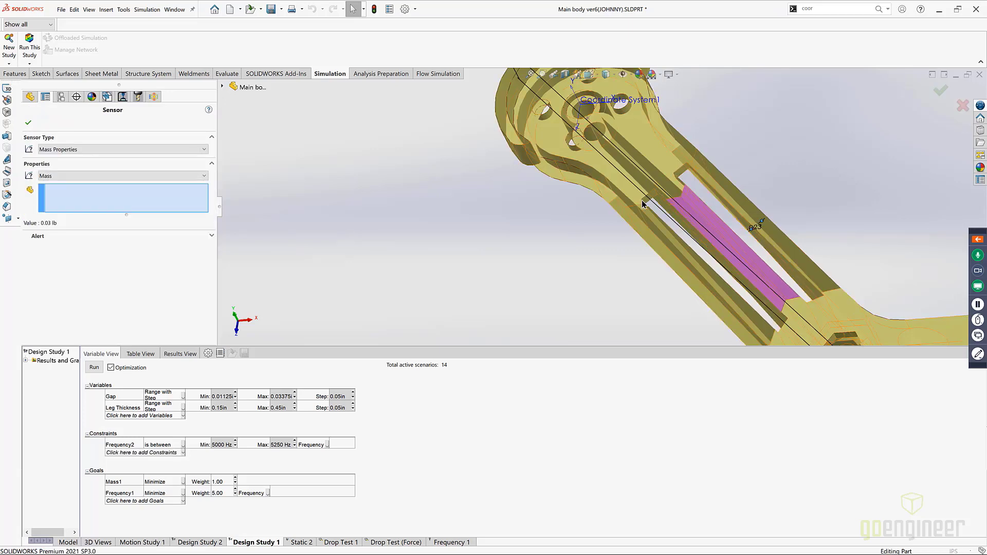
click(136, 149)
click(137, 166)
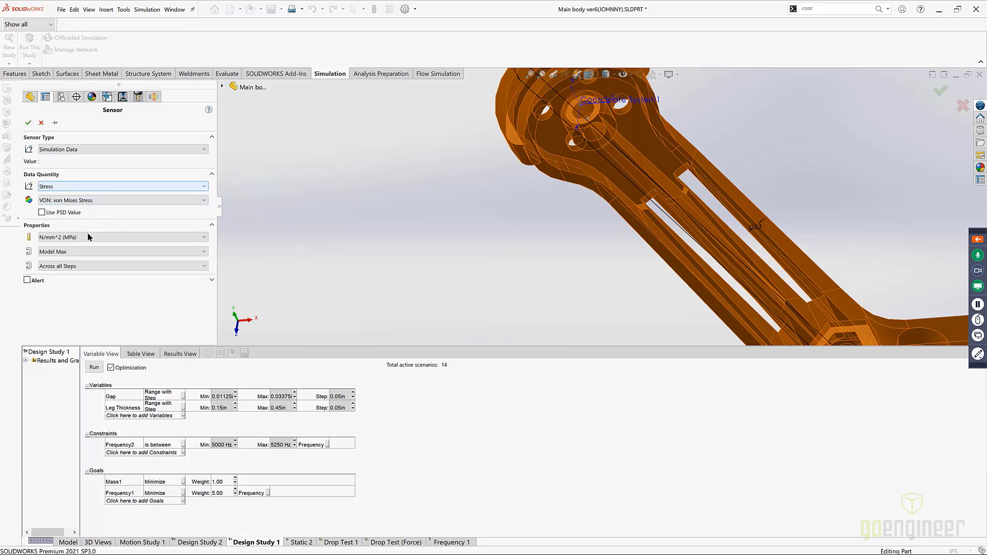
click(109, 186)
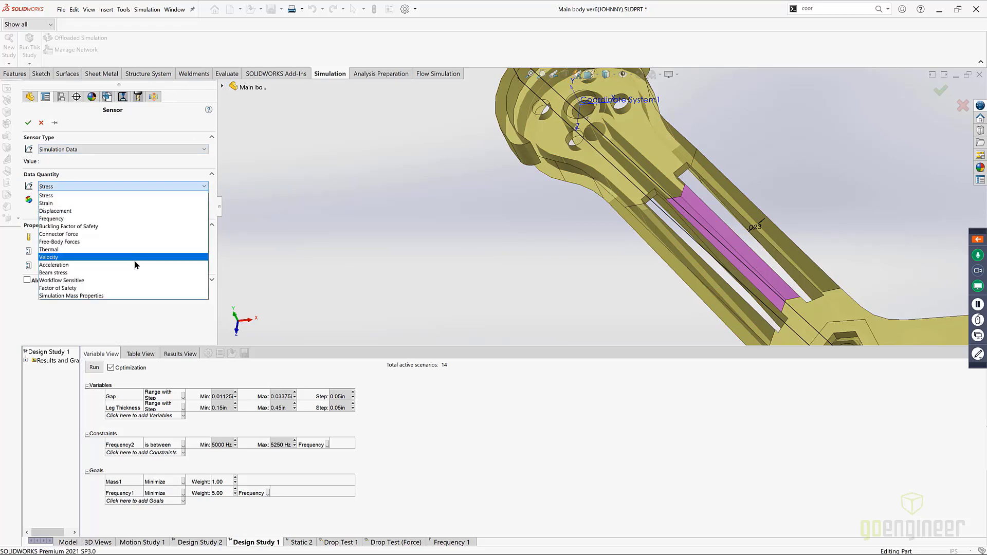
click(41, 126)
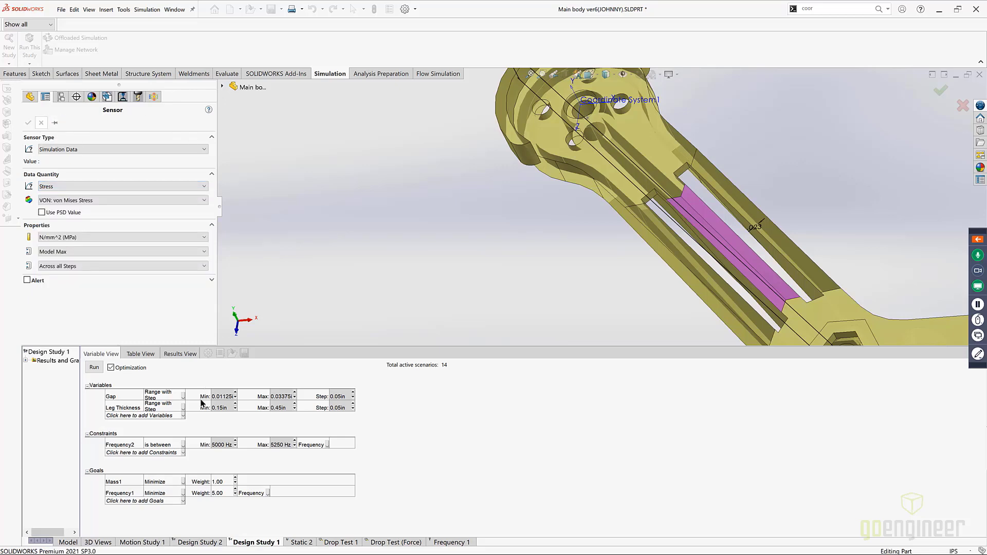
click(49, 123)
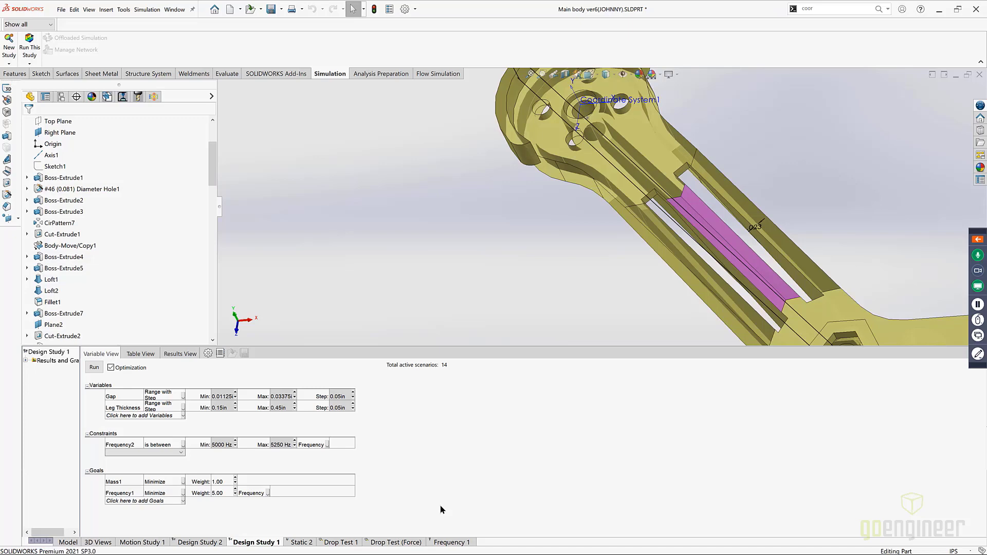
Step: Review the Mass1 and Frequency1 goals and the studies available for Frequency1, keeping the Frequency 1 study selected
click(202, 483)
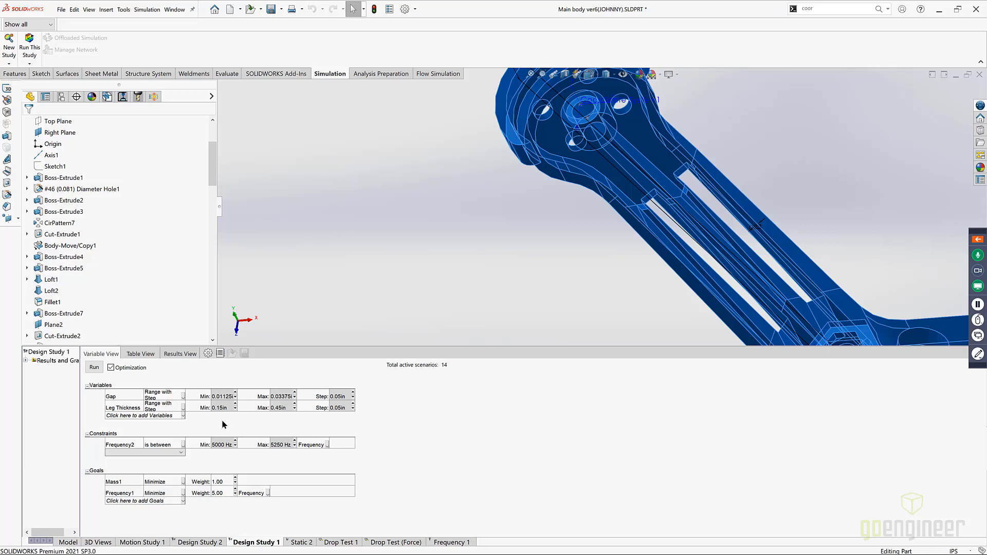
click(131, 495)
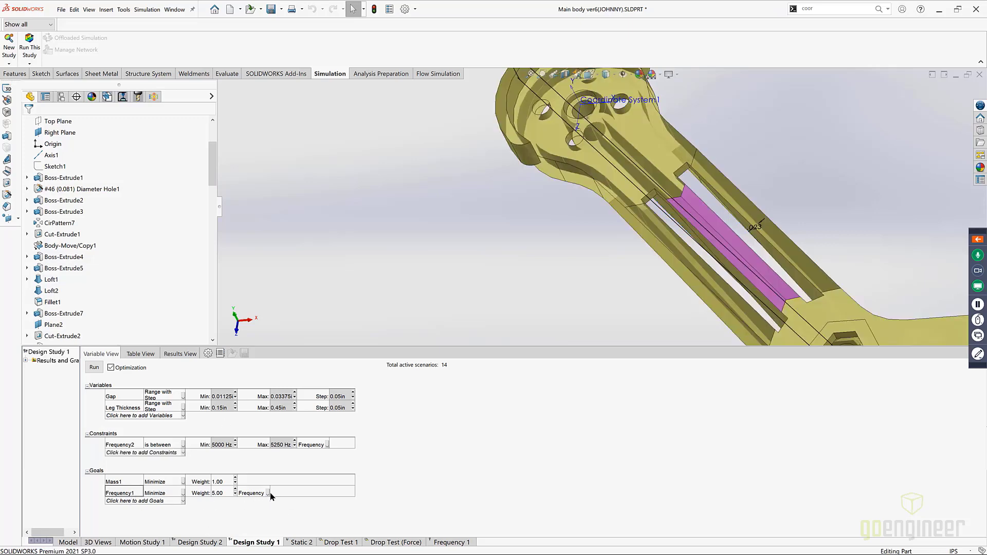
click(267, 494)
click(267, 494)
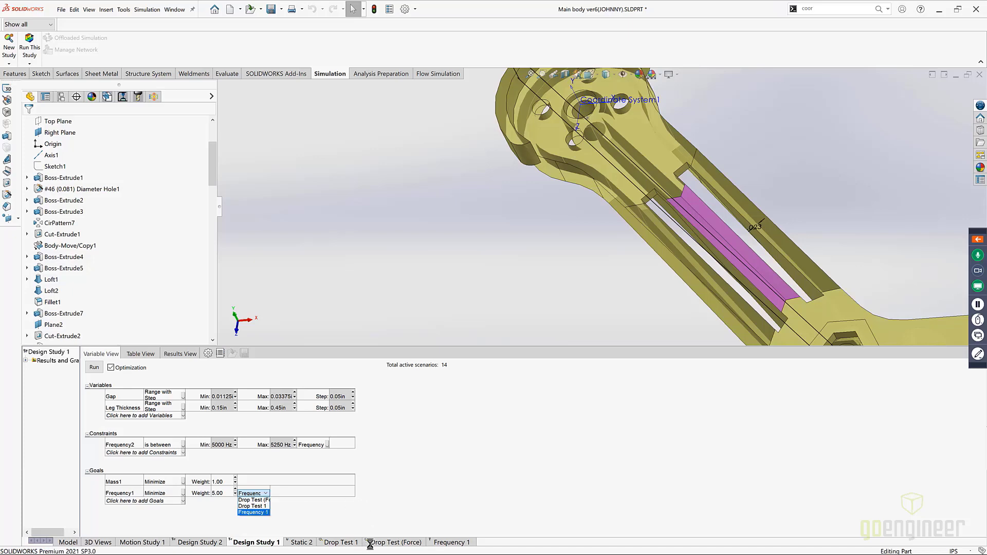
click(263, 512)
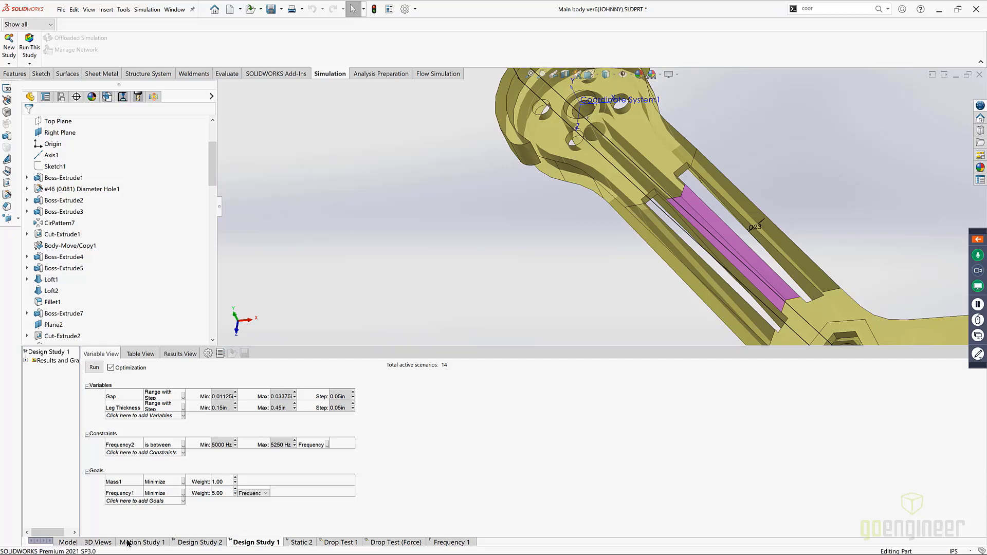
Step: Show Design Study 2's results, apply the Optimal scenario to the model and examine the whole drone frame
click(191, 543)
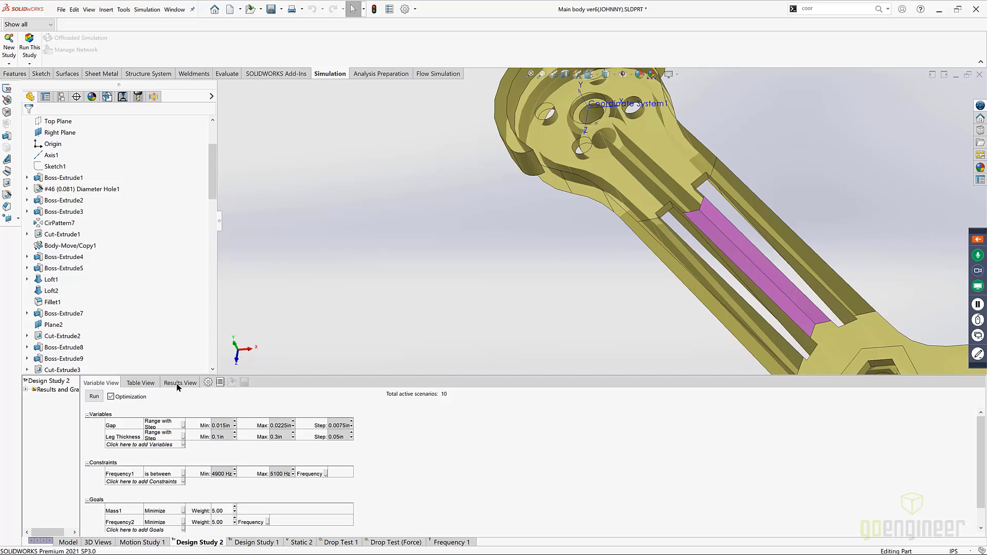
click(177, 384)
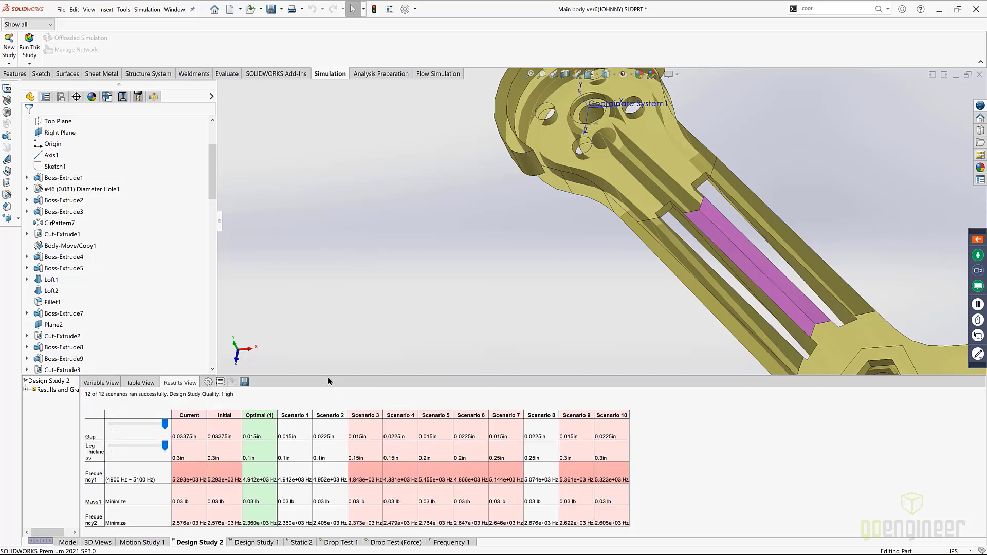
click(255, 415)
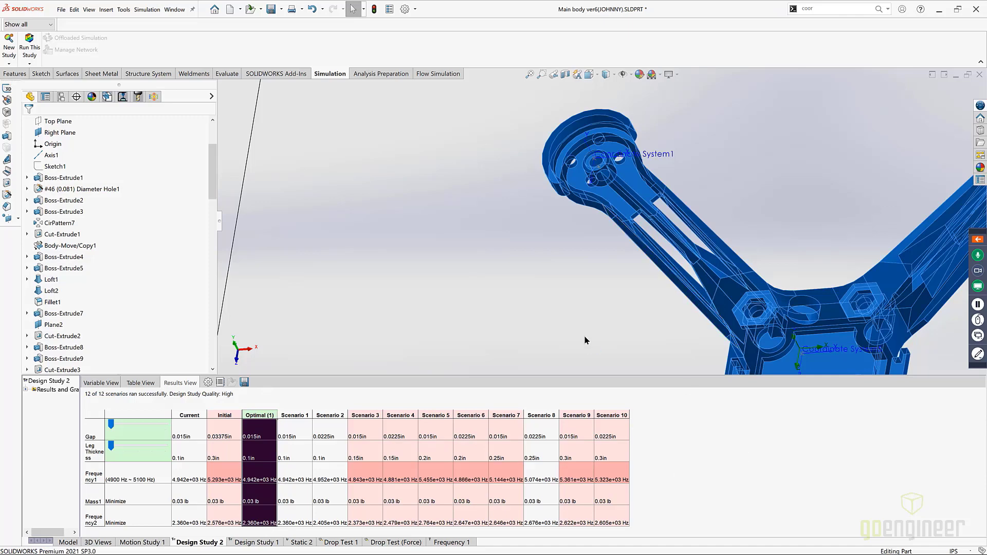
scroll(825, 329, up, 6)
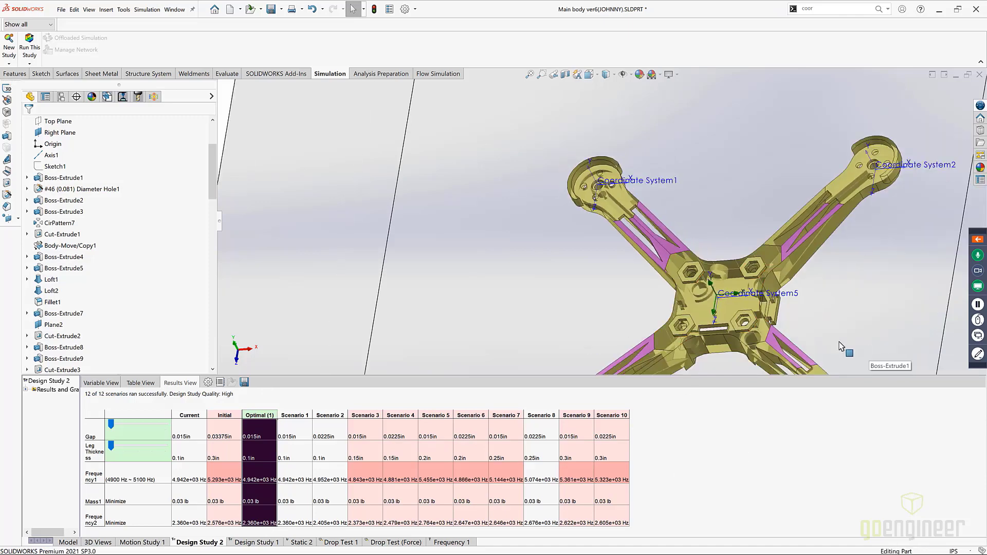
middle_drag(811, 333, 819, 315)
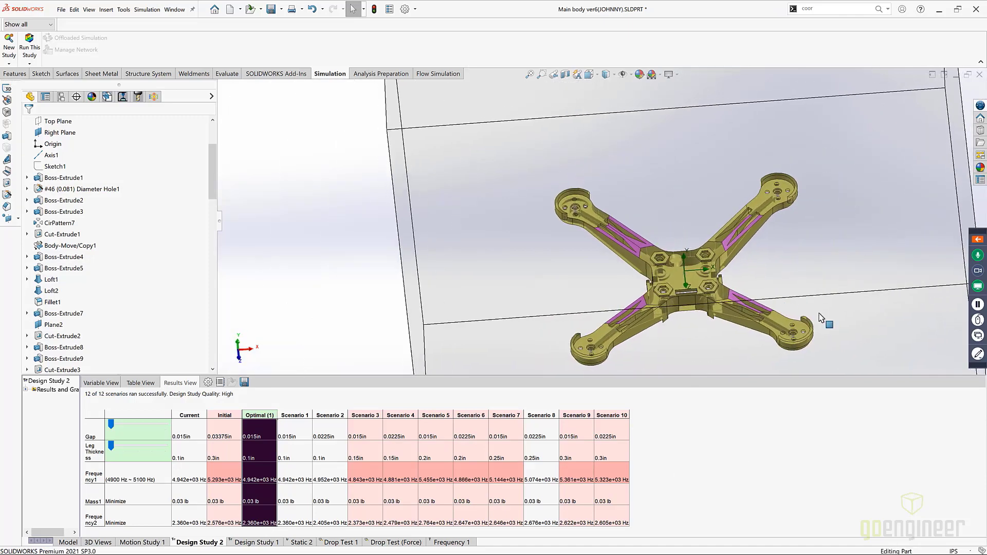
scroll(817, 315, down, 3)
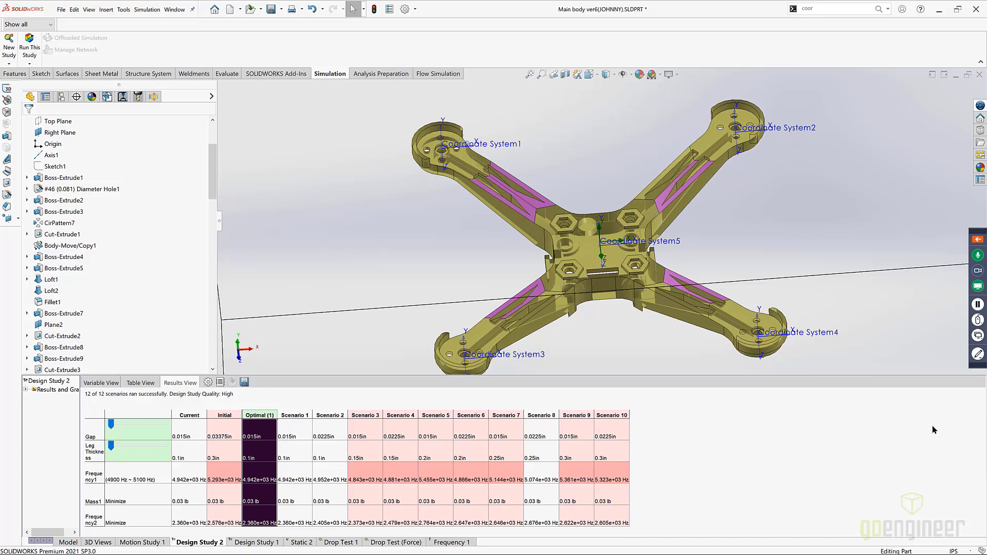
Step: Expand the GoToWebinar control panel and read the attendee question about material properties for FDM 3D printing
click(978, 241)
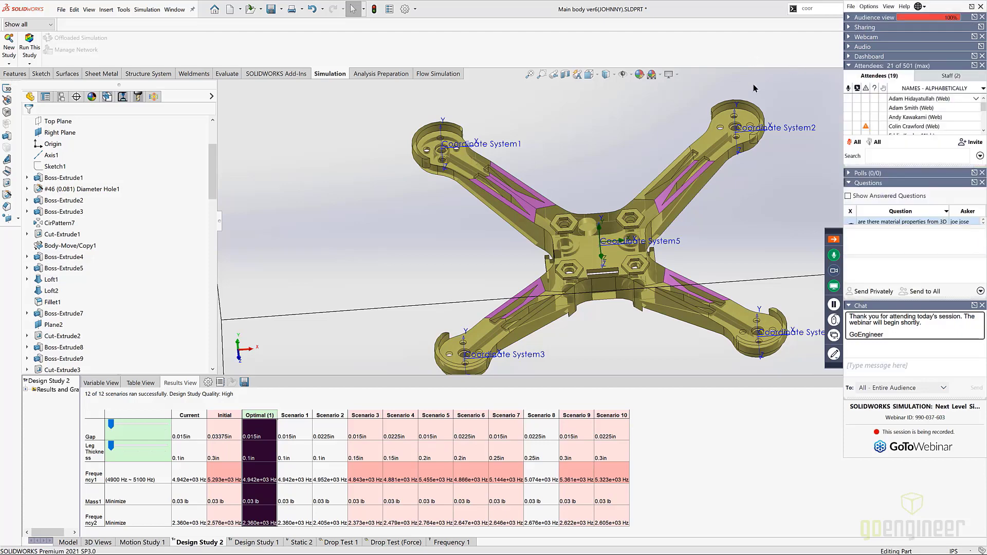
click(834, 355)
click(807, 438)
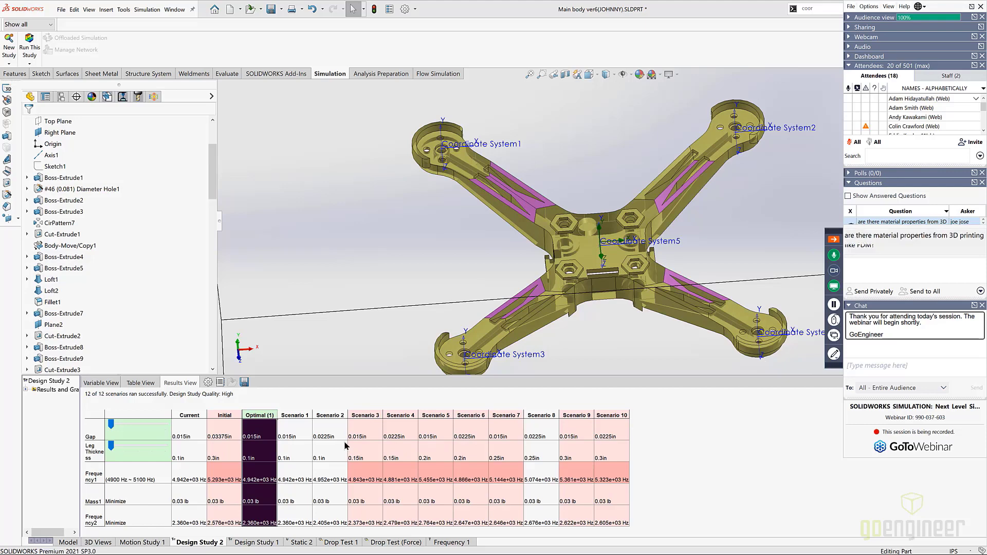
key(alt+Tab)
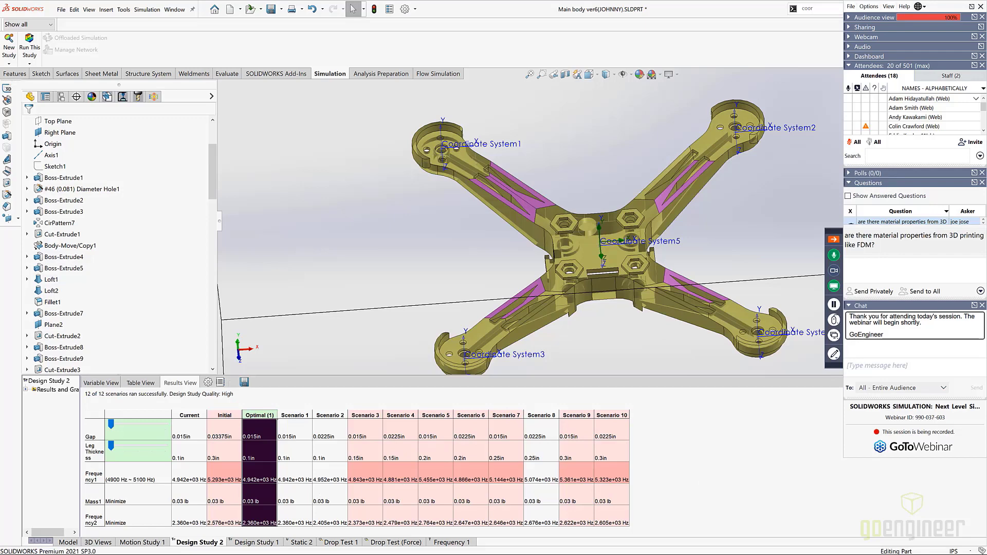
Step: Switch to Firefox, load YouTube and undock the Questions pane from the GoToWebinar control panel
click(12, 545)
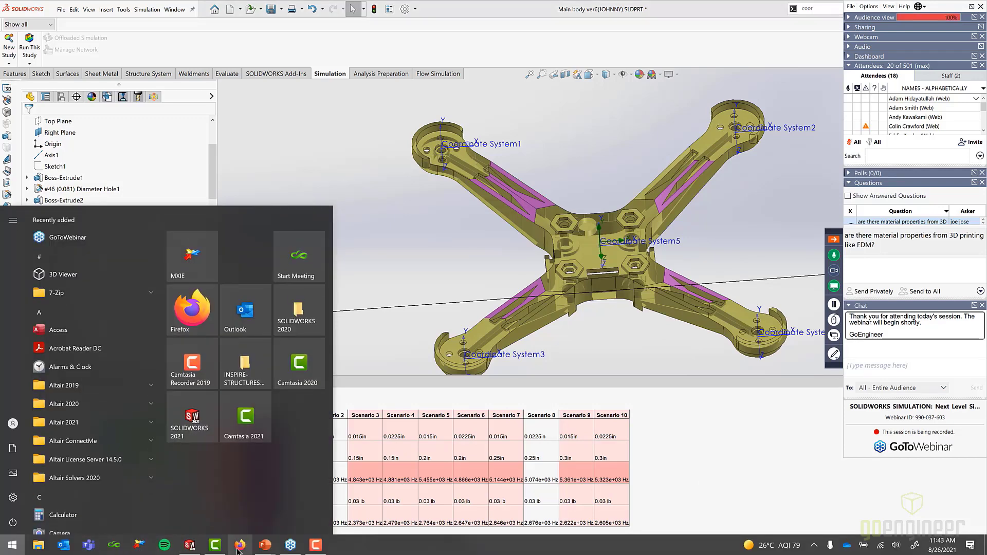
click(796, 473)
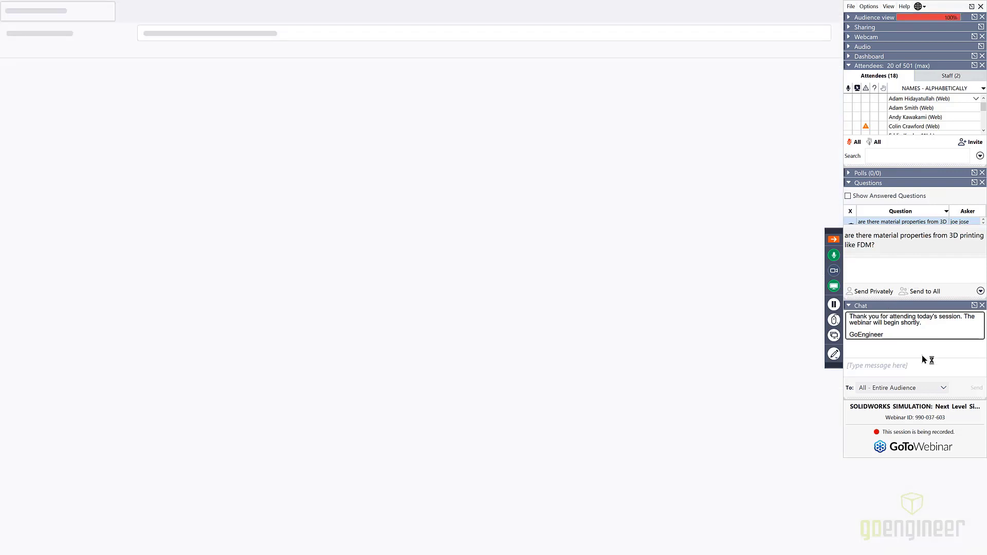
click(834, 354)
click(800, 447)
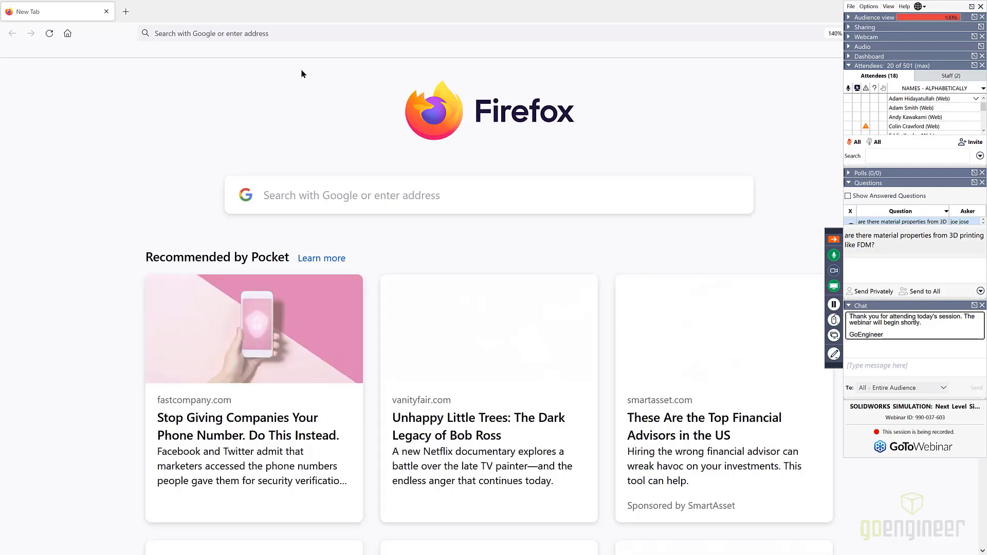
click(263, 33)
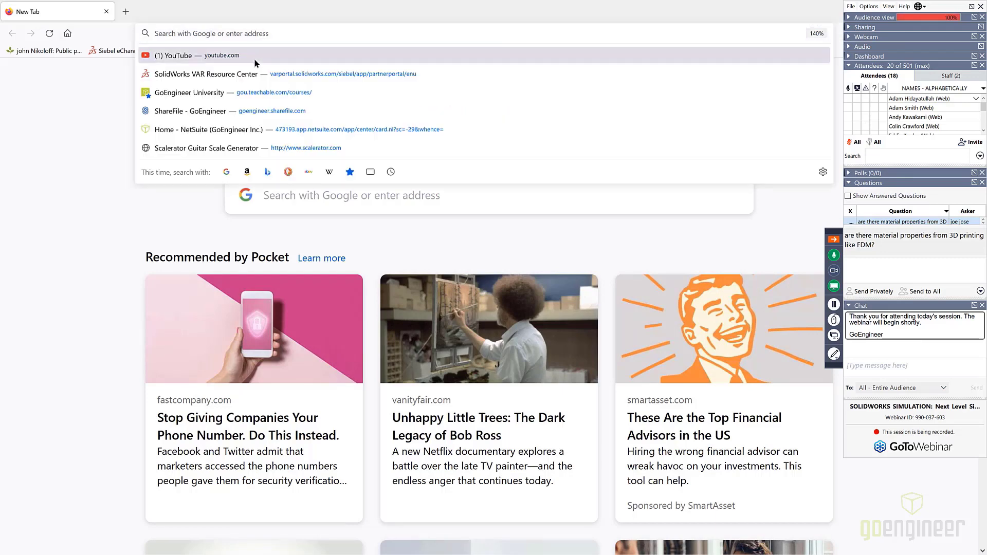
click(258, 55)
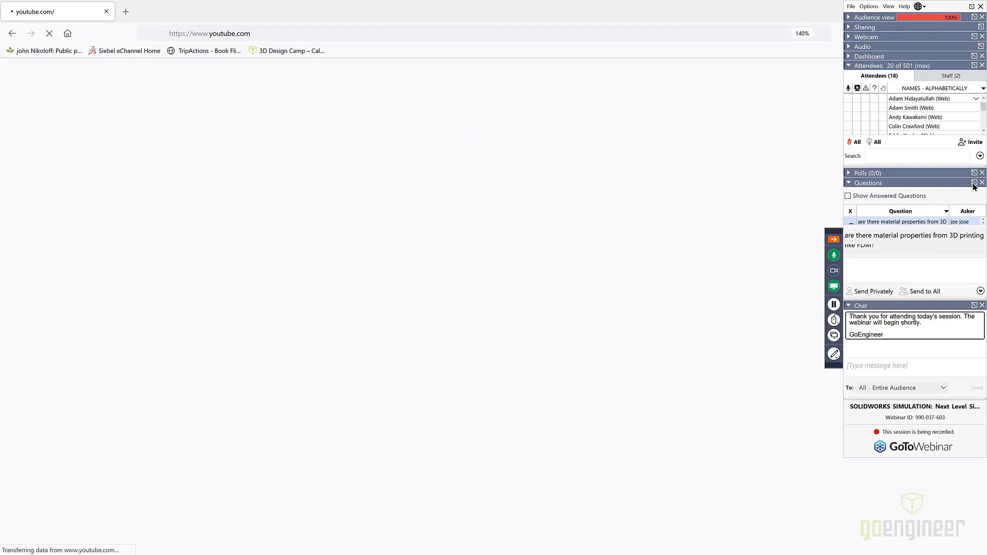
click(974, 184)
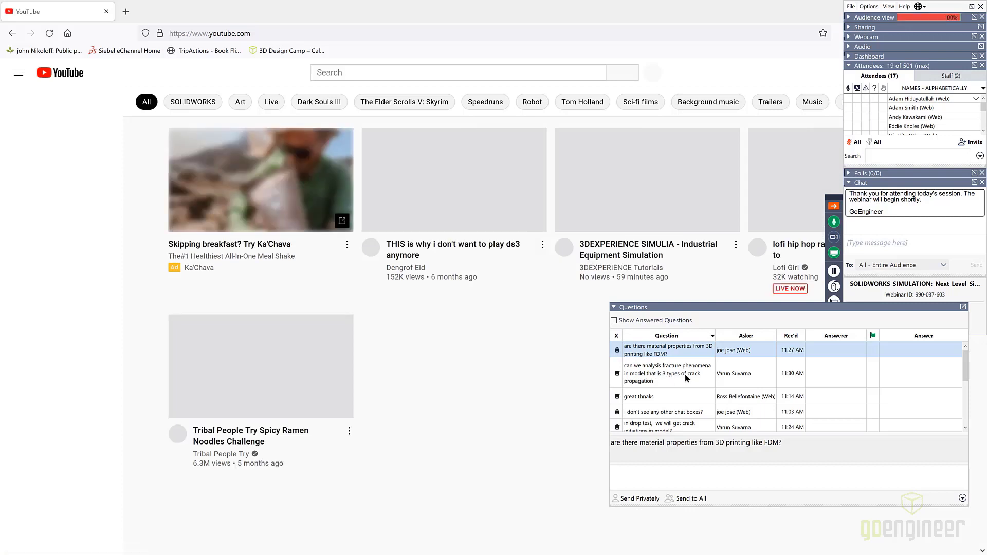
Step: Search YouTube for "goengineer" and open the GoEngineer channel page
click(417, 73)
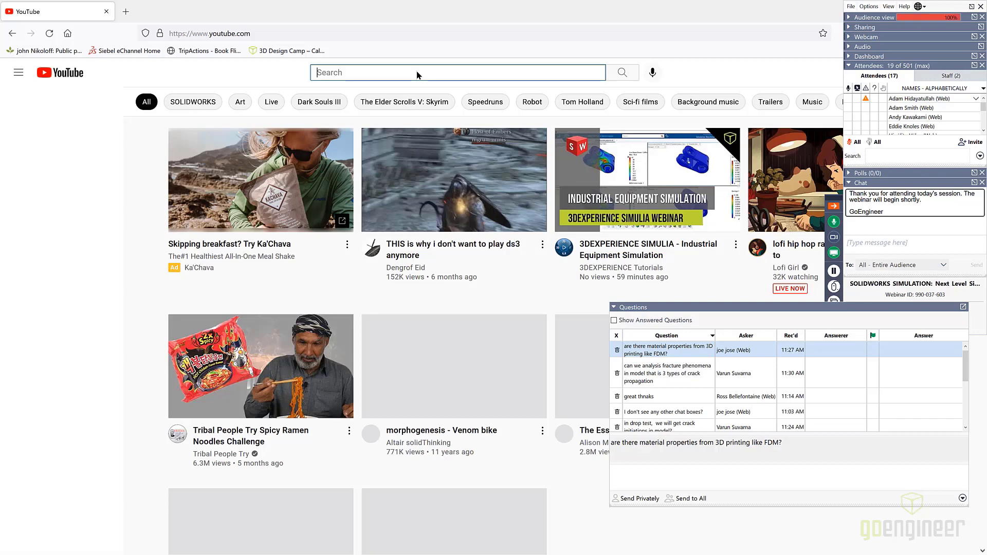
text(goengineer)
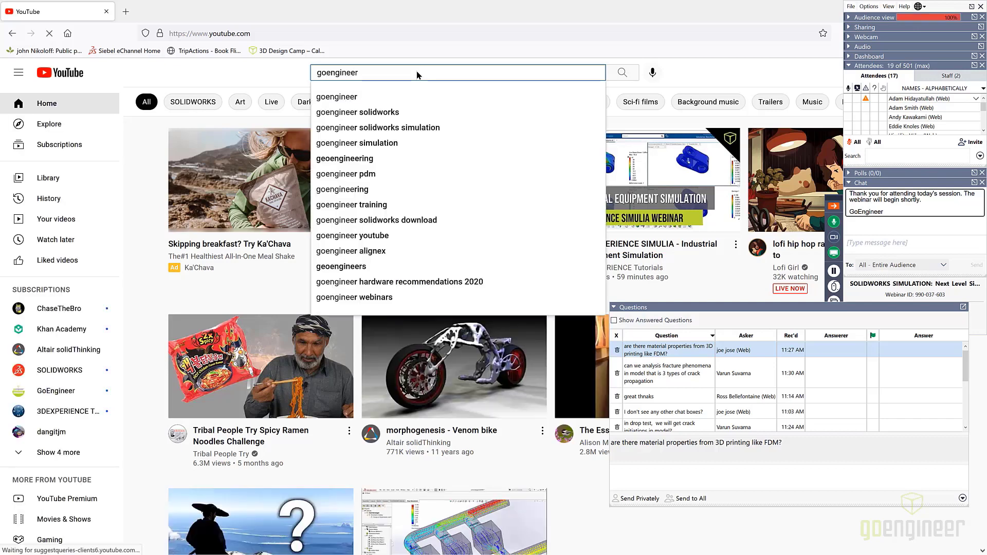
key(Return)
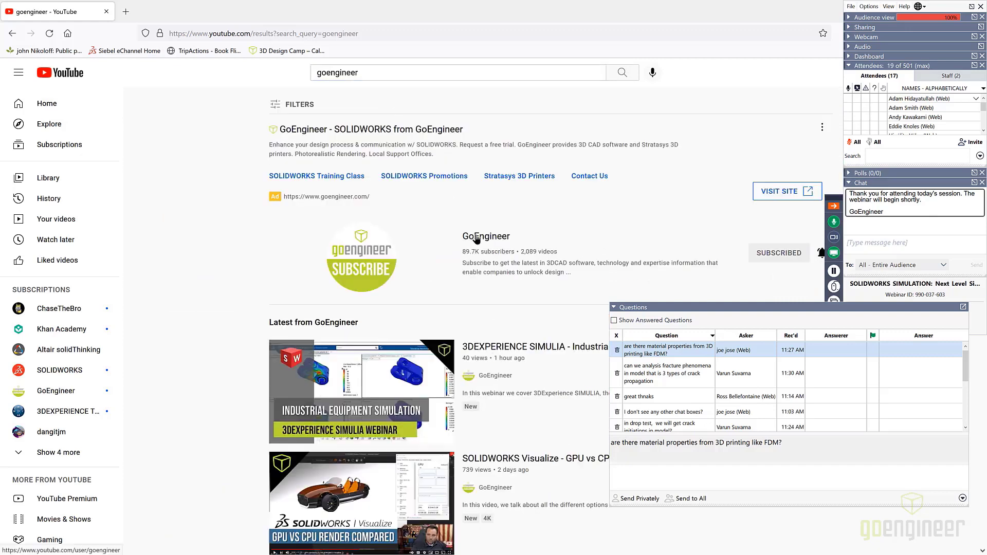
click(456, 234)
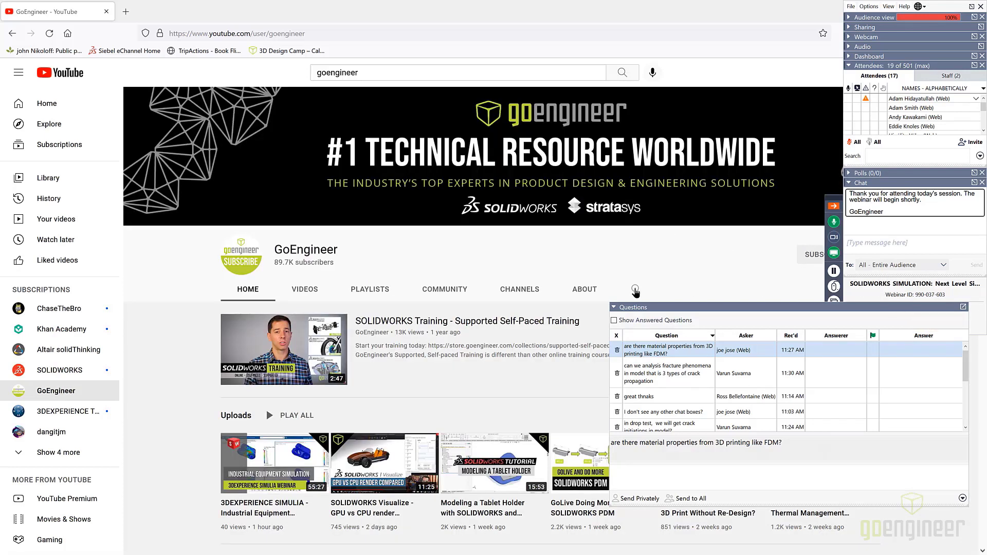
Step: Search the GoEngineer channel for "fatigue" and look through the videos with the Questions pane docked back
click(635, 290)
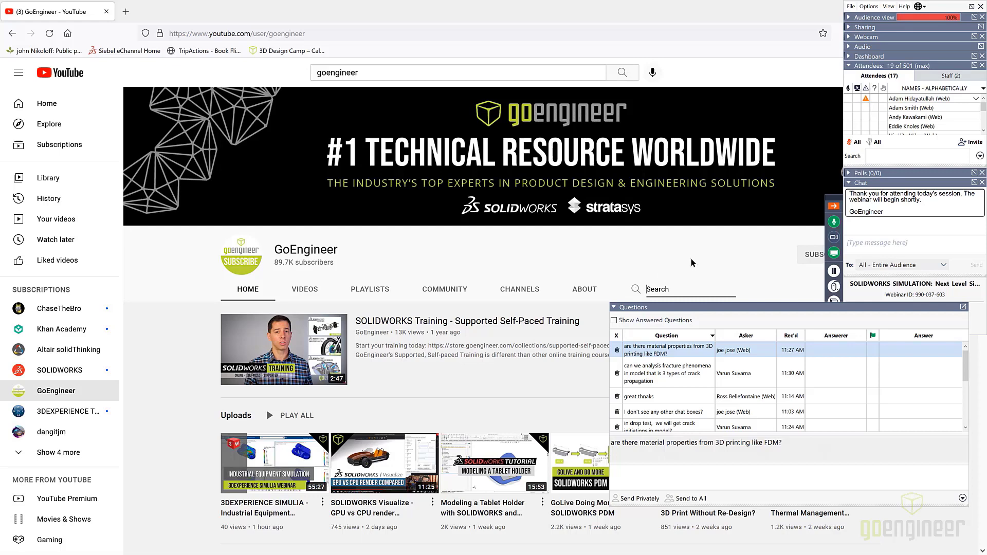
text(fatigue)
key(Return)
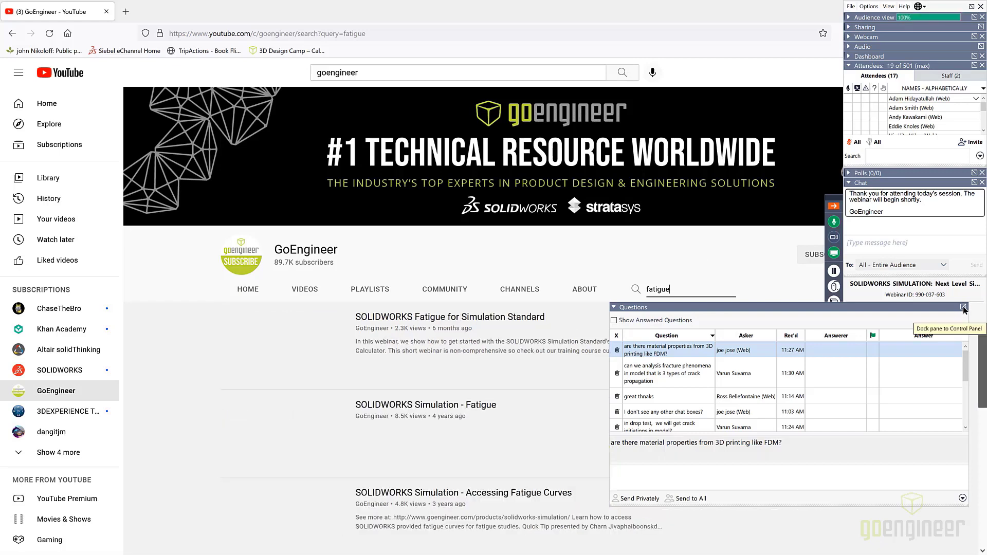
click(962, 307)
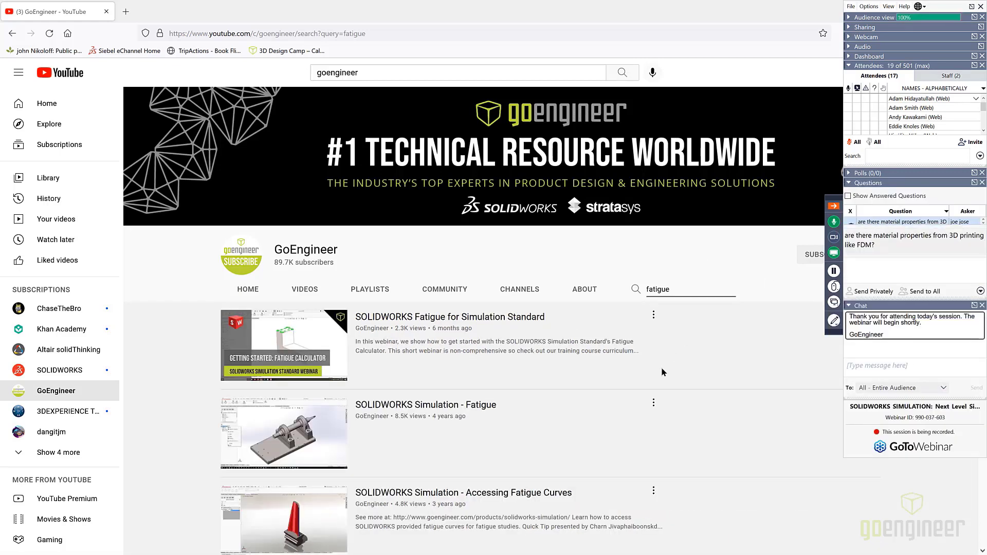
scroll(738, 396, down, 2)
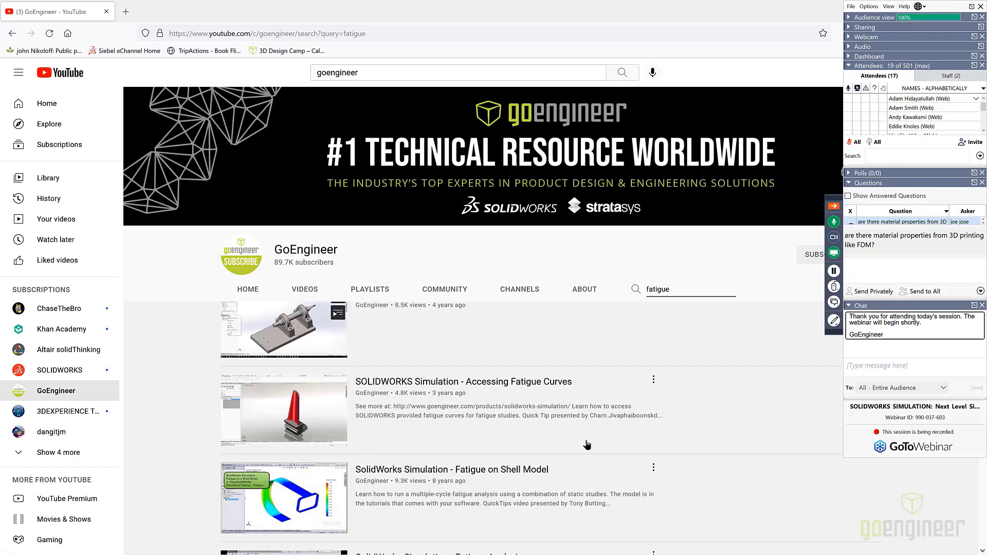
scroll(565, 457, up, 2)
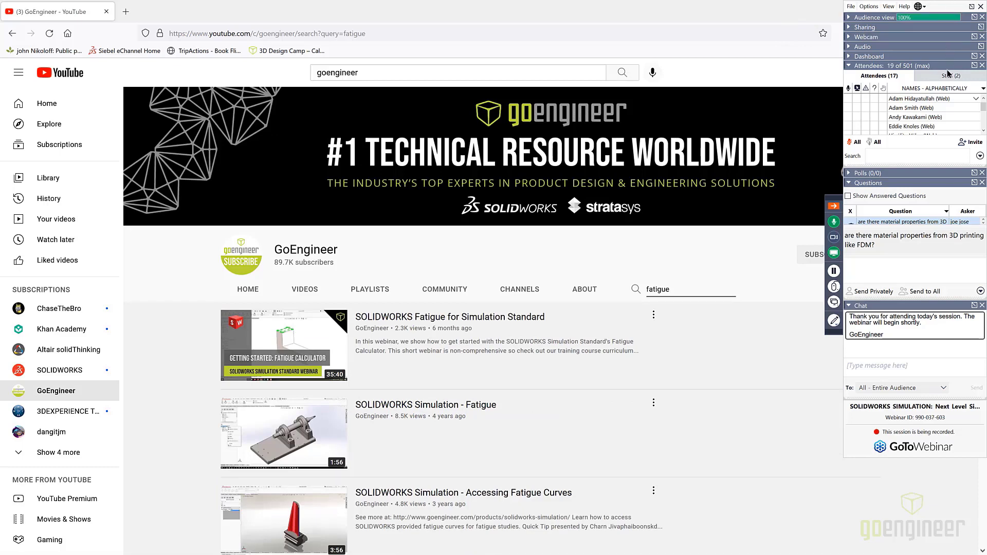
Step: Minimize the browser to return to SOLIDWORKS and reposition the GoToWebinar control panel just below the window controls
drag(947, 6, 947, 80)
click(926, 12)
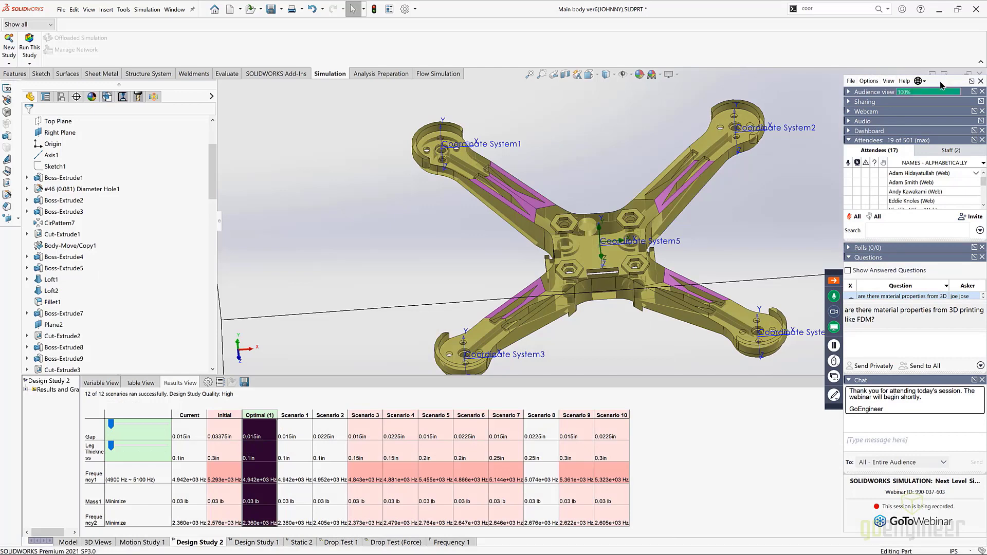
drag(939, 81, 936, 42)
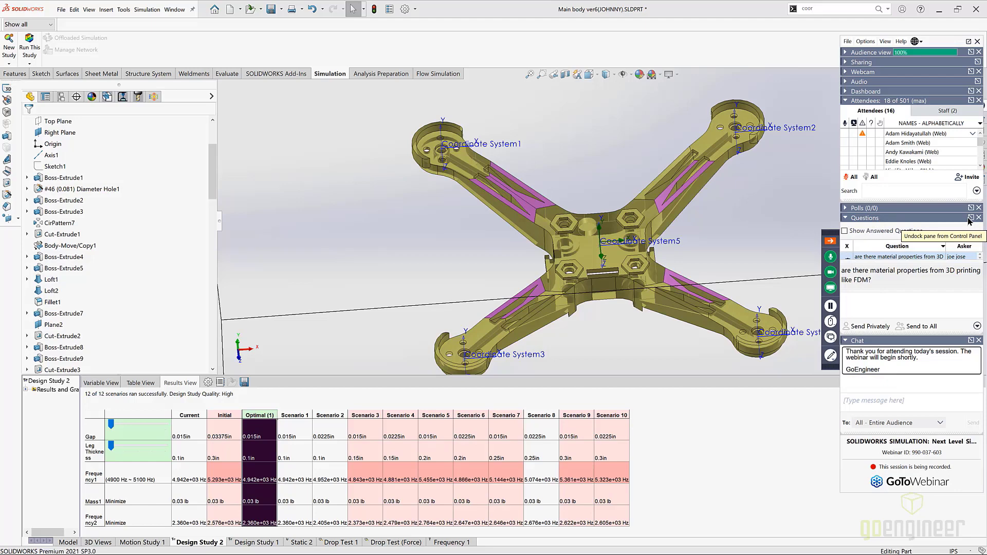
Step: Switch to the PowerPoint slide show and advance from Case Study 4: Optimization to the Sign-Up / Subscribe slide
key(alt+Tab)
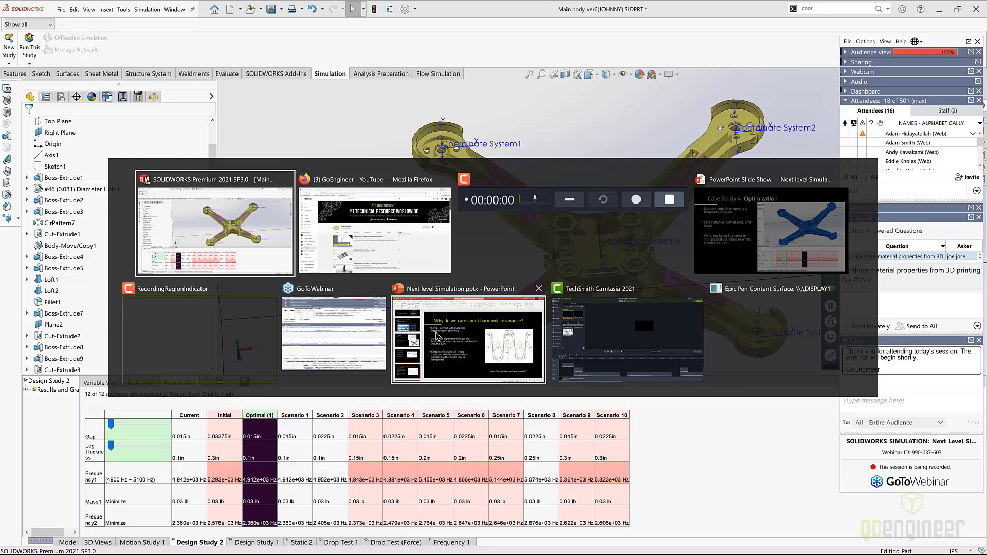
click(748, 239)
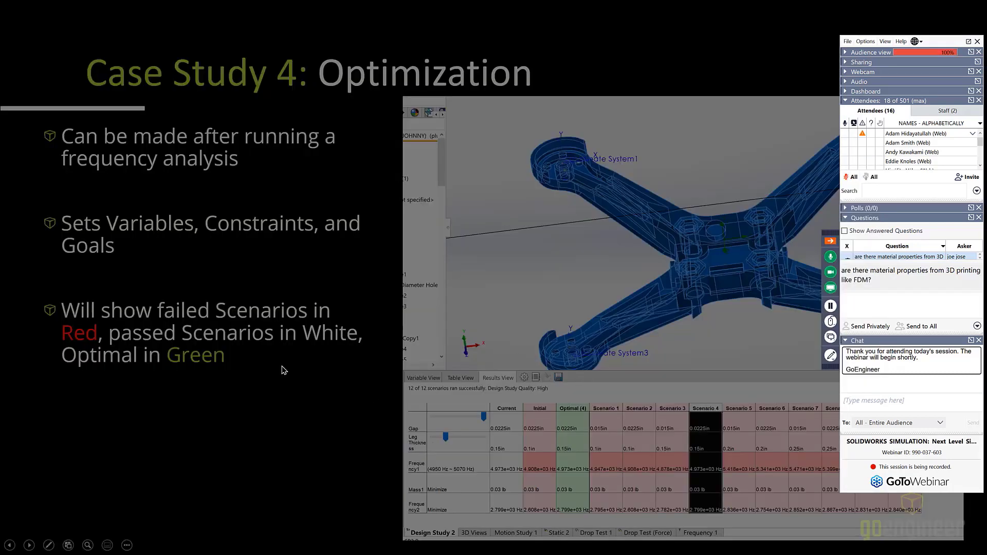
click(29, 545)
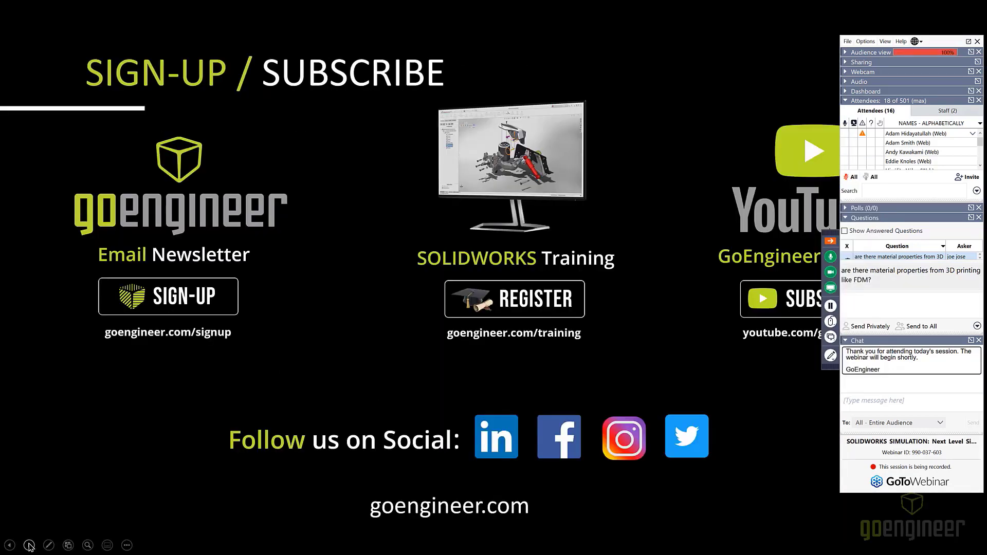
Step: Collapse the GoToWebinar control panel to uncover the Sign-Up / Subscribe slide
click(968, 43)
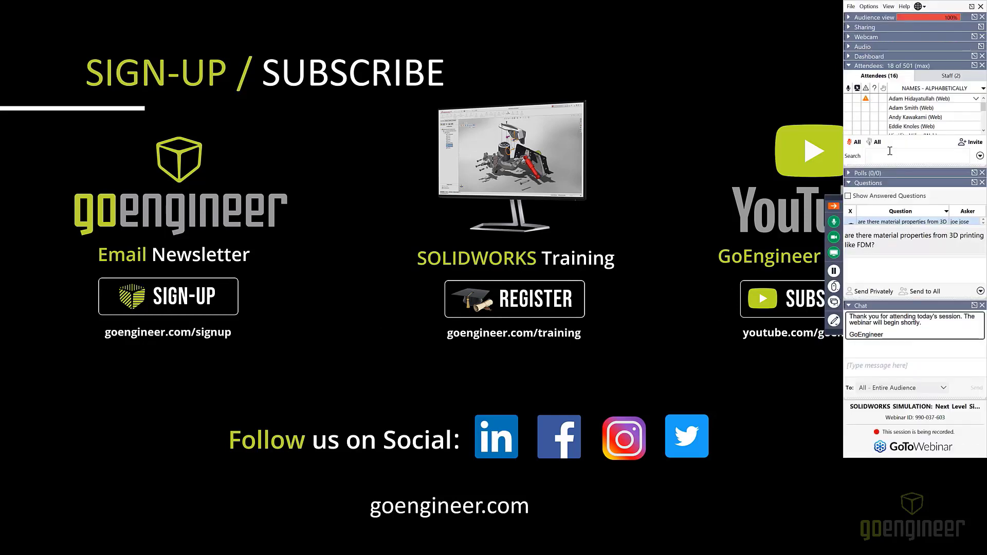
click(973, 7)
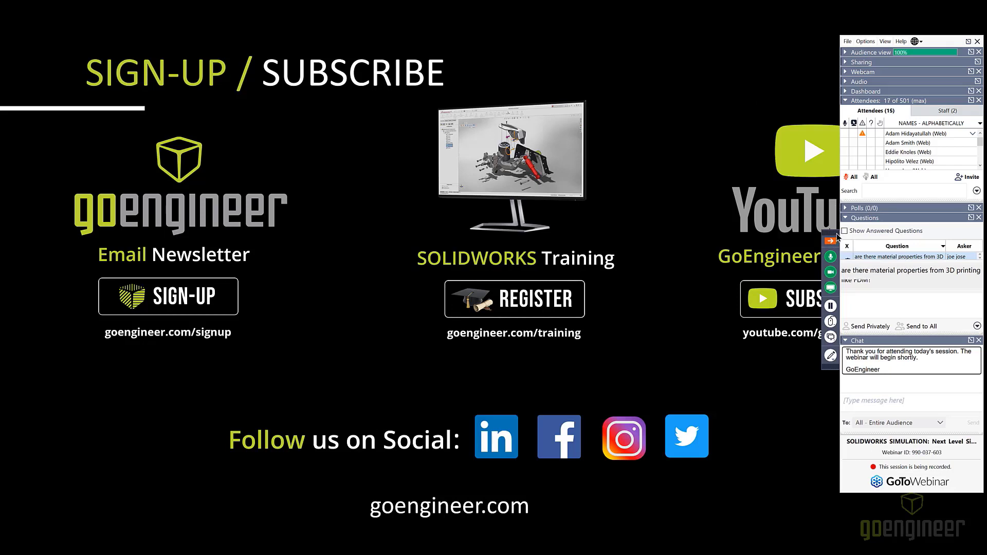
click(831, 241)
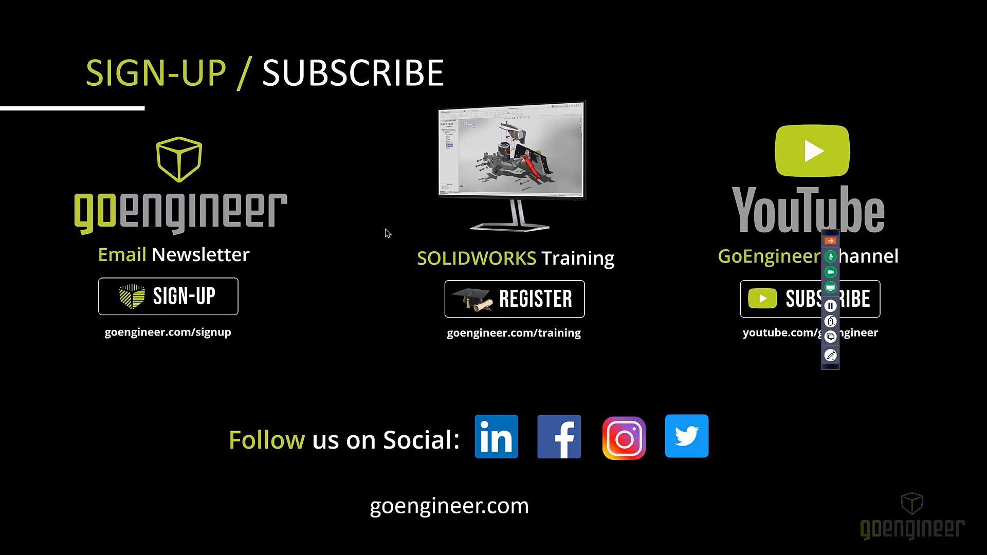